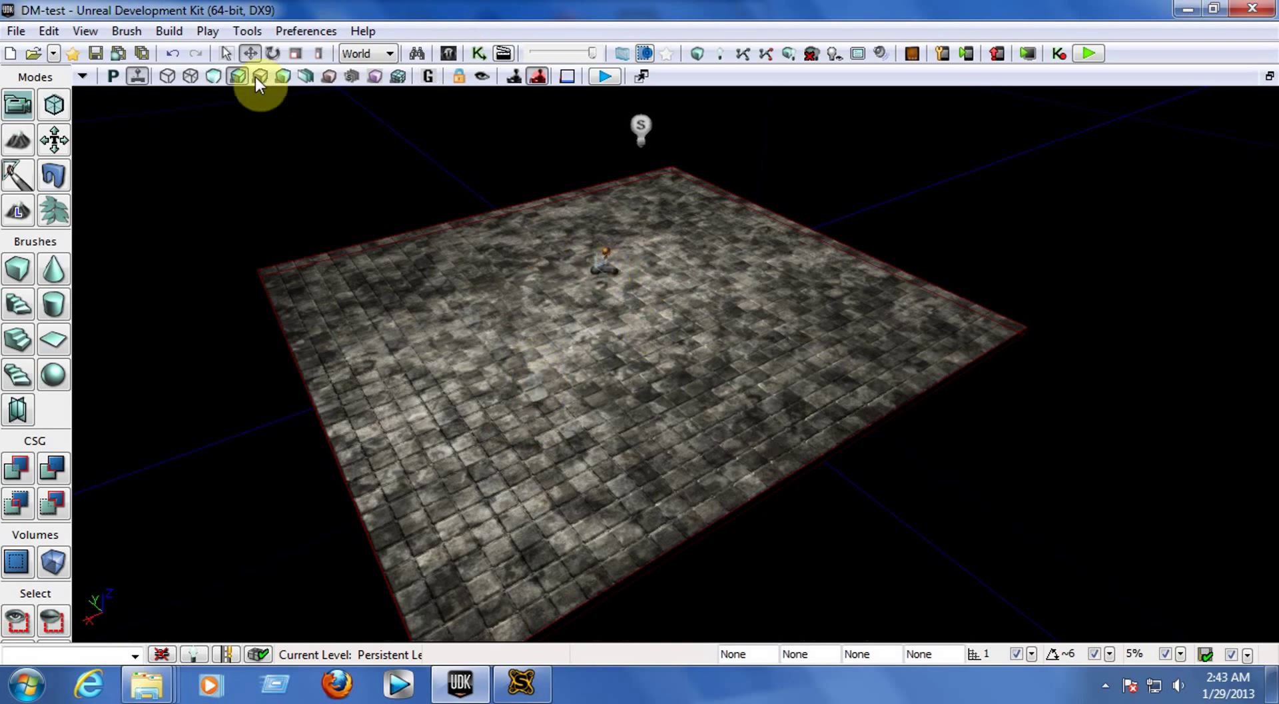
- Move the player start from the middle of the floor to its near corner
left_click(252, 53)
left_click(602, 265)
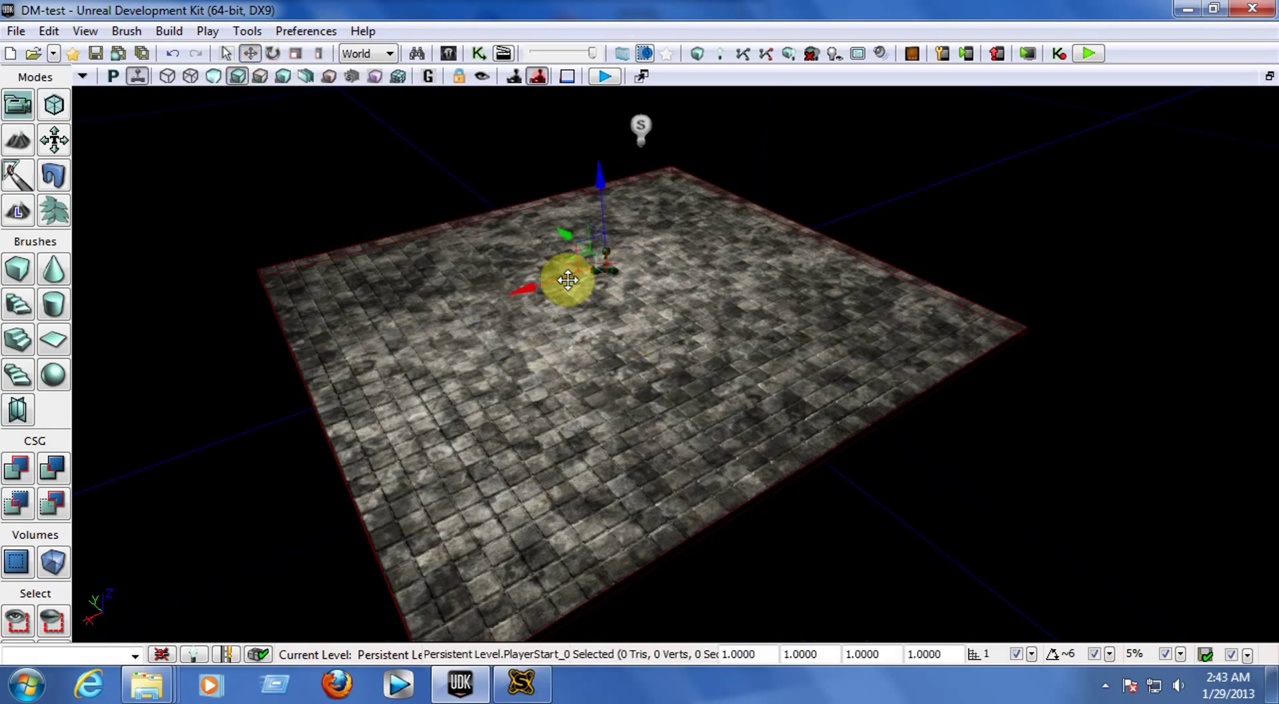
left_click_drag(537, 285, 464, 484)
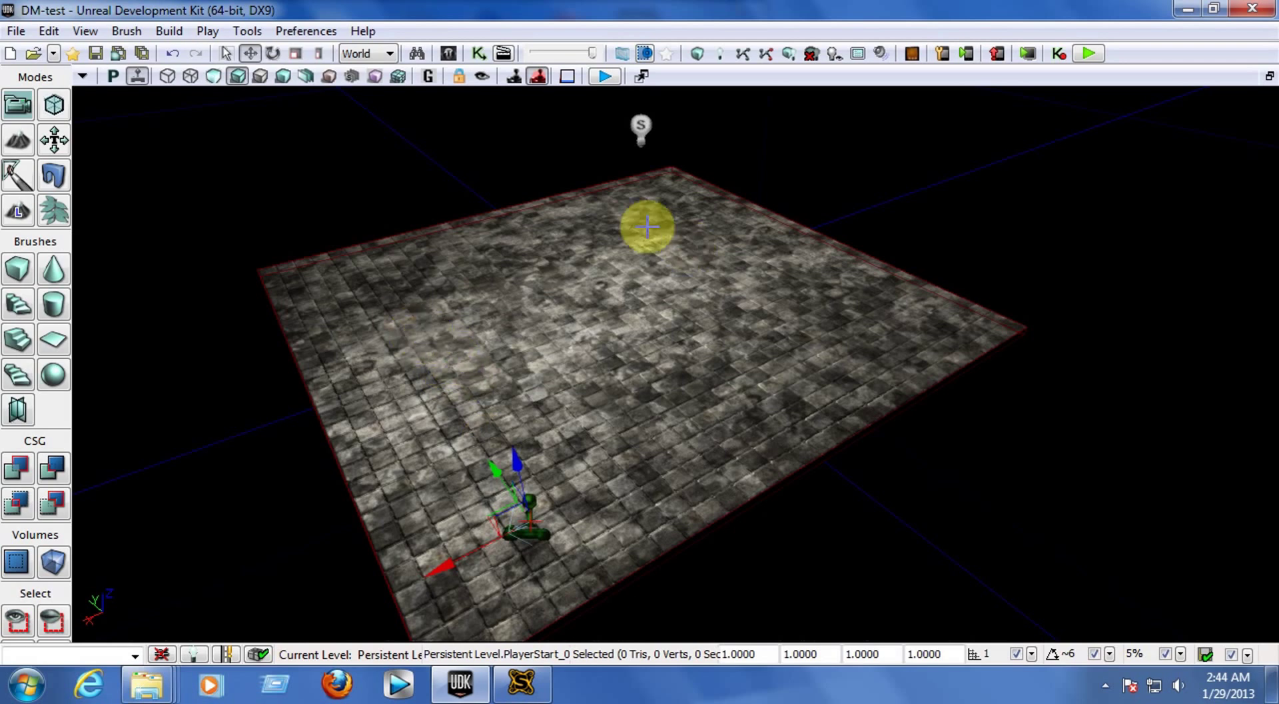
- Set the cube builder brush's Y size to 16 and its X size to 200
right_click(18, 269)
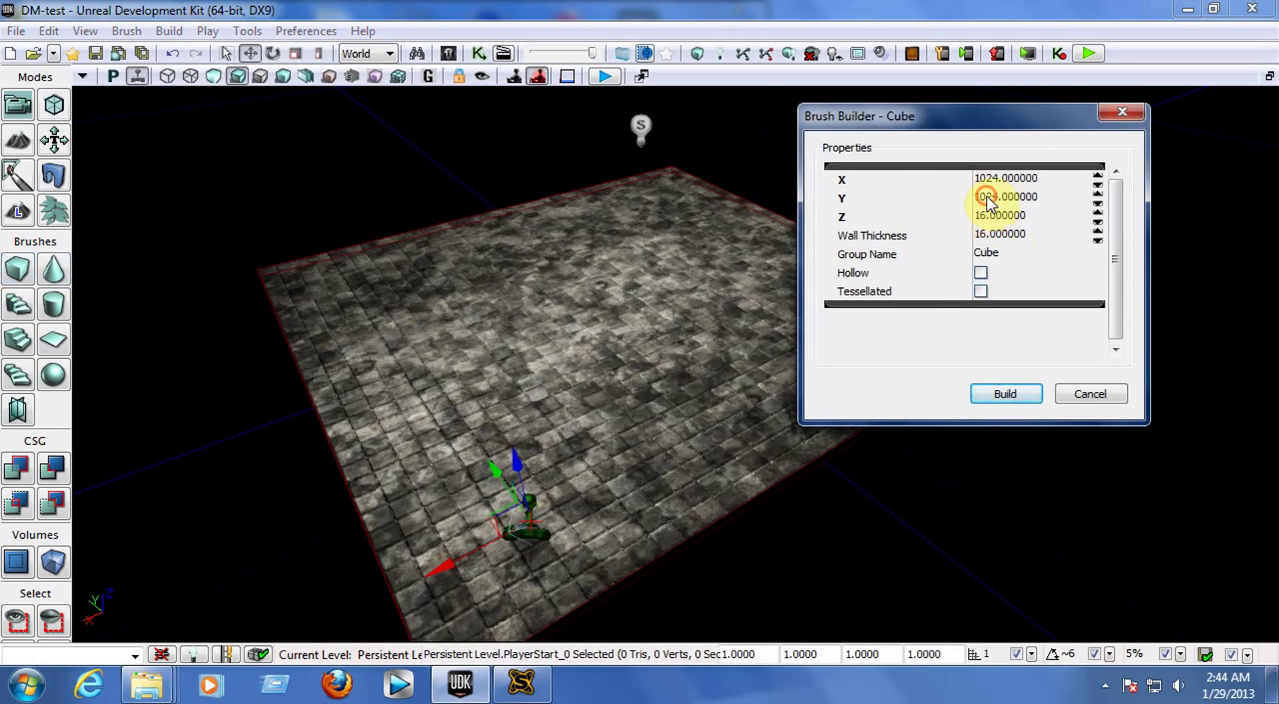
left_click(987, 196)
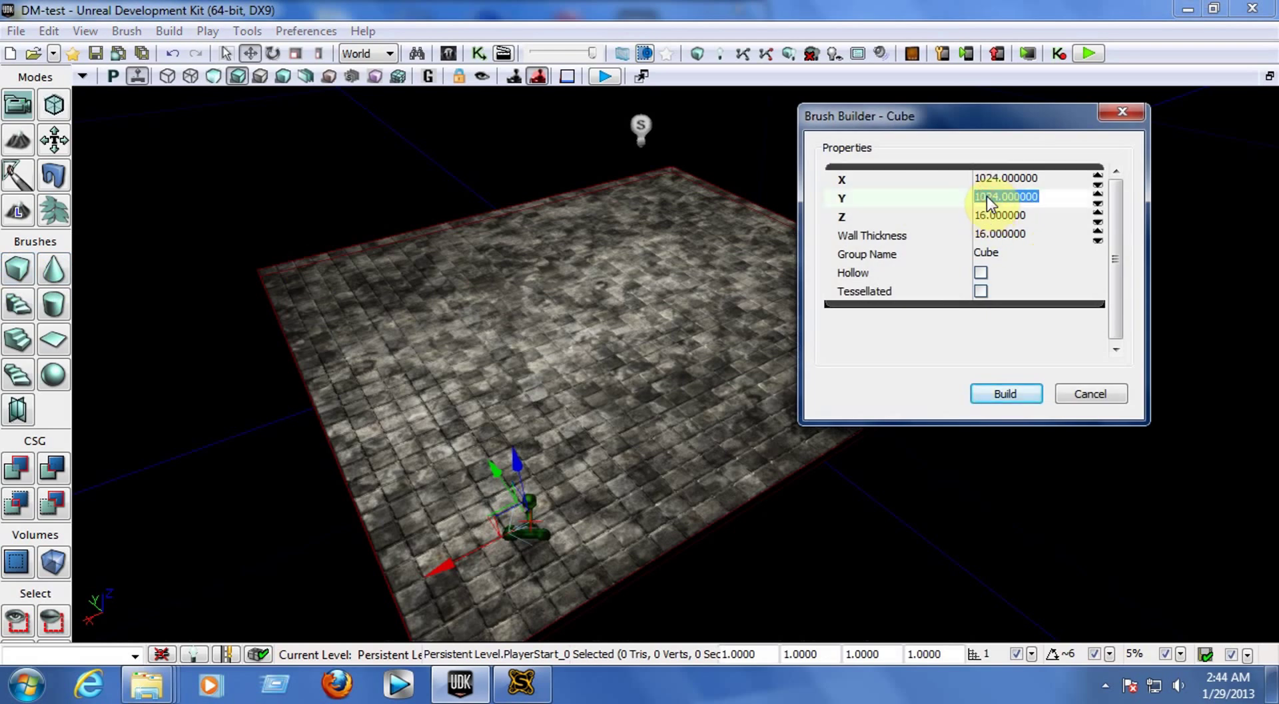
type("16")
key("Return")
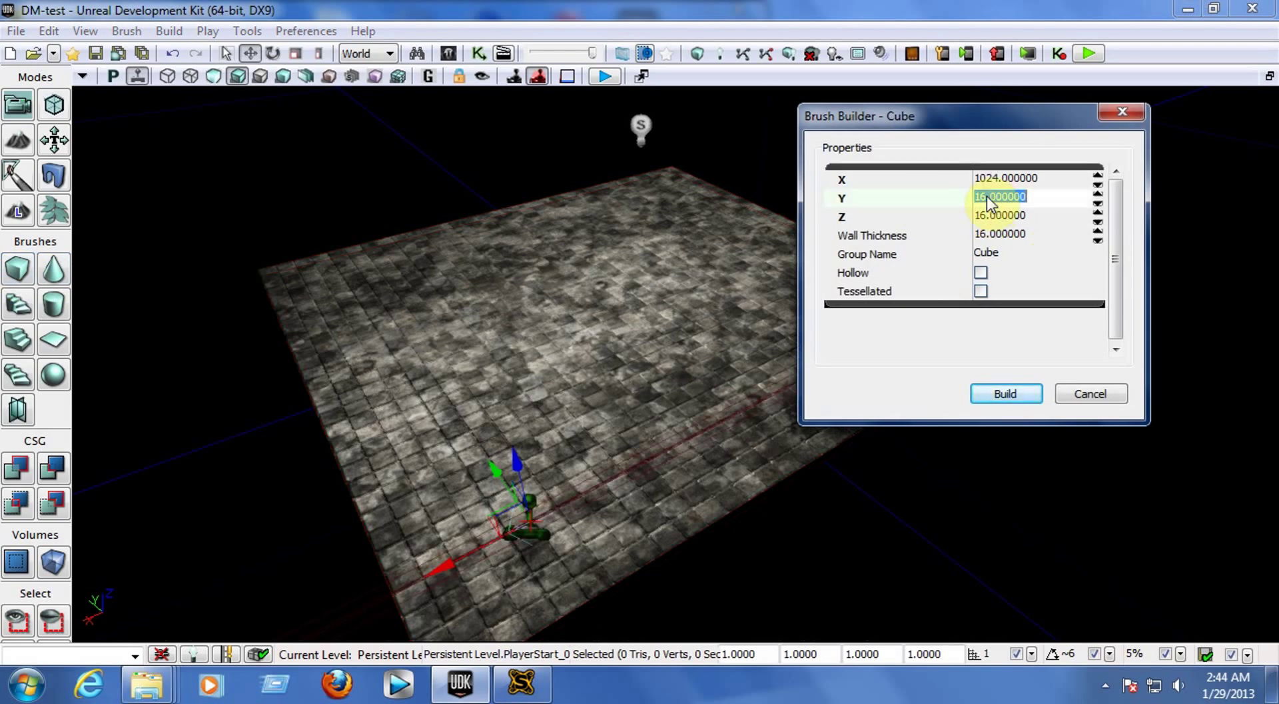
left_click(989, 177)
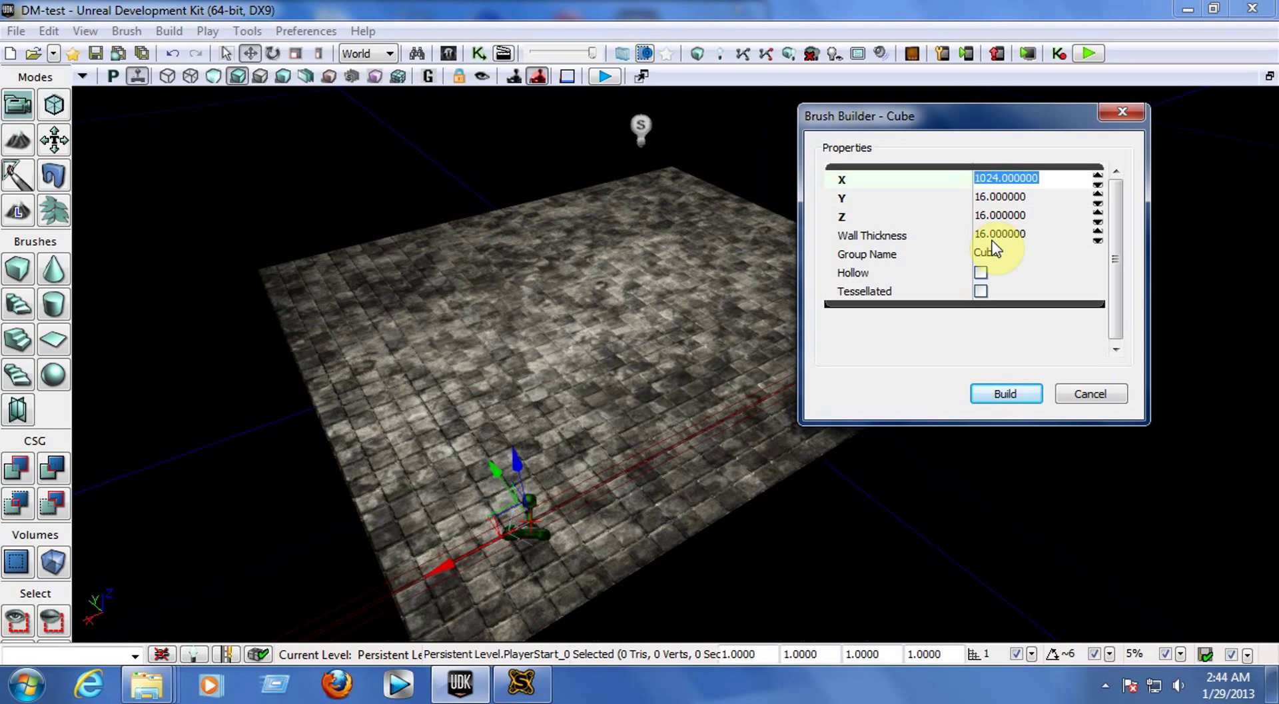
type("200")
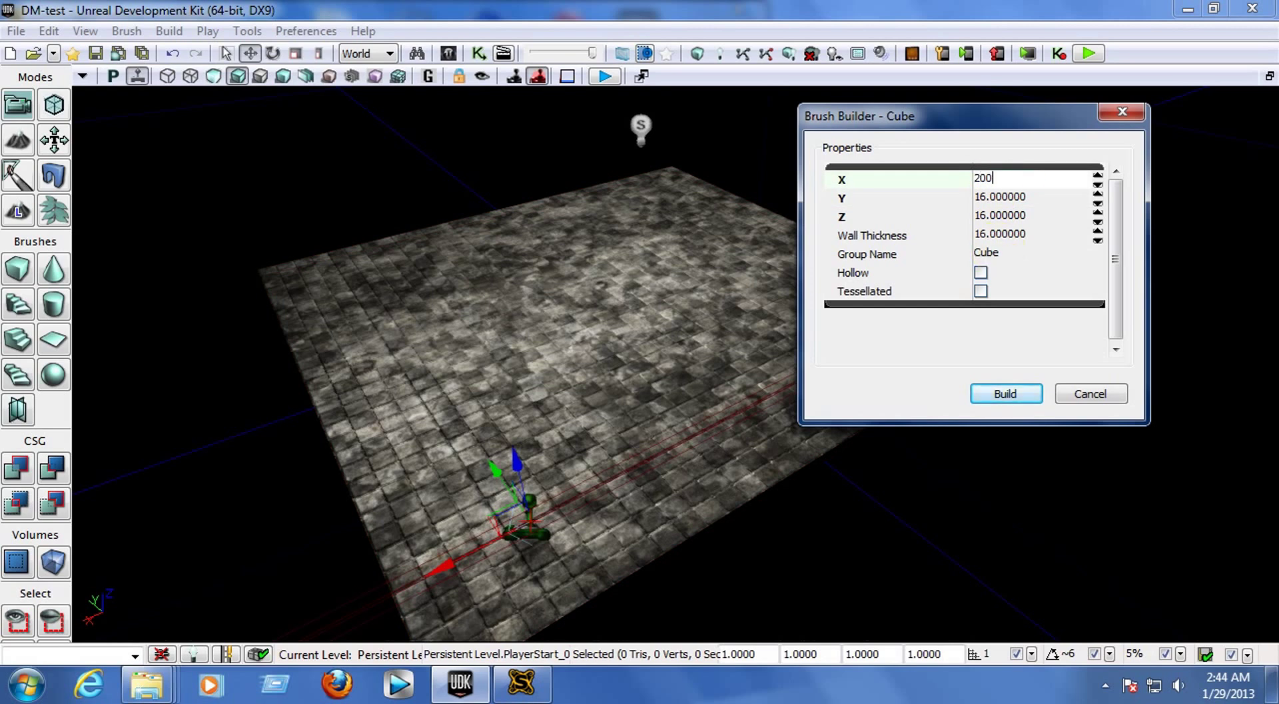
key("Return")
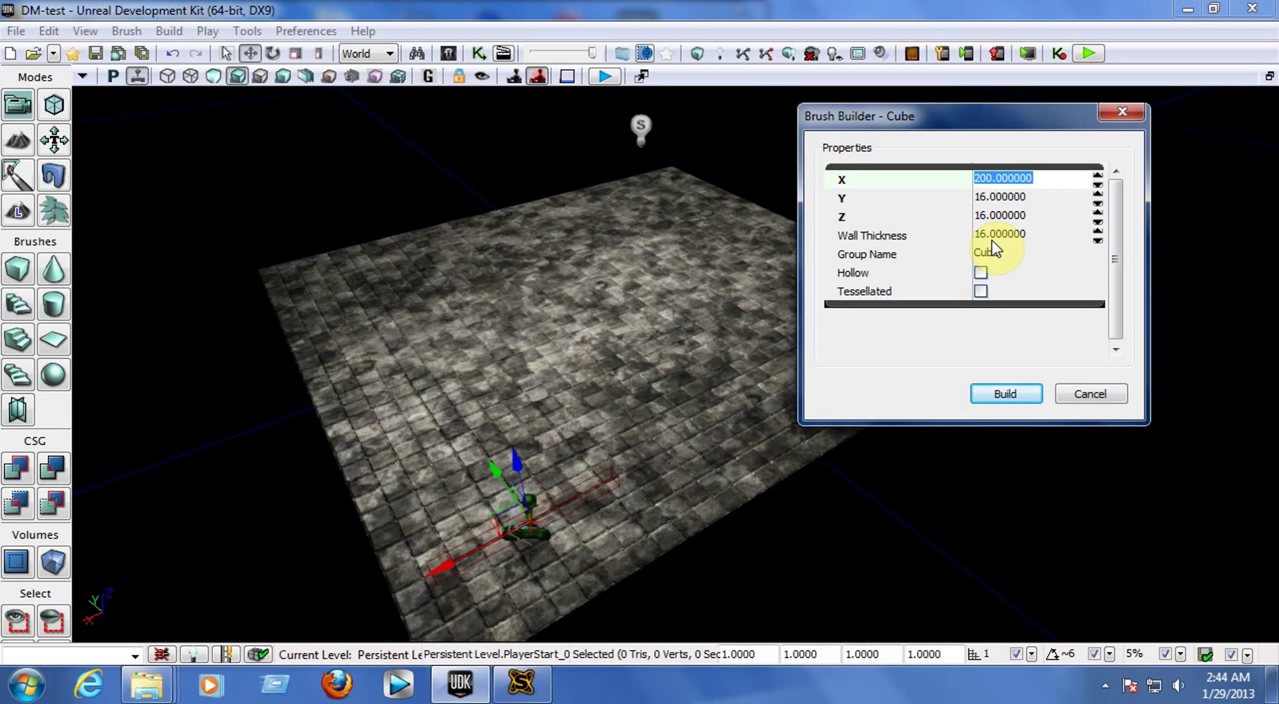
- Set the cube builder brush's X size to 16 and its Y size to 400
type("16")
key("Return")
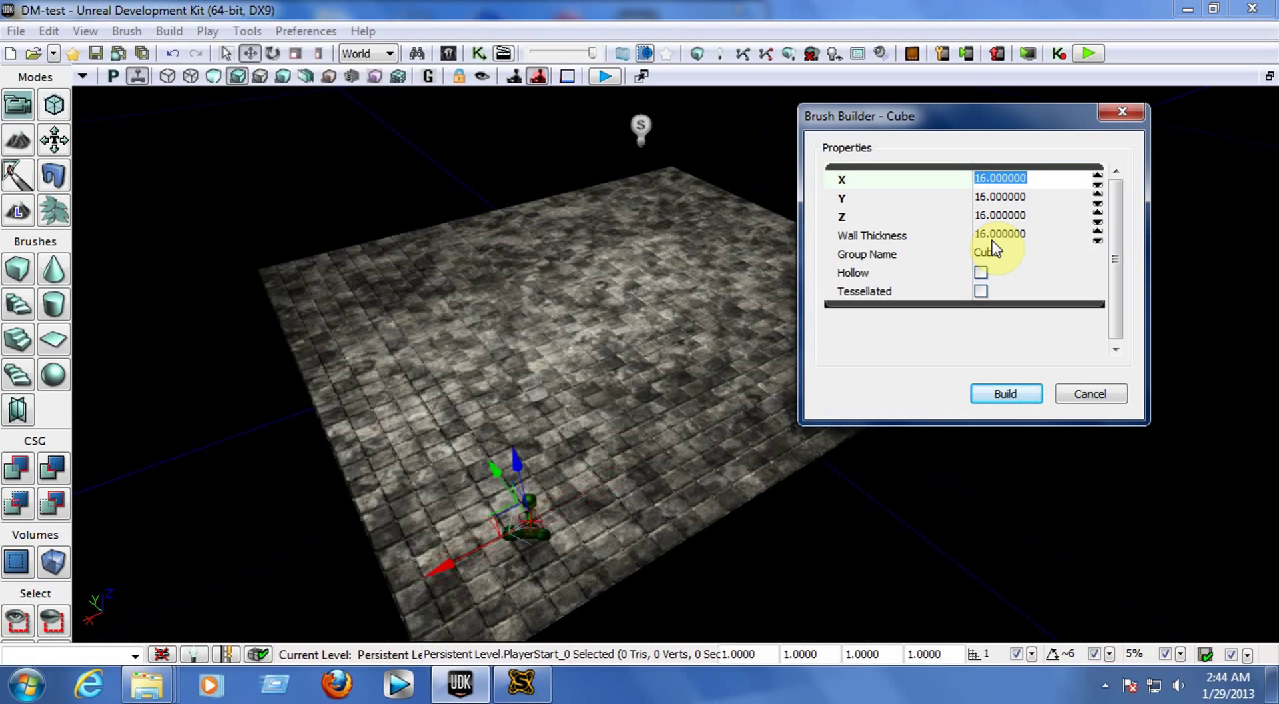
left_click(985, 197)
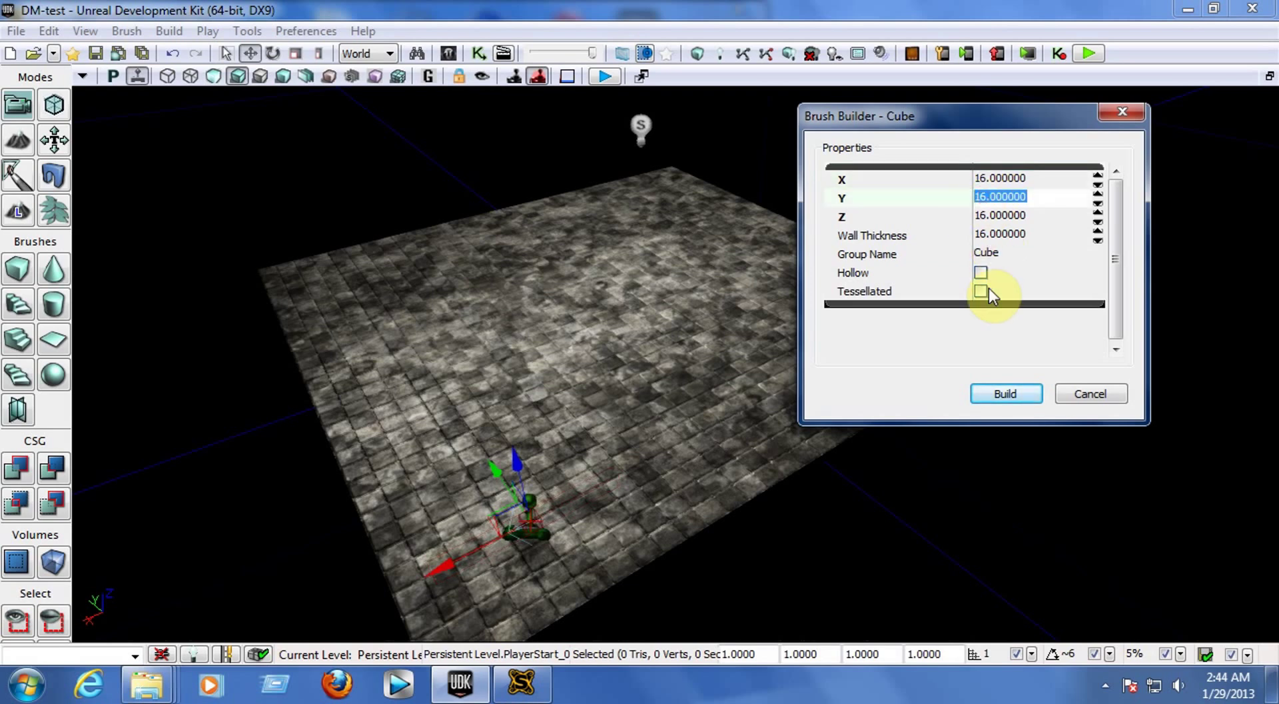
type("400")
key("Return")
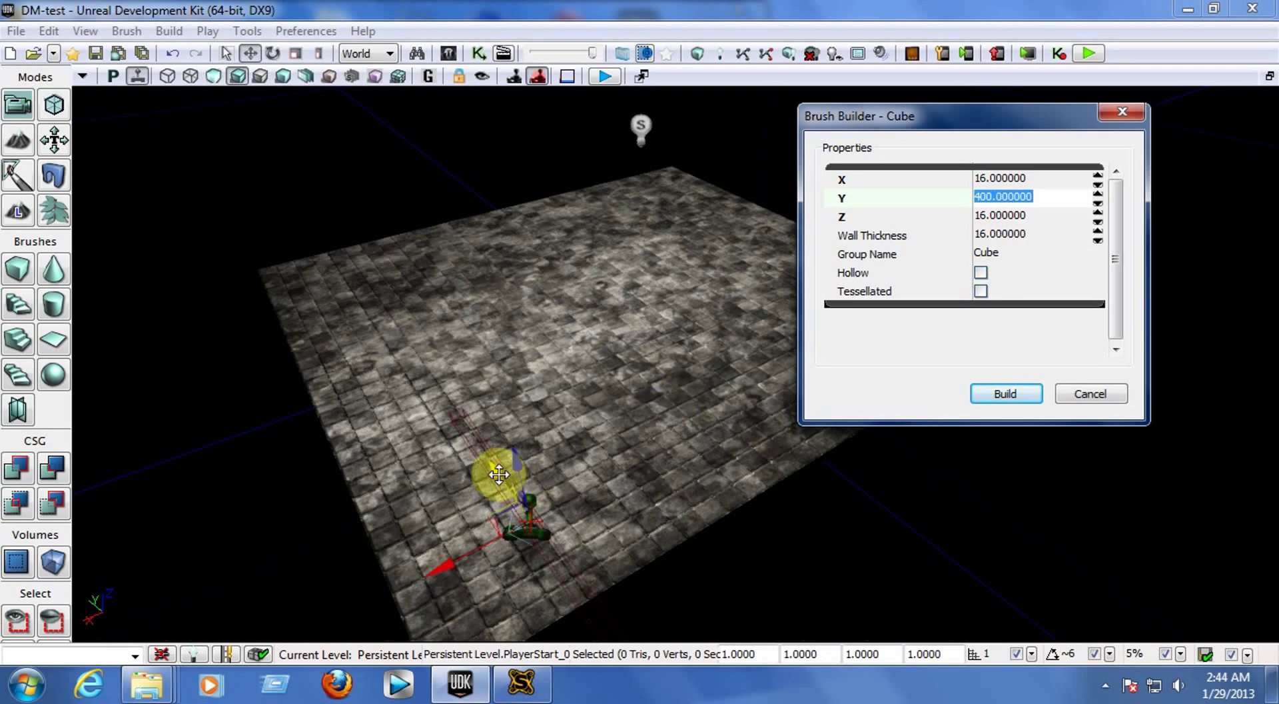
- Move the builder brush away from the player start across the floor and set its Z height to 200
left_click(479, 436)
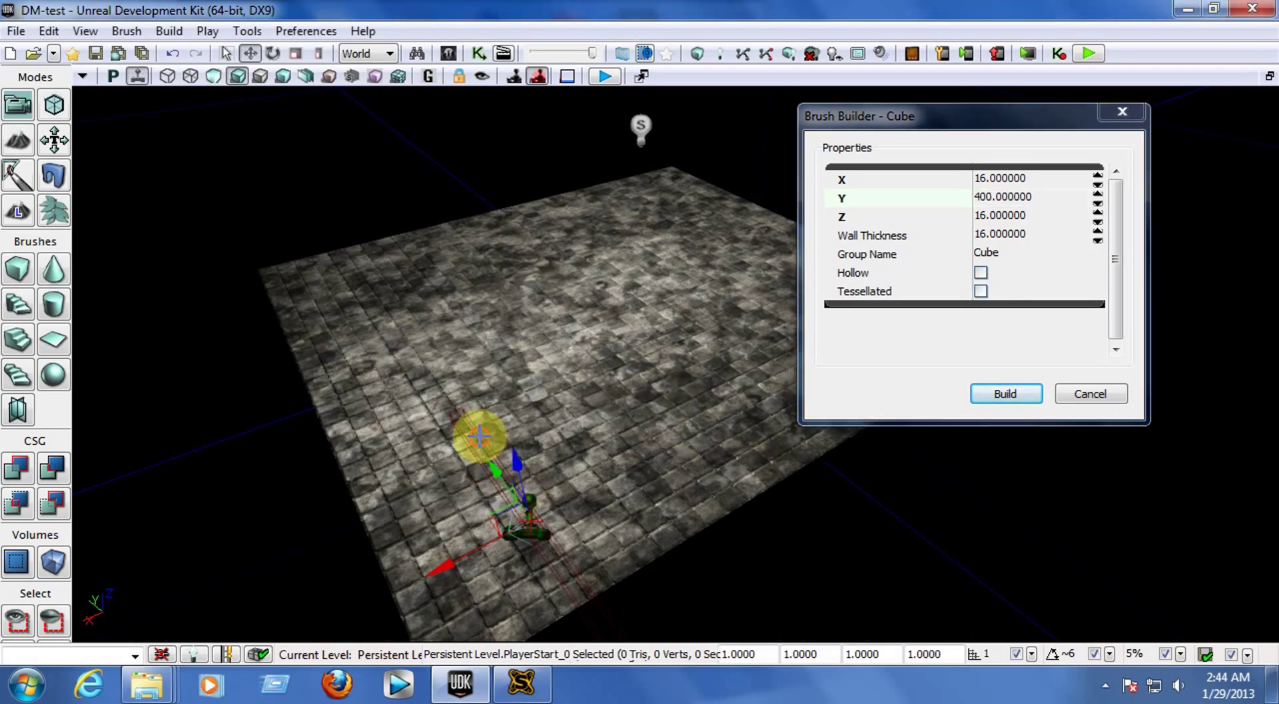
mouse_move(479, 437)
left_mouse_down()
mouse_move(485, 466)
mouse_move(426, 369)
mouse_move(472, 417)
mouse_move(408, 518)
mouse_move(675, 423)
left_mouse_up()
left_click(982, 233)
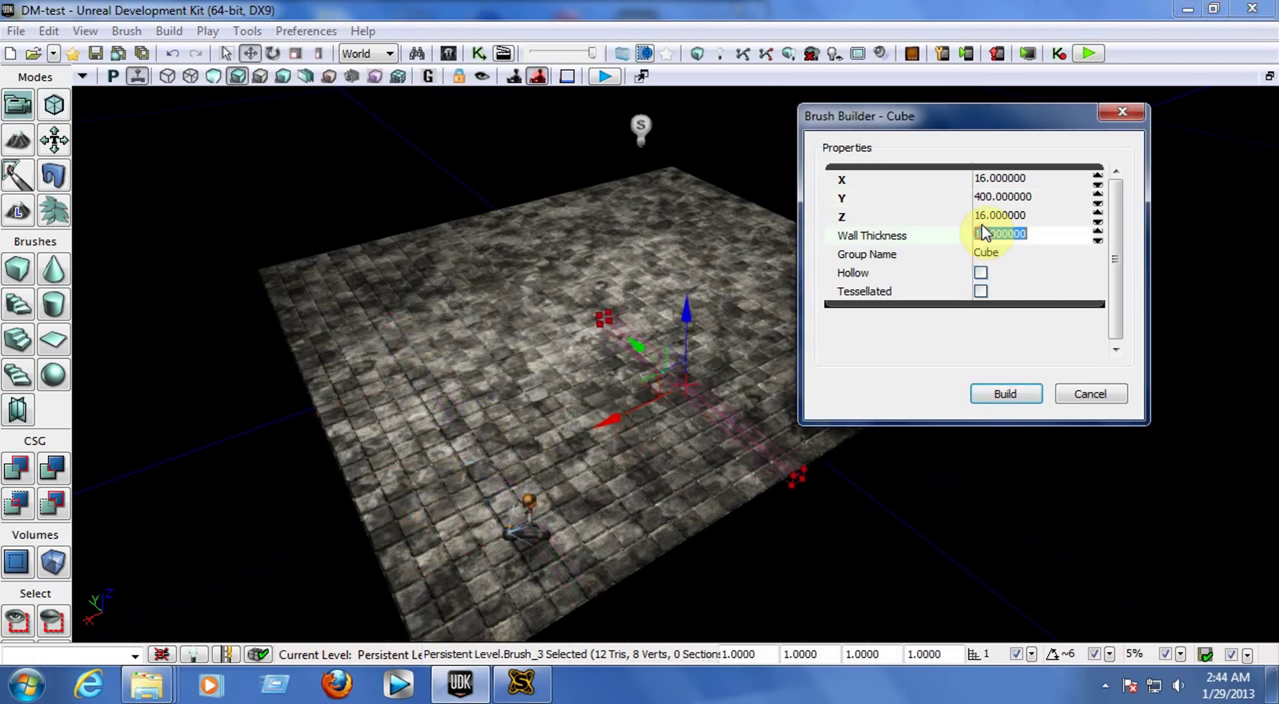
left_click(986, 217)
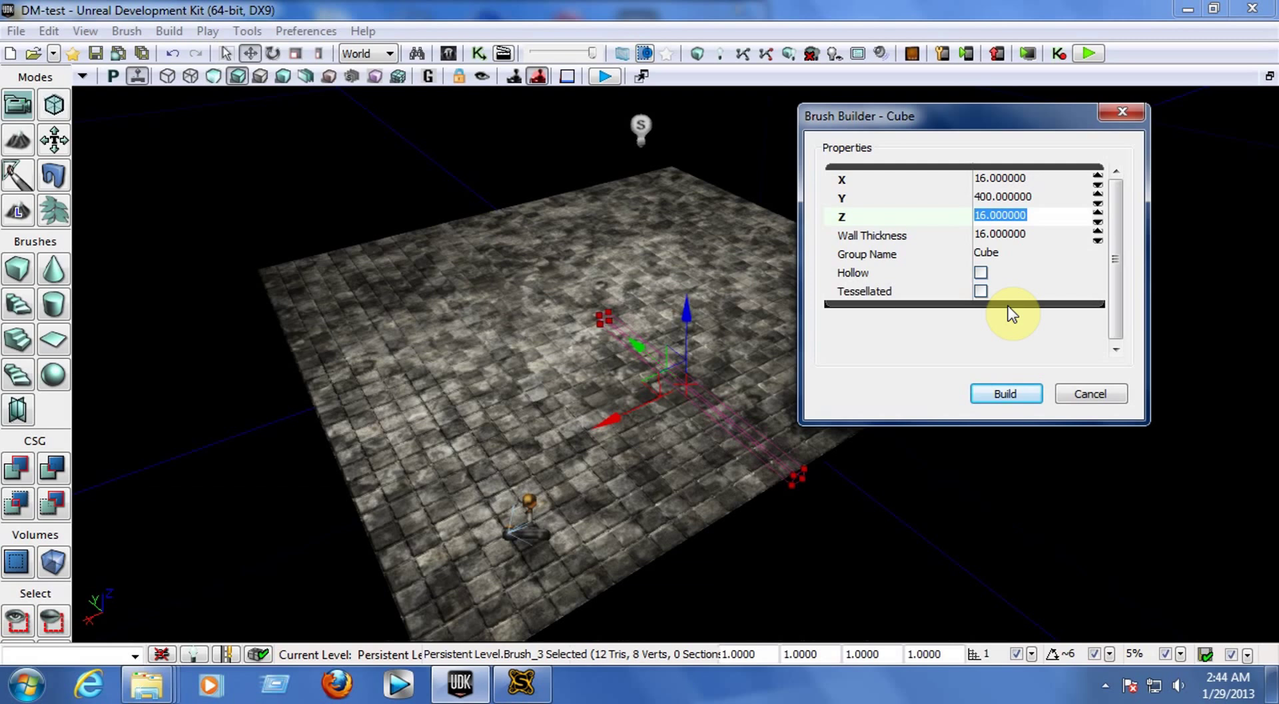
type("200")
key("Return")
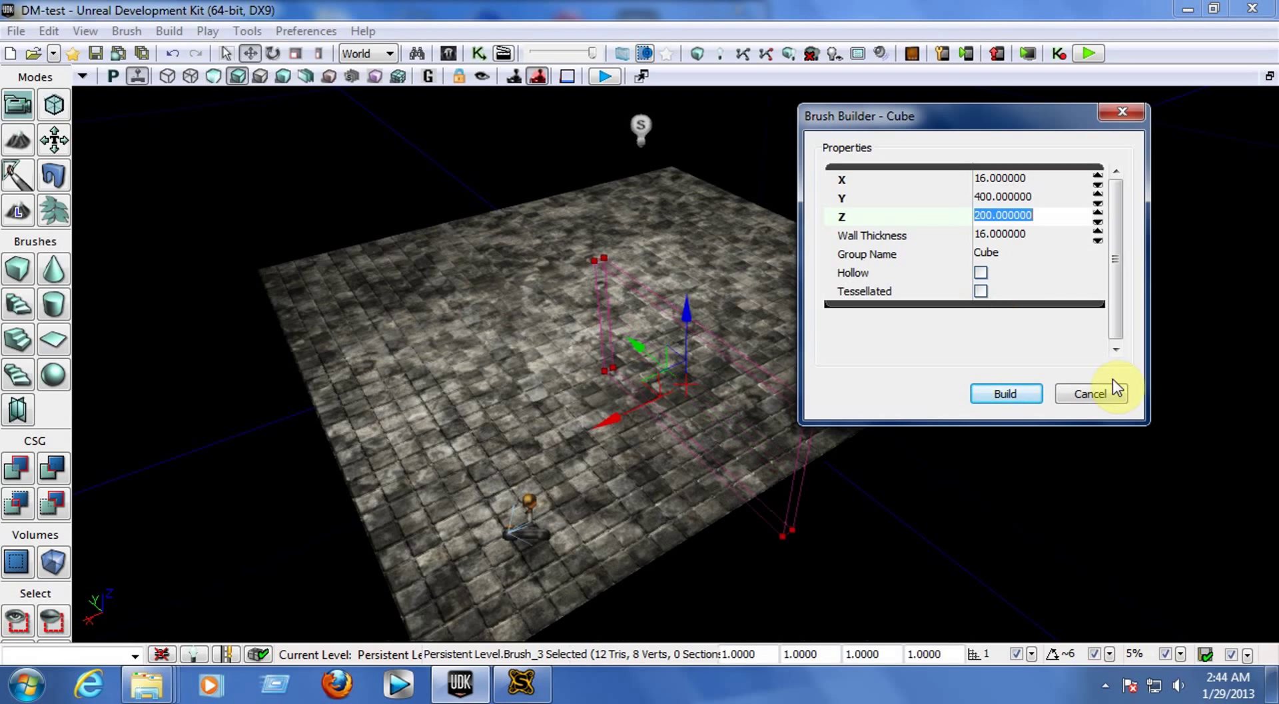
left_click(1125, 112)
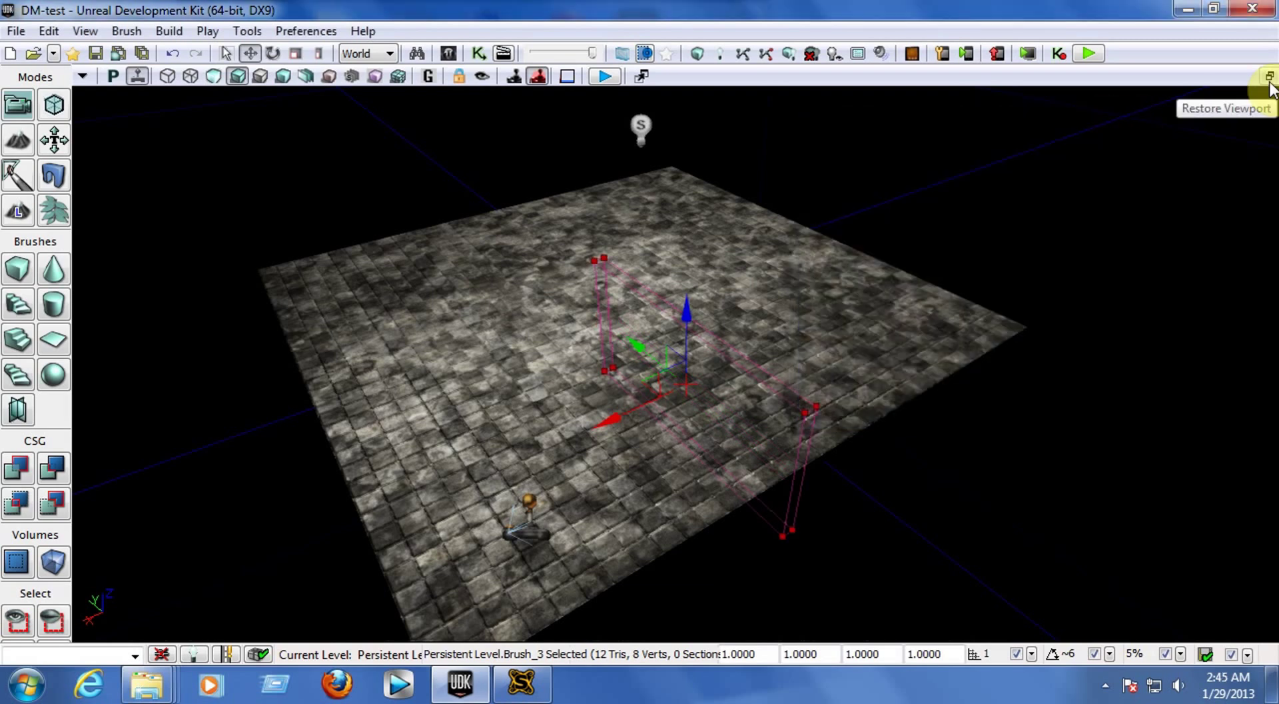
- Restore the four-viewport layout and lengthen the cube builder brush to a Y size of 600
left_click(1269, 78)
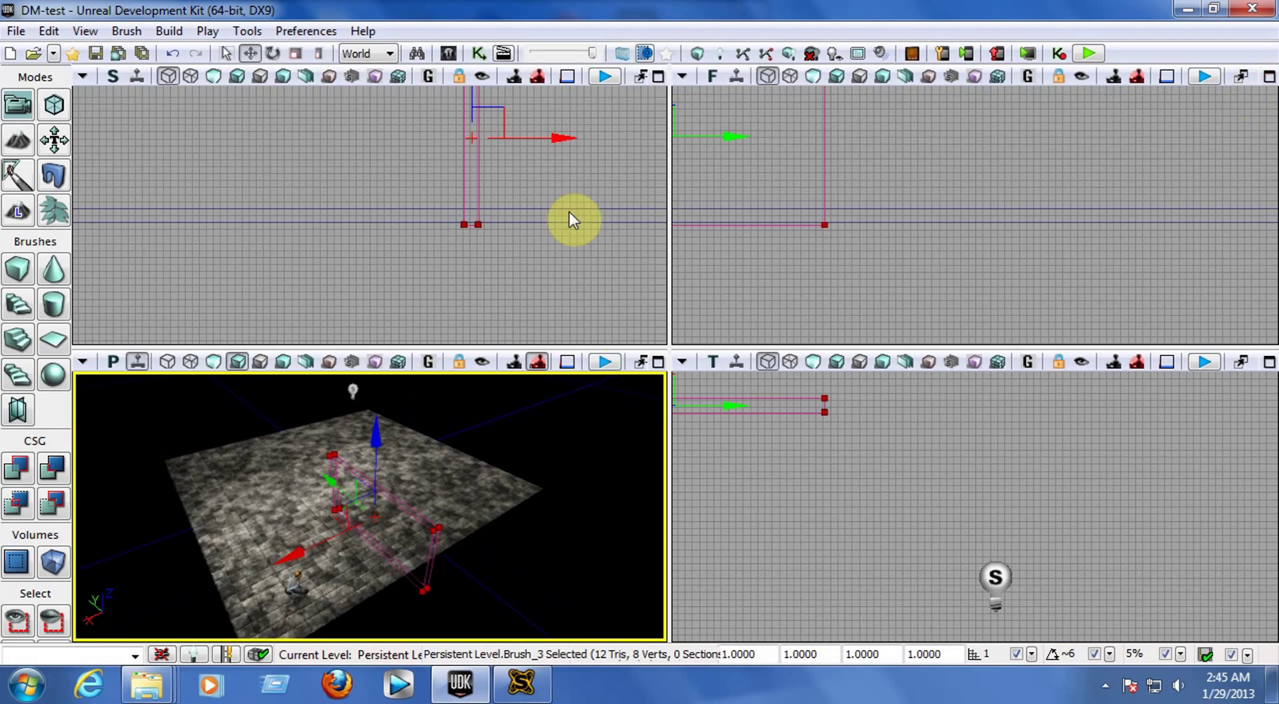
left_click(538, 166)
mouse_move(538, 166)
left_mouse_down()
mouse_move(480, 277)
mouse_move(602, 266)
mouse_move(322, 261)
left_mouse_up()
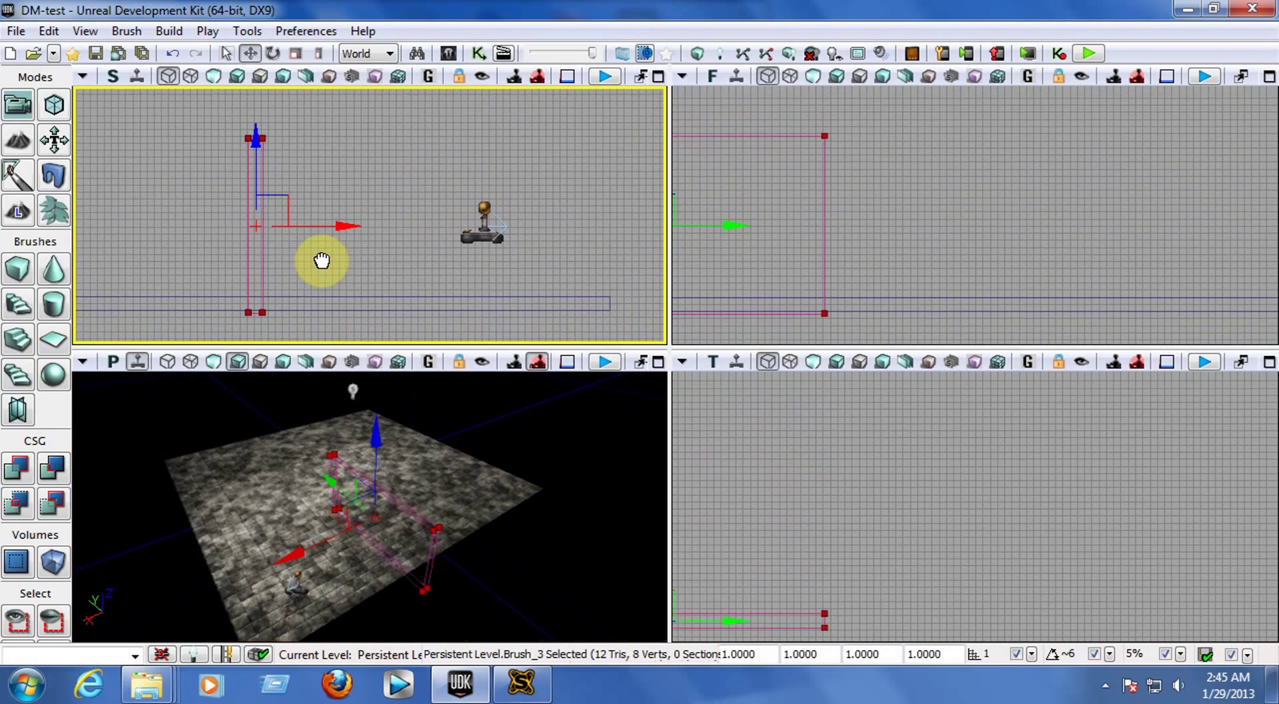
mouse_move(405, 459)
right_mouse_down()
mouse_move(287, 463)
mouse_move(400, 446)
mouse_move(433, 436)
mouse_move(426, 427)
mouse_move(415, 515)
right_mouse_up()
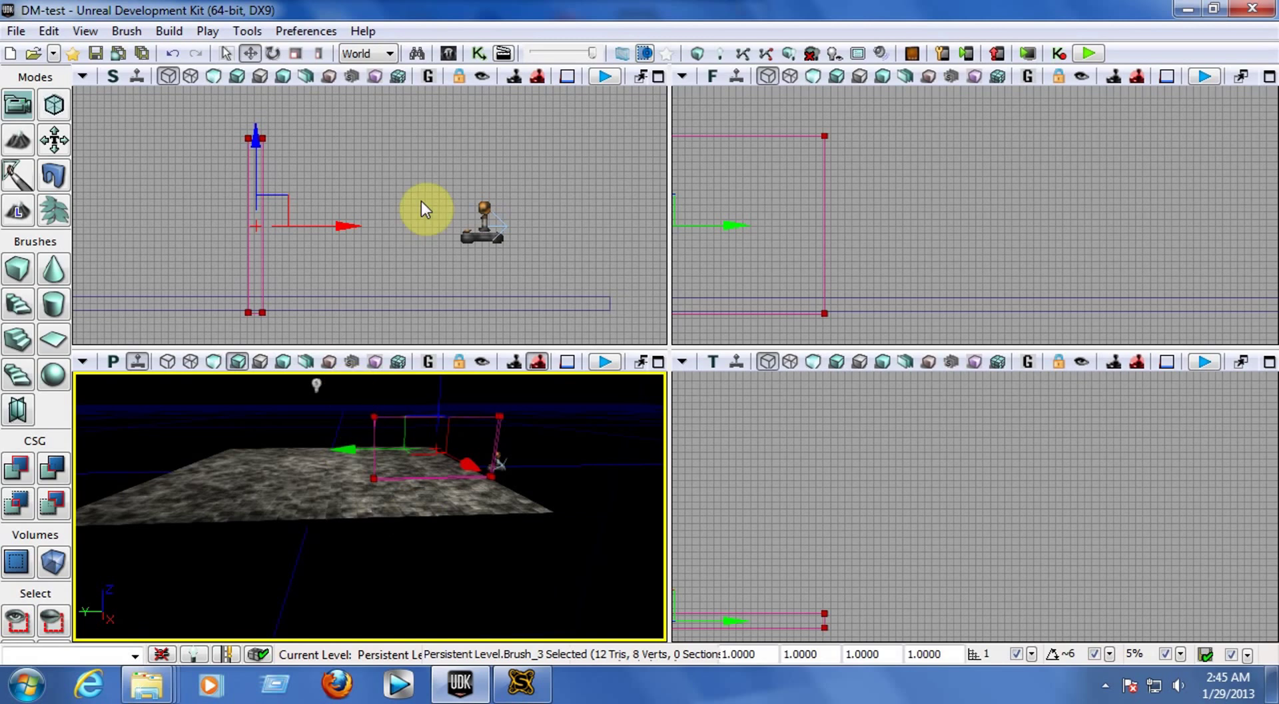
right_click(17, 269)
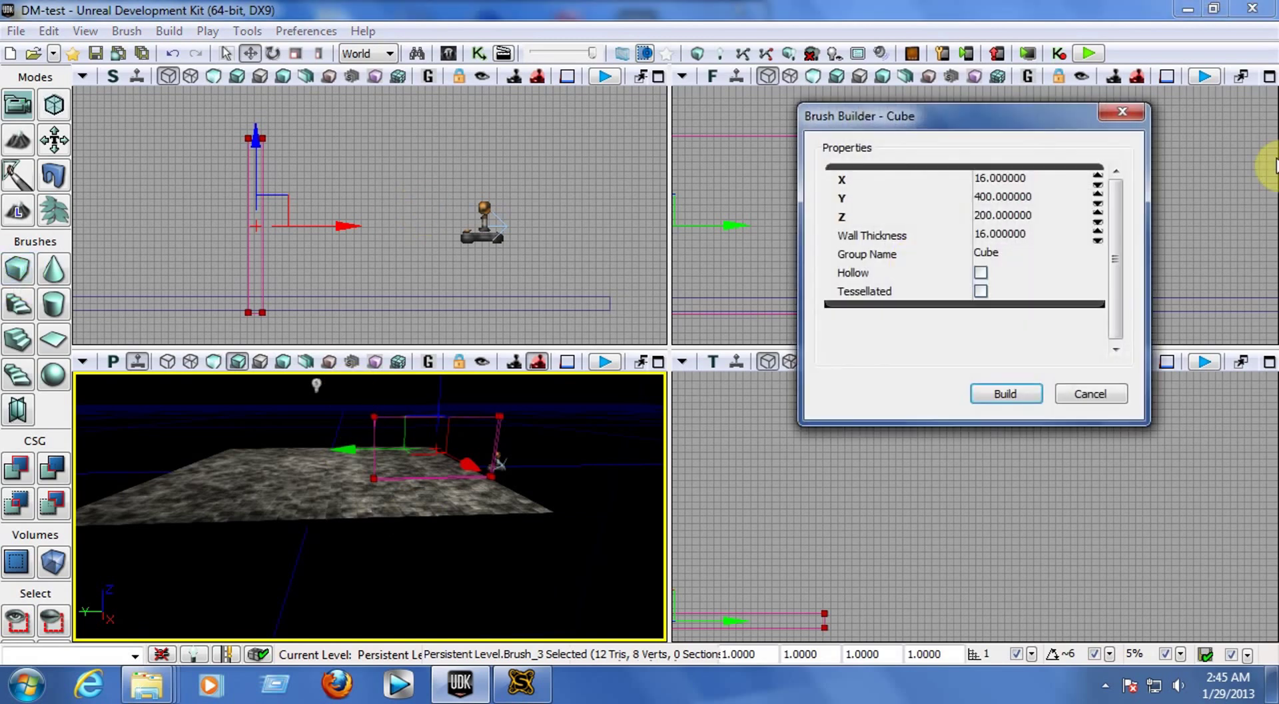
left_click(989, 199)
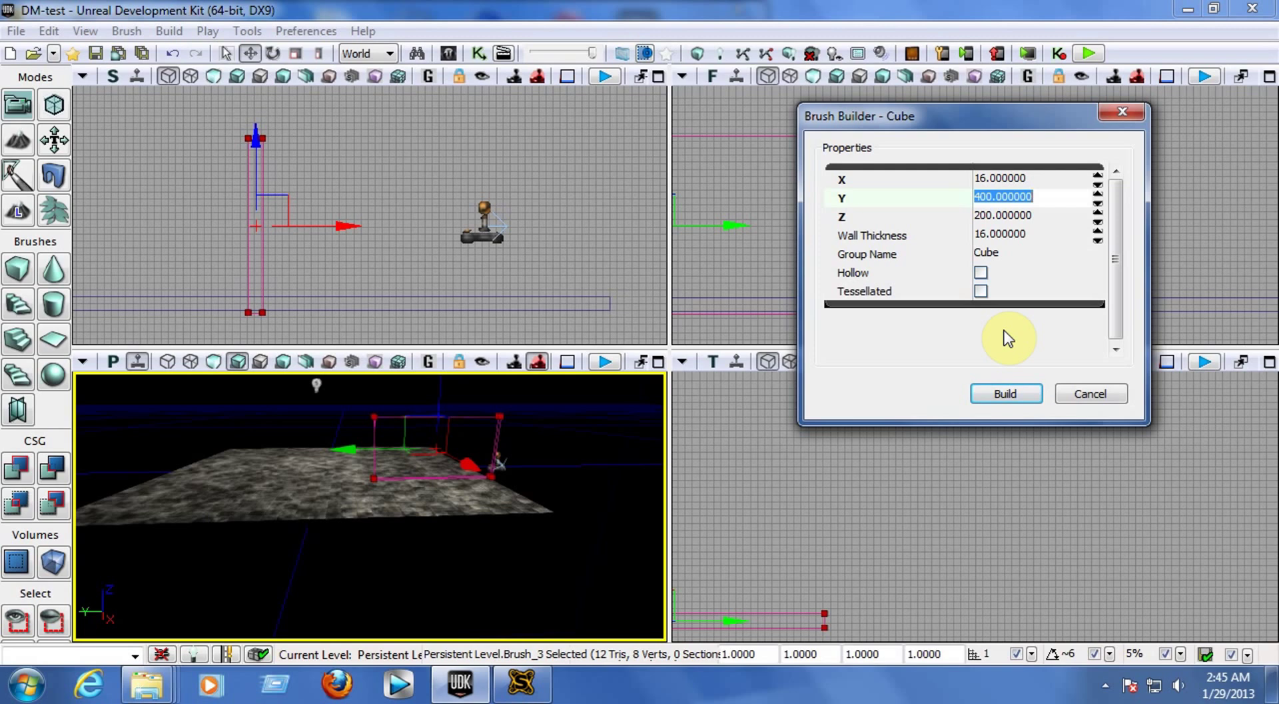
type("600")
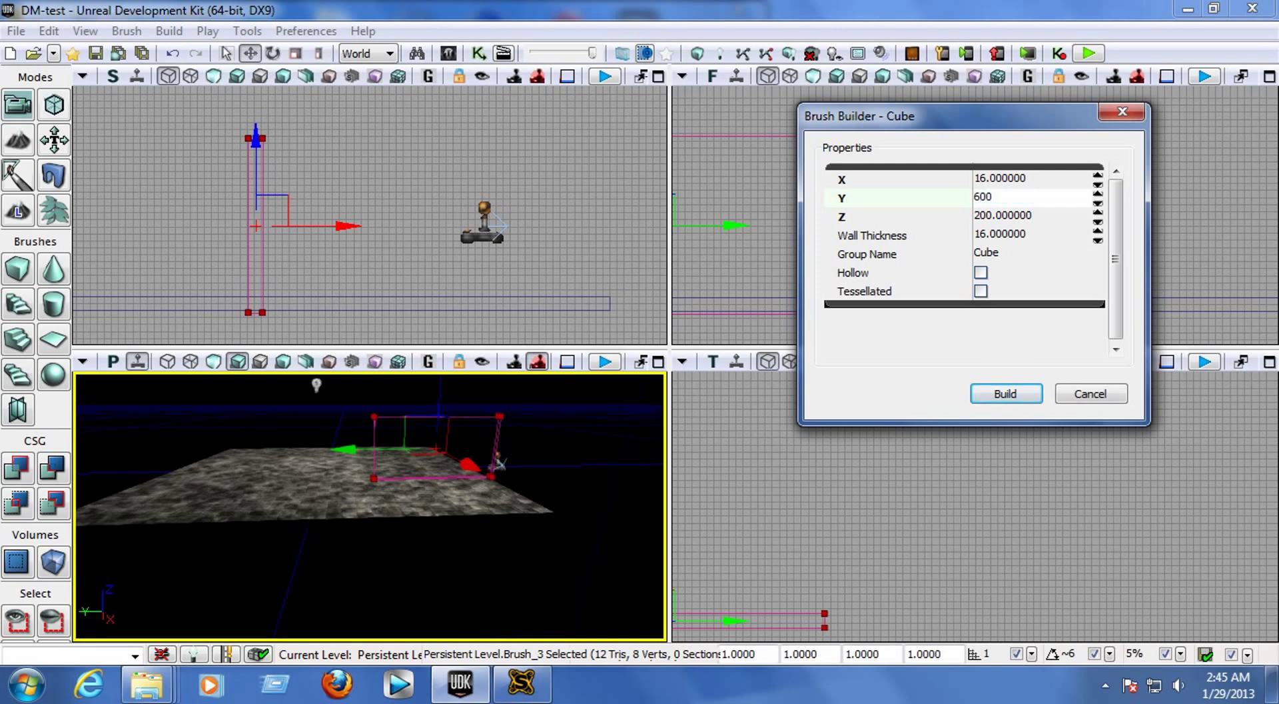
key("Return")
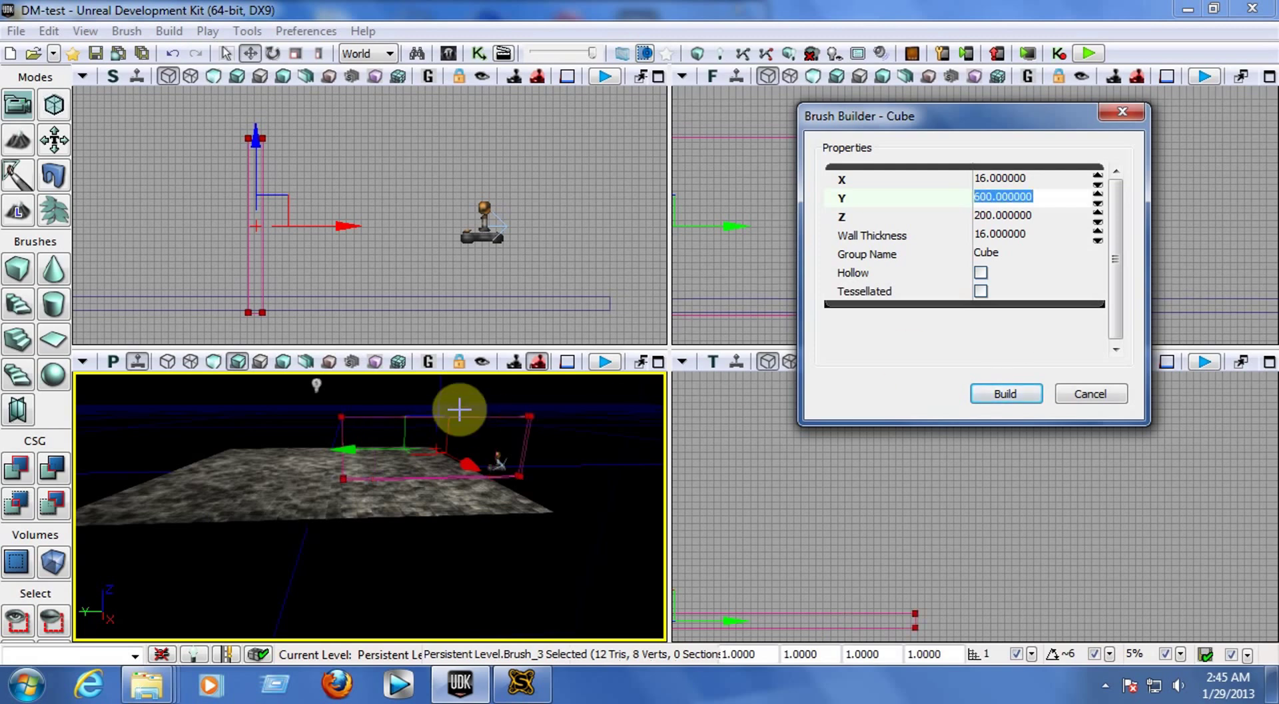
left_click(1113, 119)
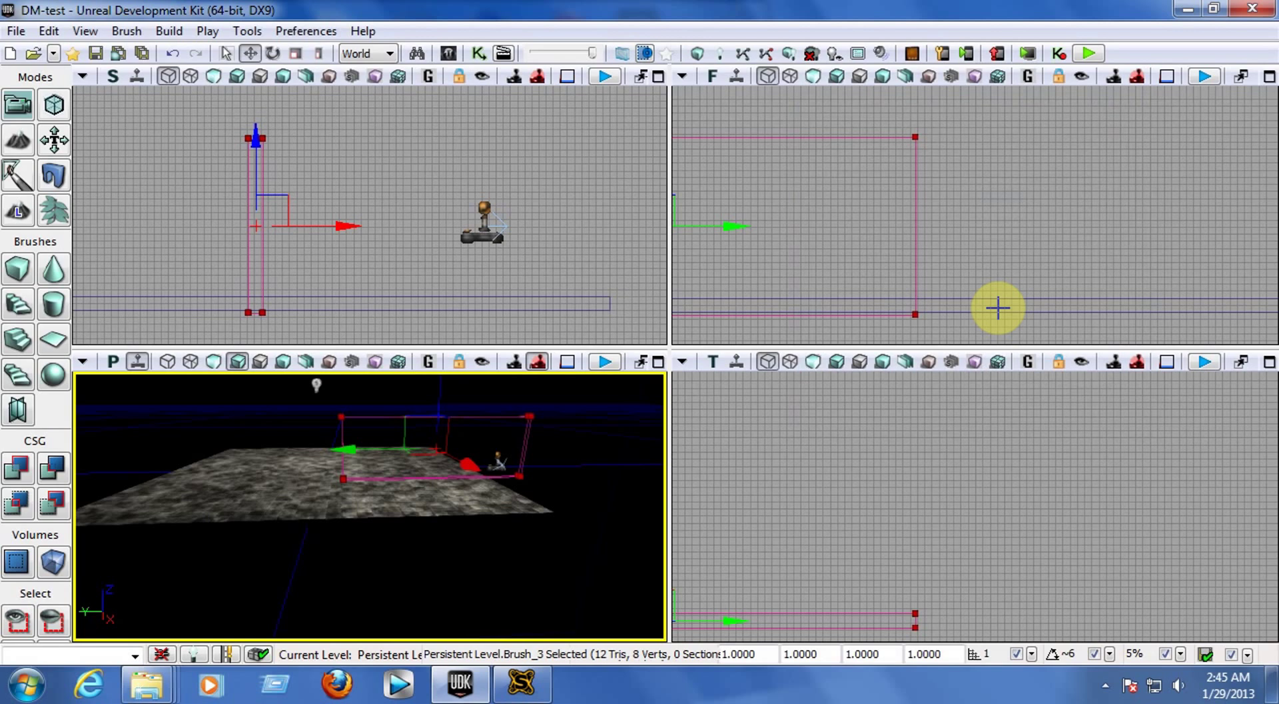
- Shift the builder brush along the Y axis until its end meets the floor's edge, and add it as a solid wall
mouse_move(949, 299)
right_mouse_down()
mouse_move(1272, 252)
mouse_move(1265, 272)
right_mouse_up()
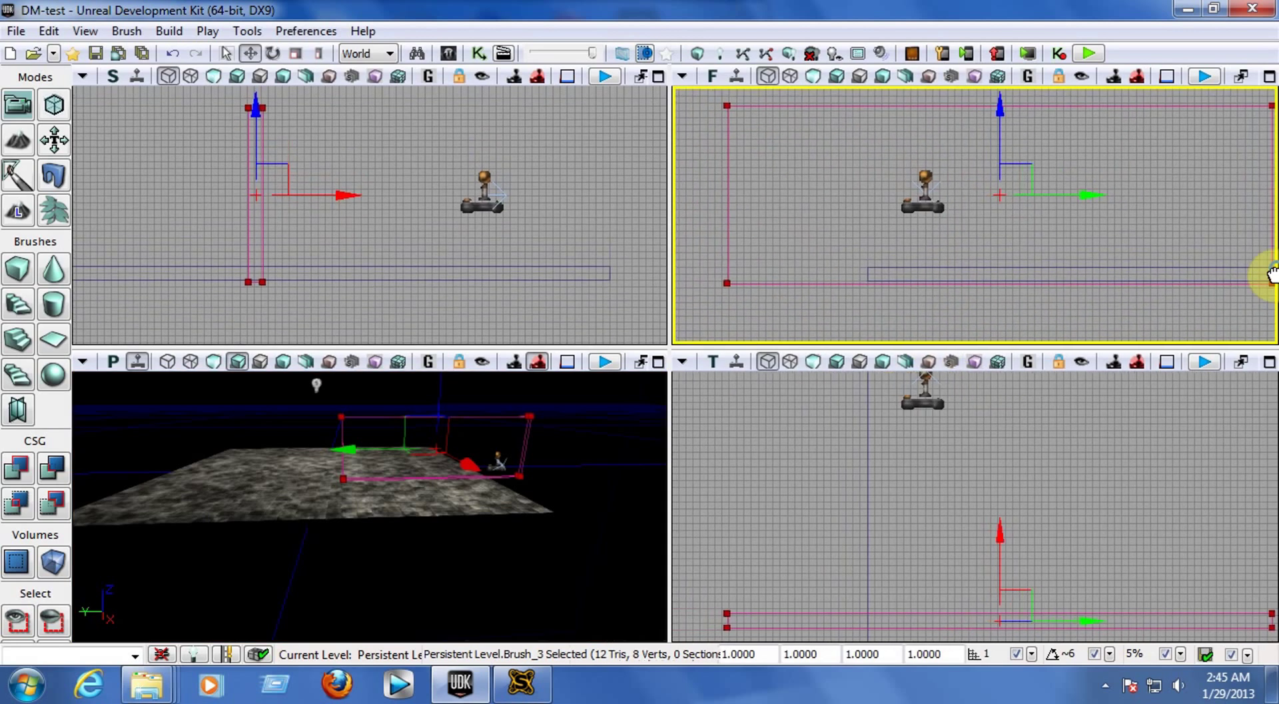
mouse_move(1077, 195)
left_mouse_down()
mouse_move(1230, 197)
mouse_move(1198, 213)
left_mouse_up()
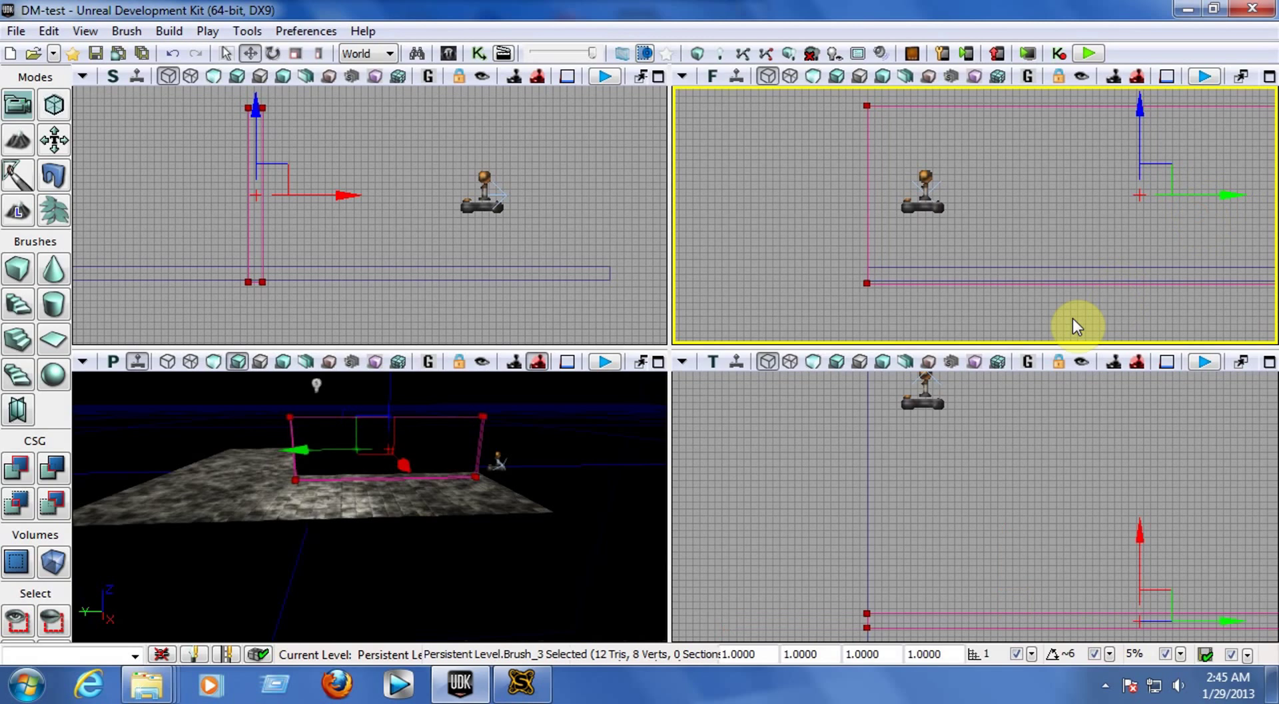
- Maximize the perspective view and apply the M_HU_Floors_BSP_Gray_Tiles material from the Content Browser to the wall's checkered side face
left_click(662, 366)
right_click_drag(577, 322, 1160, 346)
left_click(451, 55)
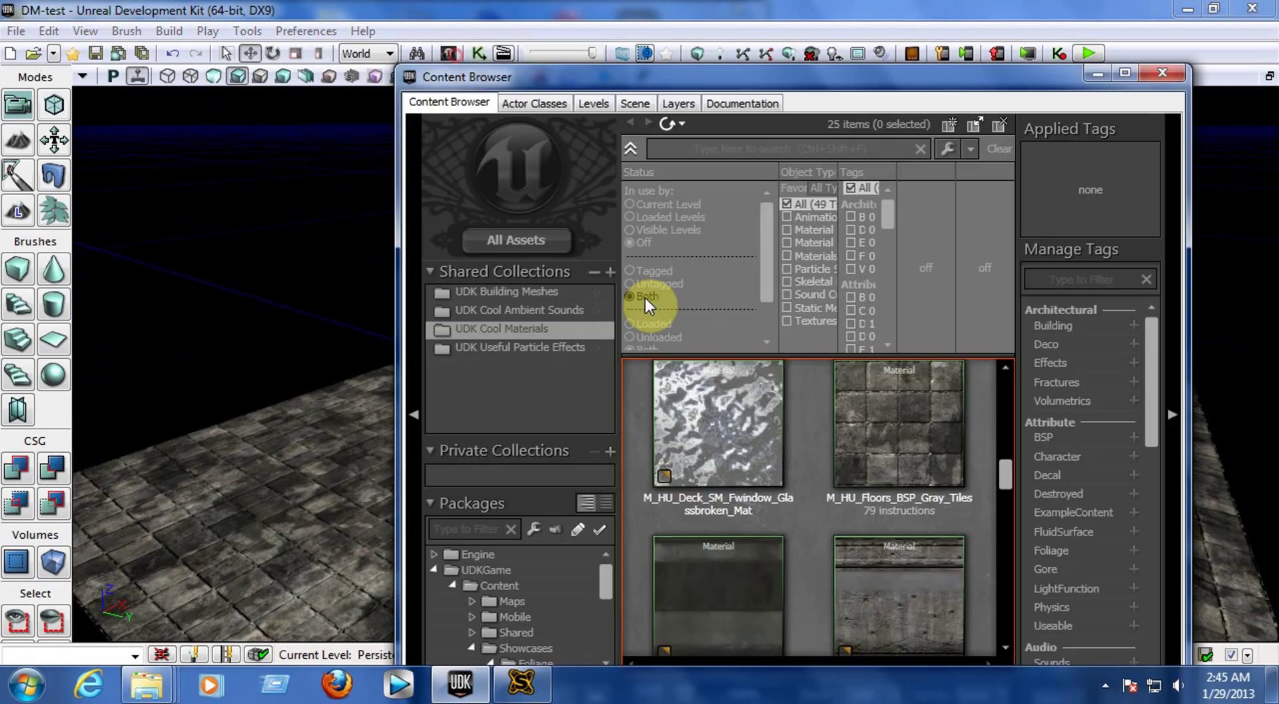
left_click_drag(619, 86, 958, 117)
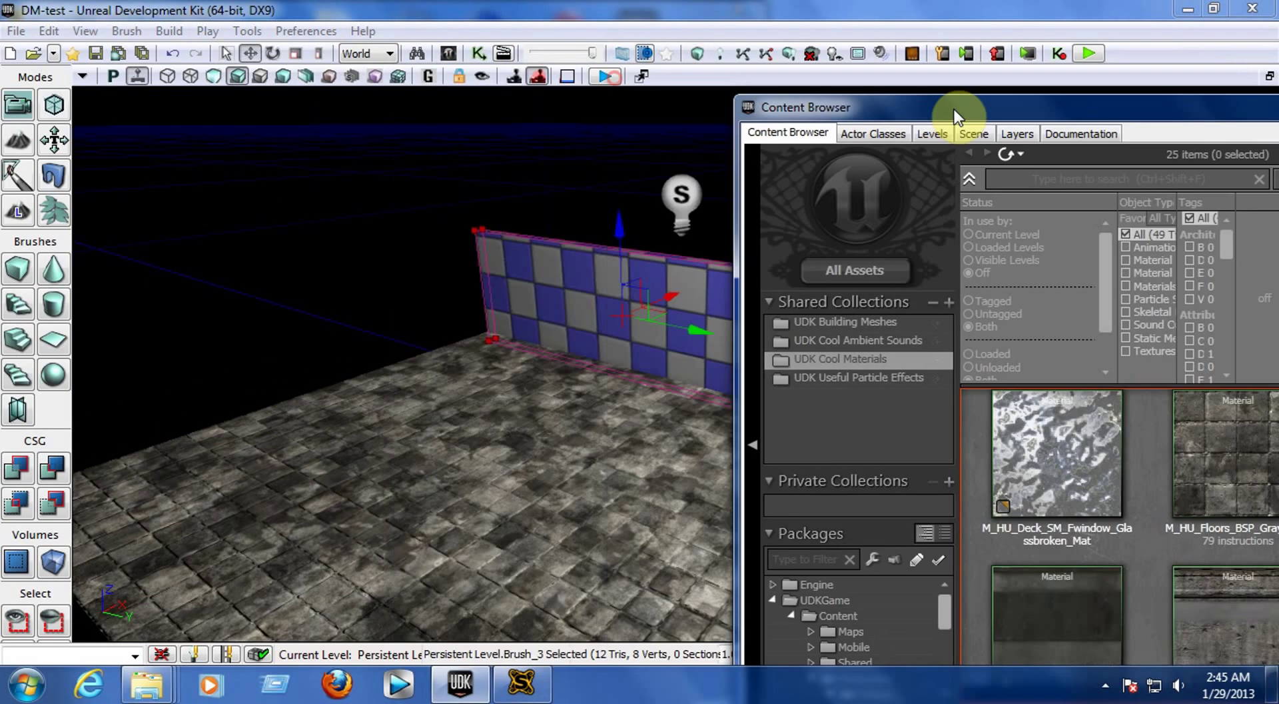
left_click_drag(1200, 441, 600, 312)
- Apply the same gray tiles material to the wall's opposite side and its top face
right_click_drag(605, 315, 1009, 432)
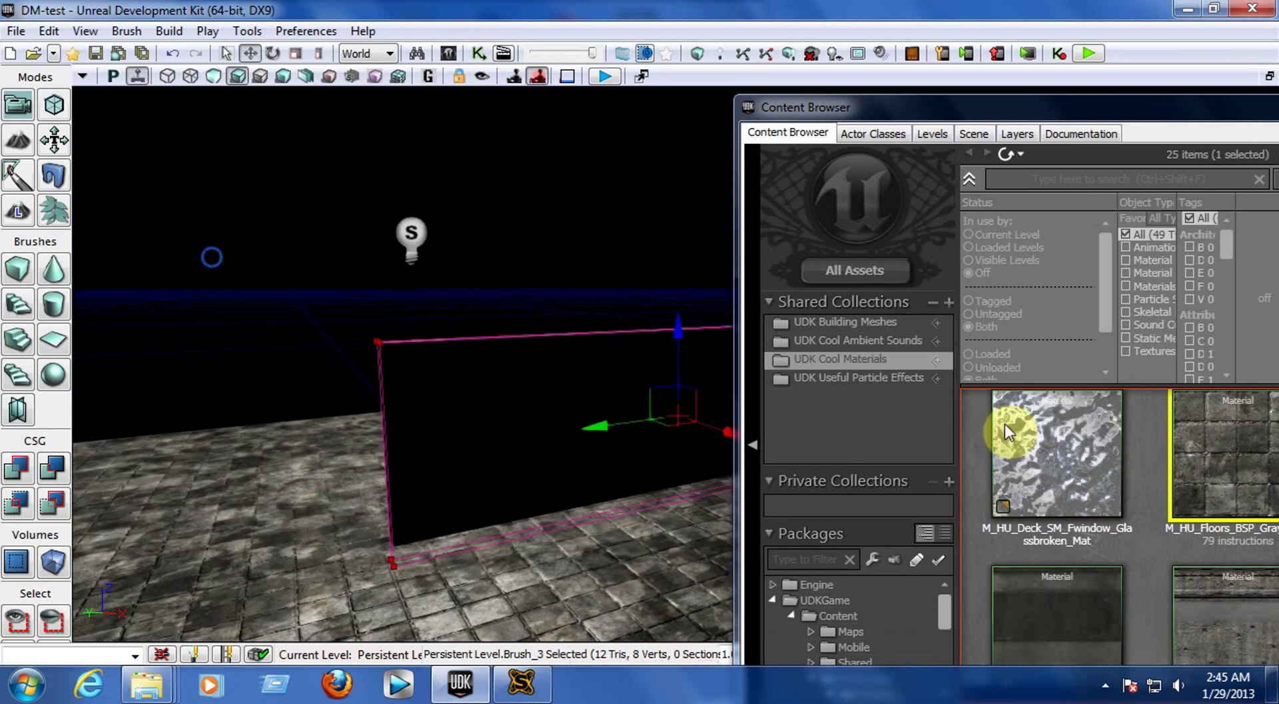
left_click_drag(1233, 460, 553, 414)
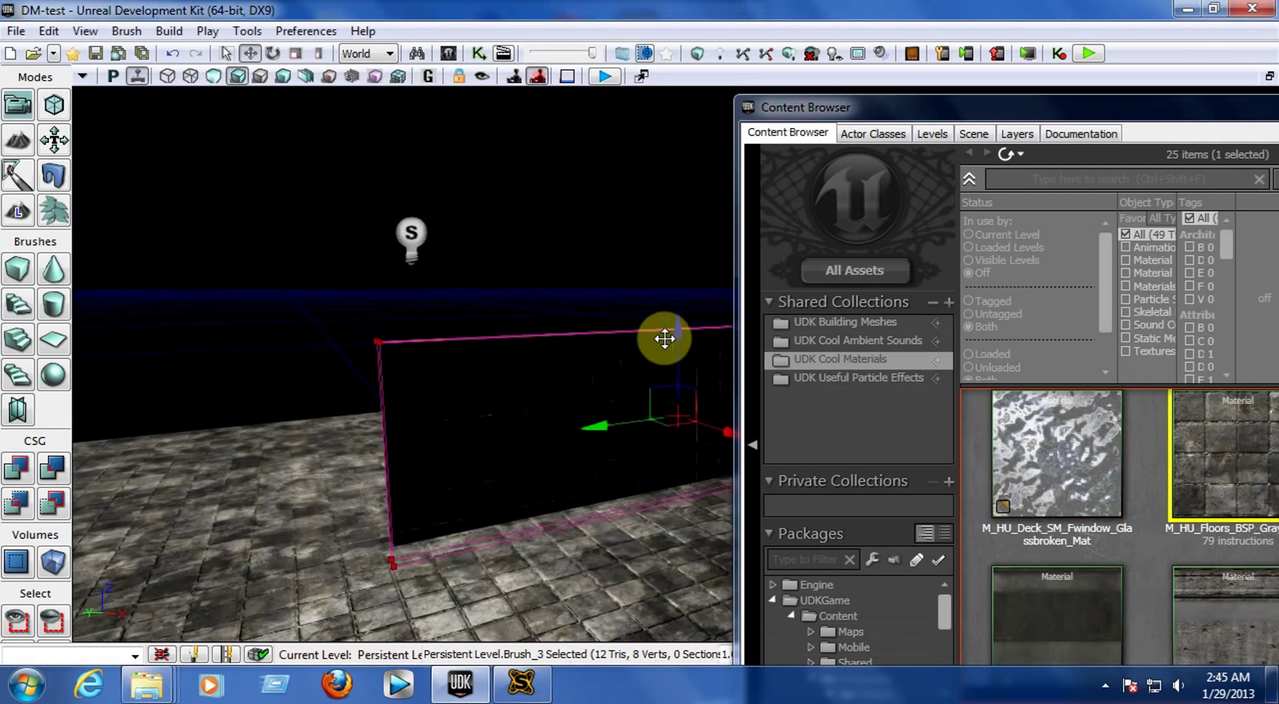
right_click_drag(665, 339, 680, 381)
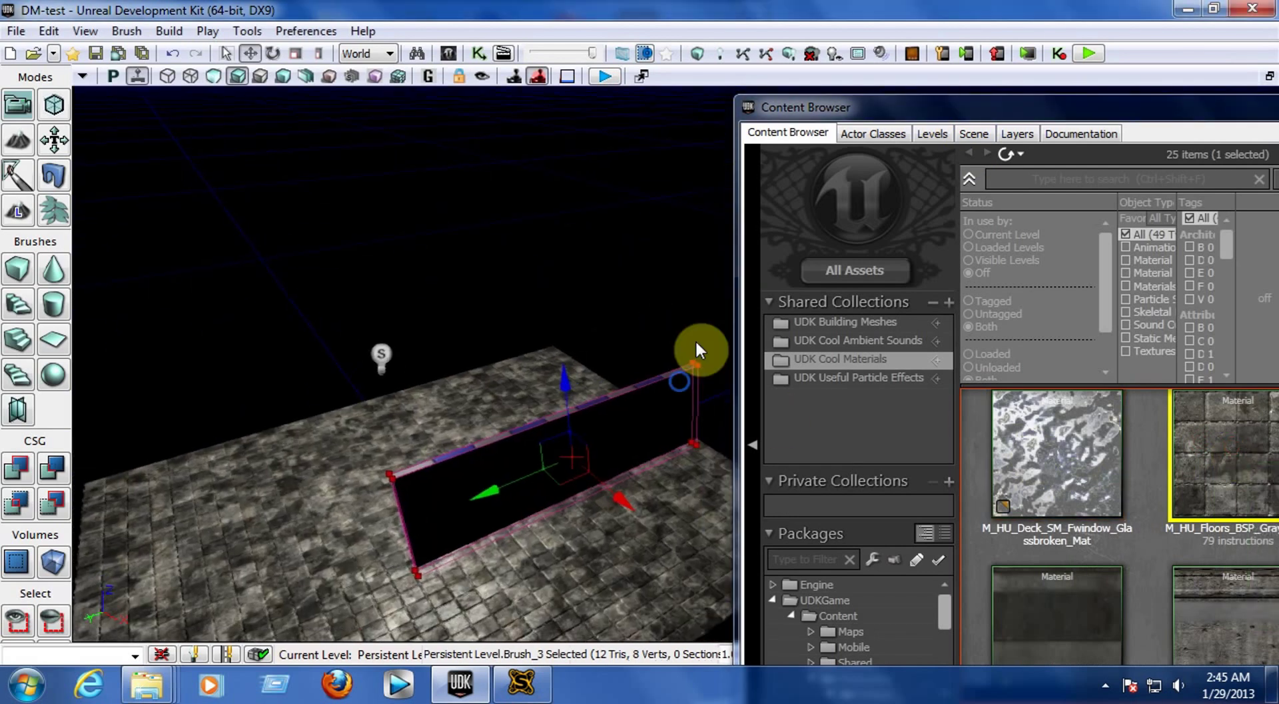
left_click_drag(1109, 455, 478, 442)
right_click_drag(469, 463, 724, 390)
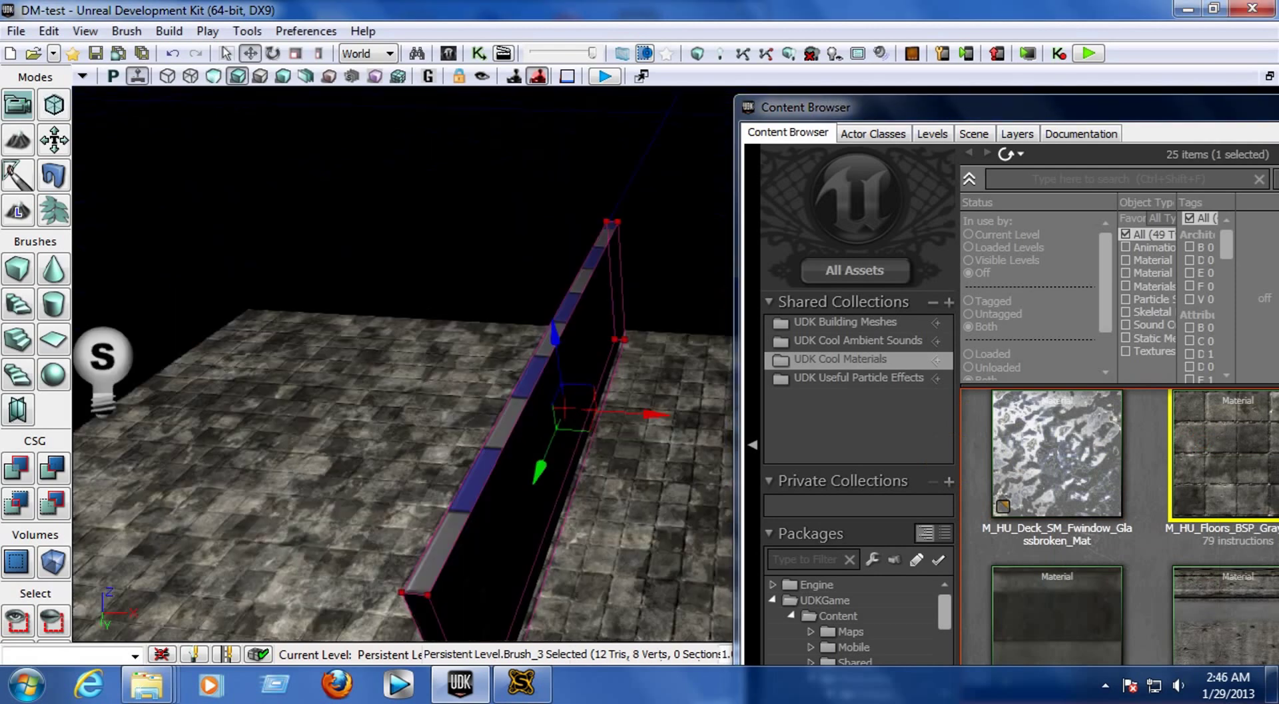
left_click_drag(453, 406, 460, 400)
left_click_drag(1237, 434, 547, 398)
- Move the point light along the X axis toward the wall
right_click_drag(576, 454, 574, 381)
left_click(633, 357)
right_click_drag(643, 415, 707, 413)
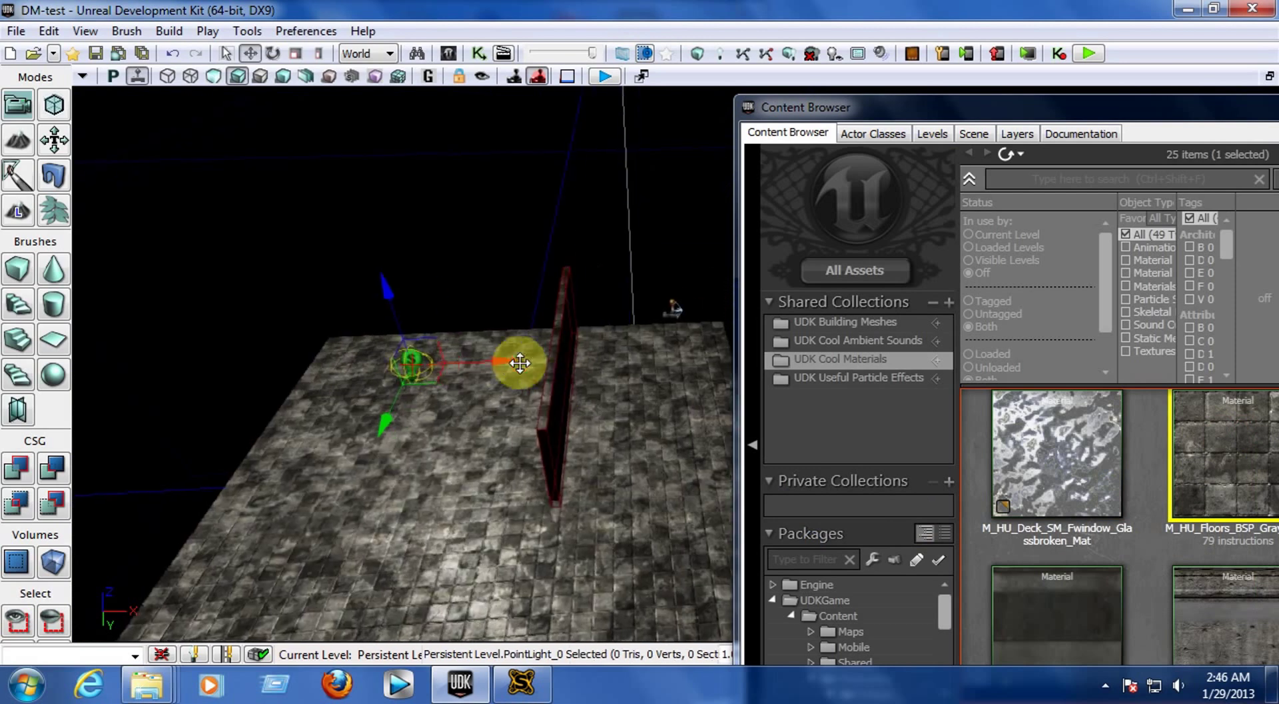
left_click_drag(520, 362, 613, 365)
right_click_drag(614, 443, 466, 407)
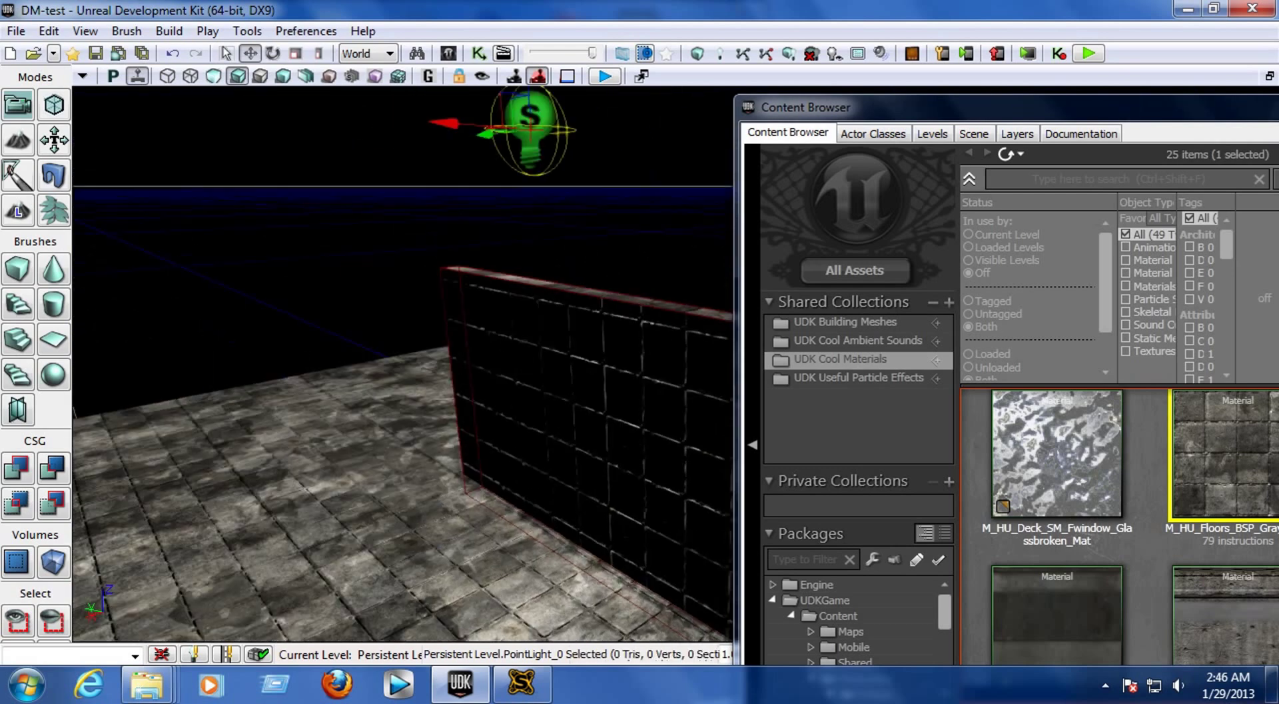
left_click_drag(547, 356, 623, 443)
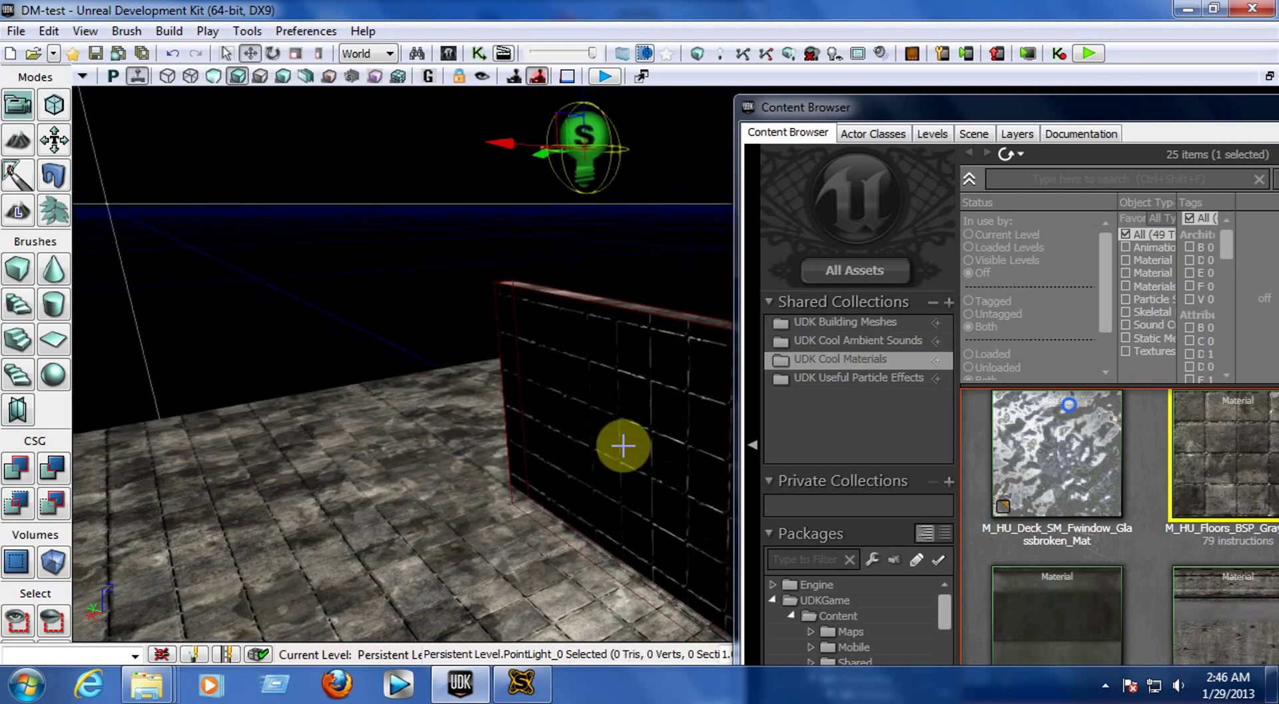
- Close the Content Browser and bring the whole tiled floor with the wall into view
double_click(1165, 106)
left_click(1064, 77)
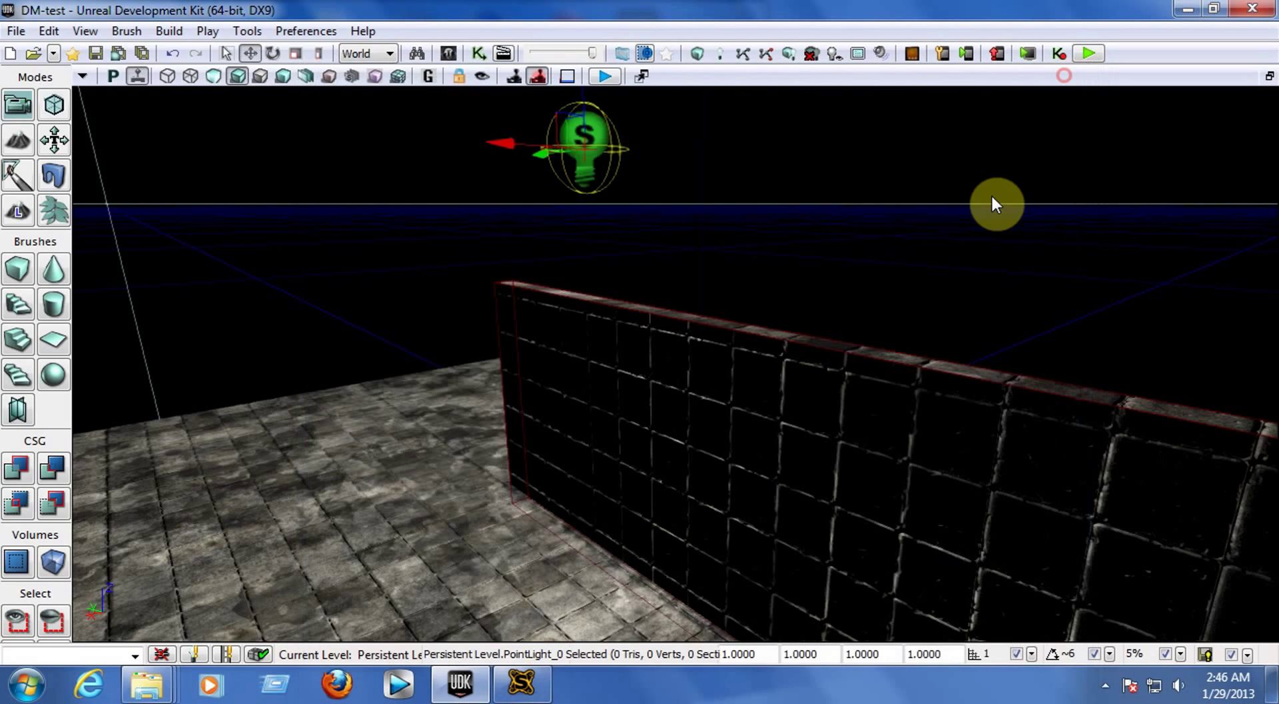
right_click_drag(992, 199, 903, 269)
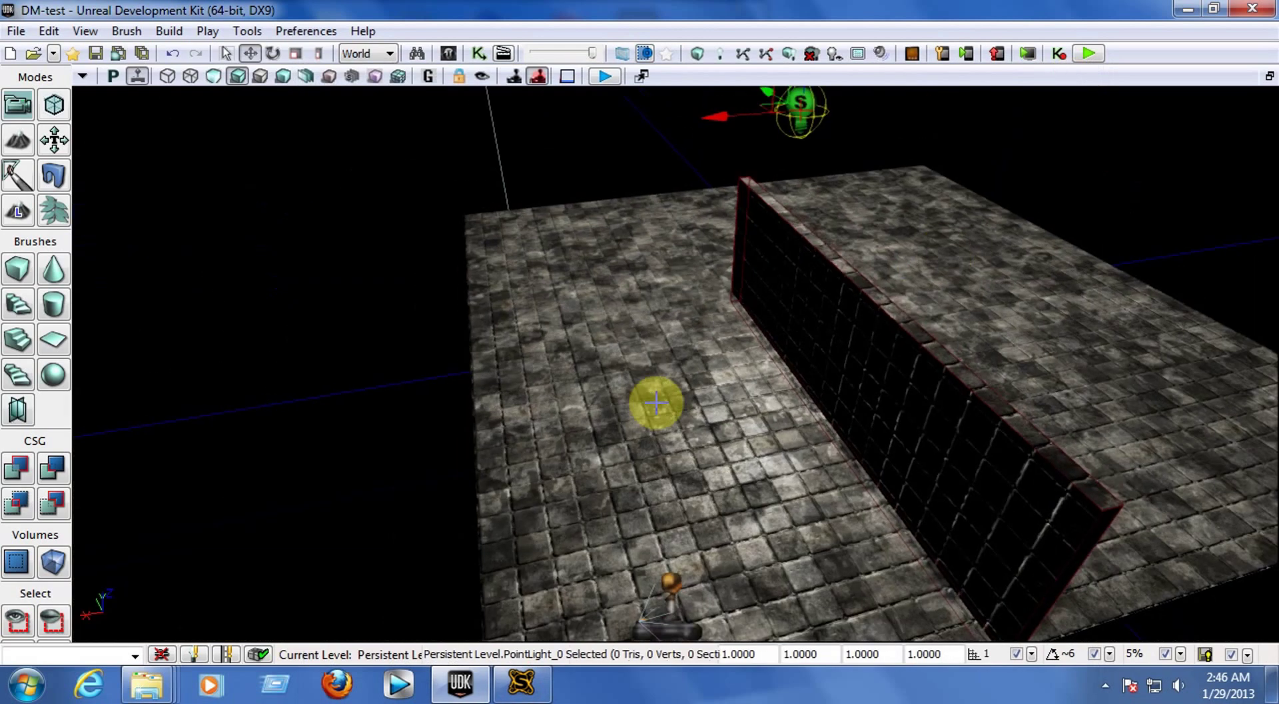
scroll(672, 381, "down", 5)
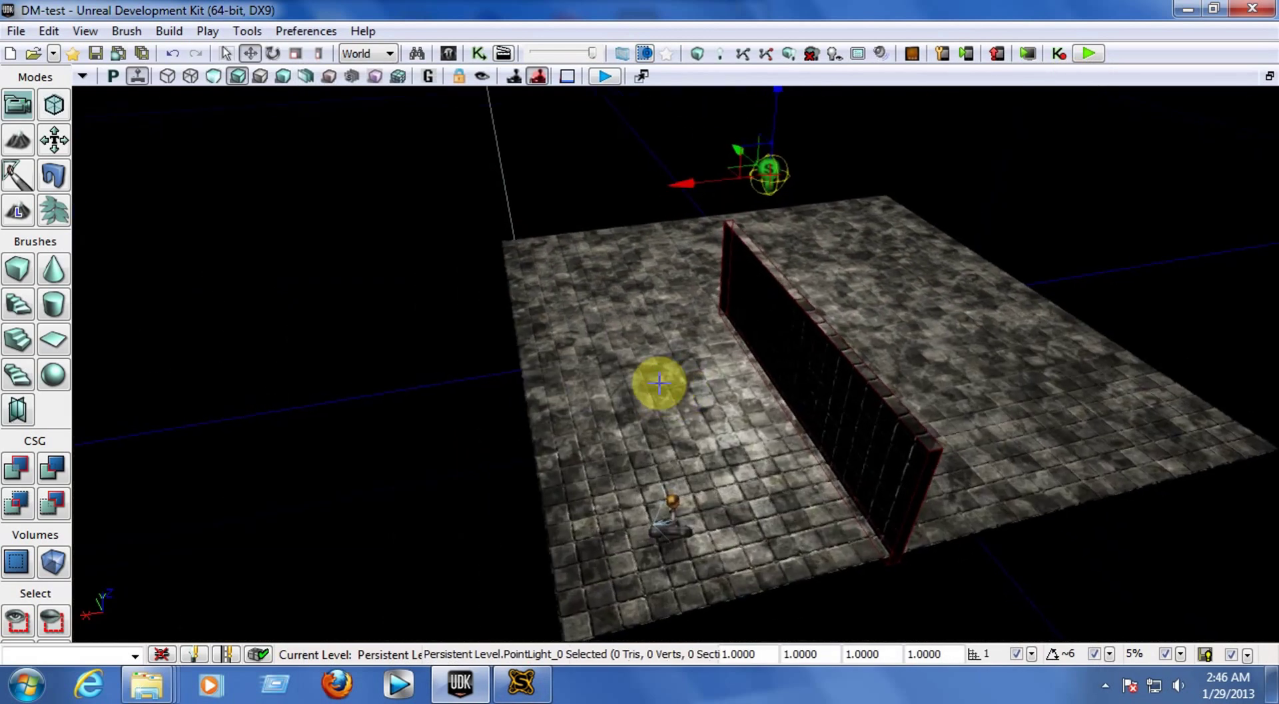
right_click(657, 384)
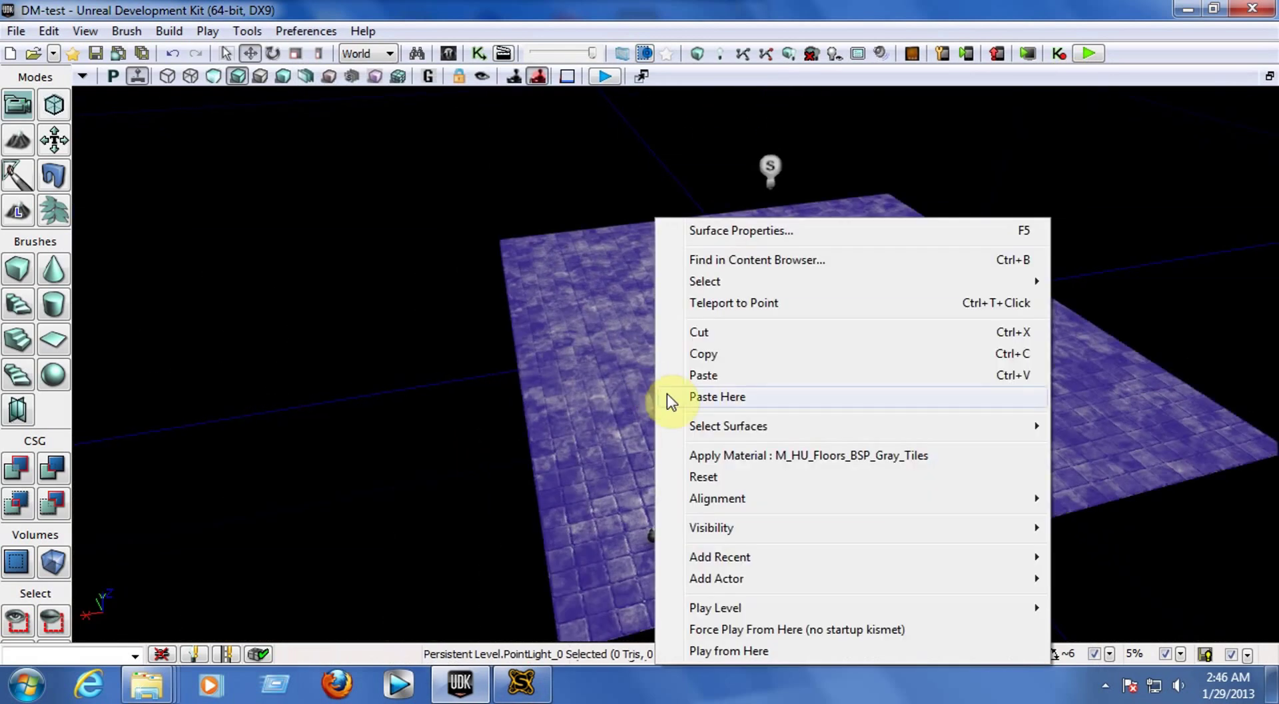
left_click(684, 5)
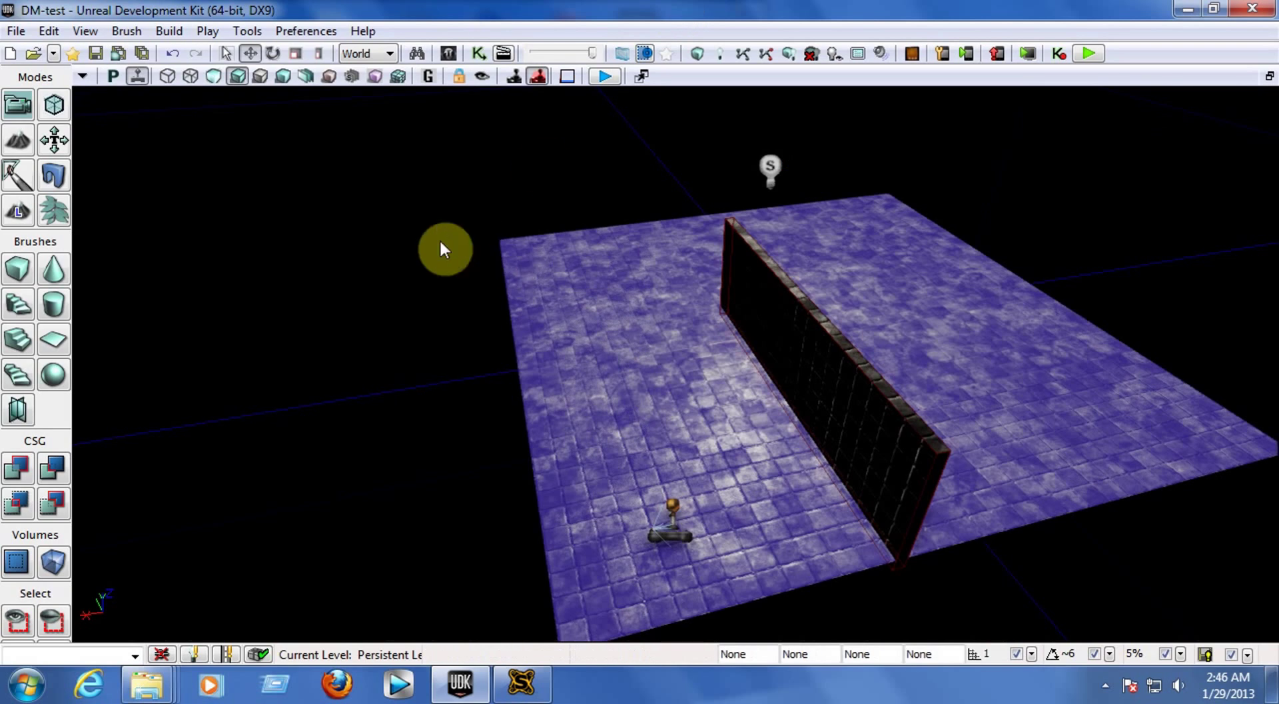
left_click(539, 166)
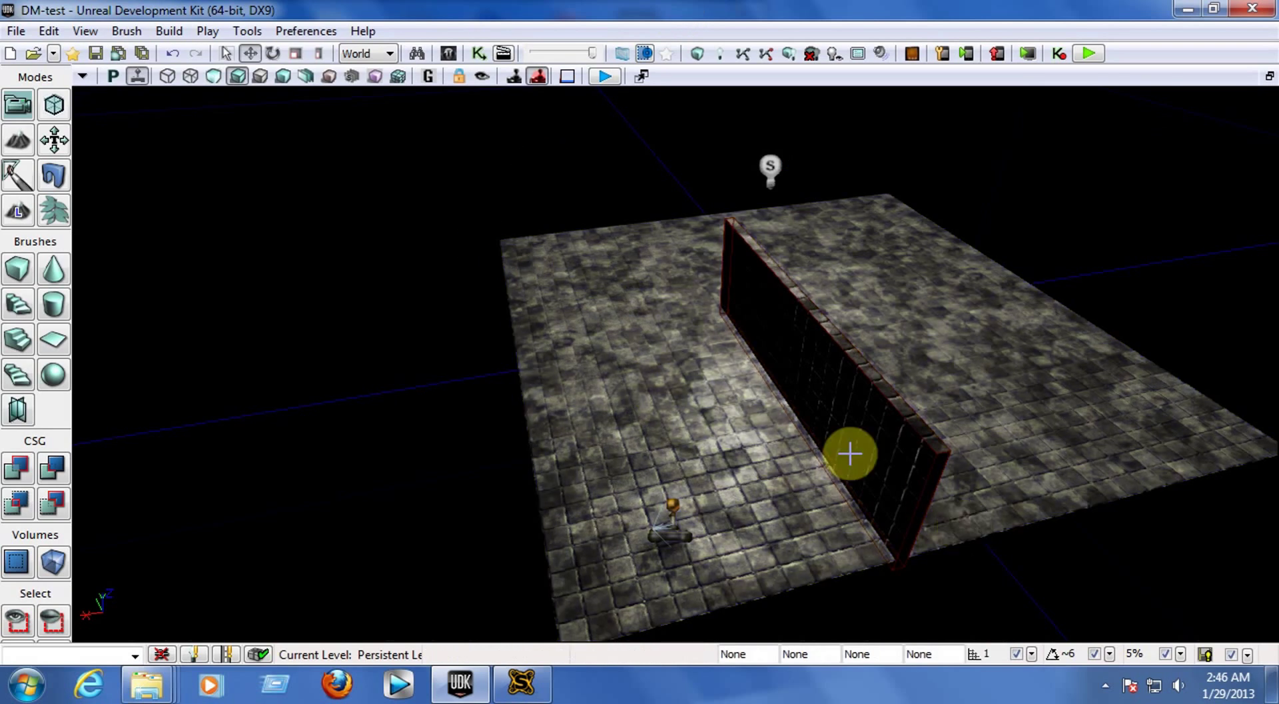
- Select UTWeaponPickupFactory from the Pickups Weapon category of the actor classes and close the browser
left_click(448, 54)
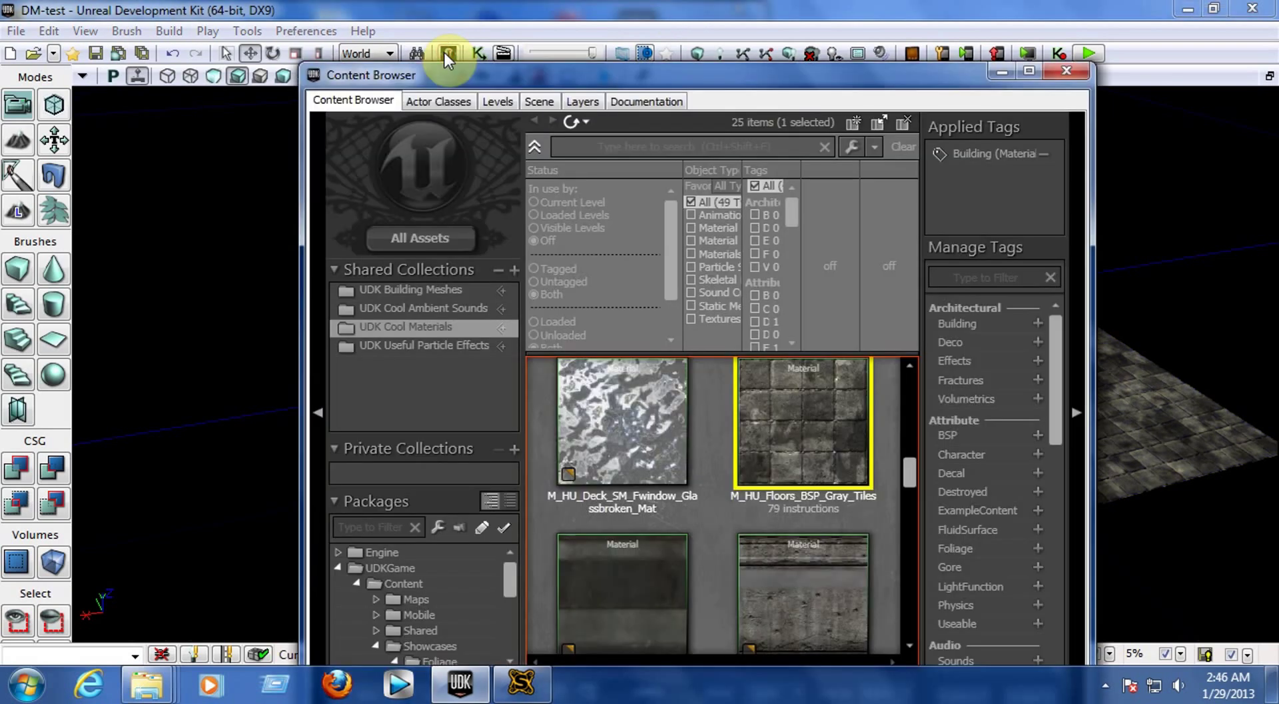
left_click(459, 102)
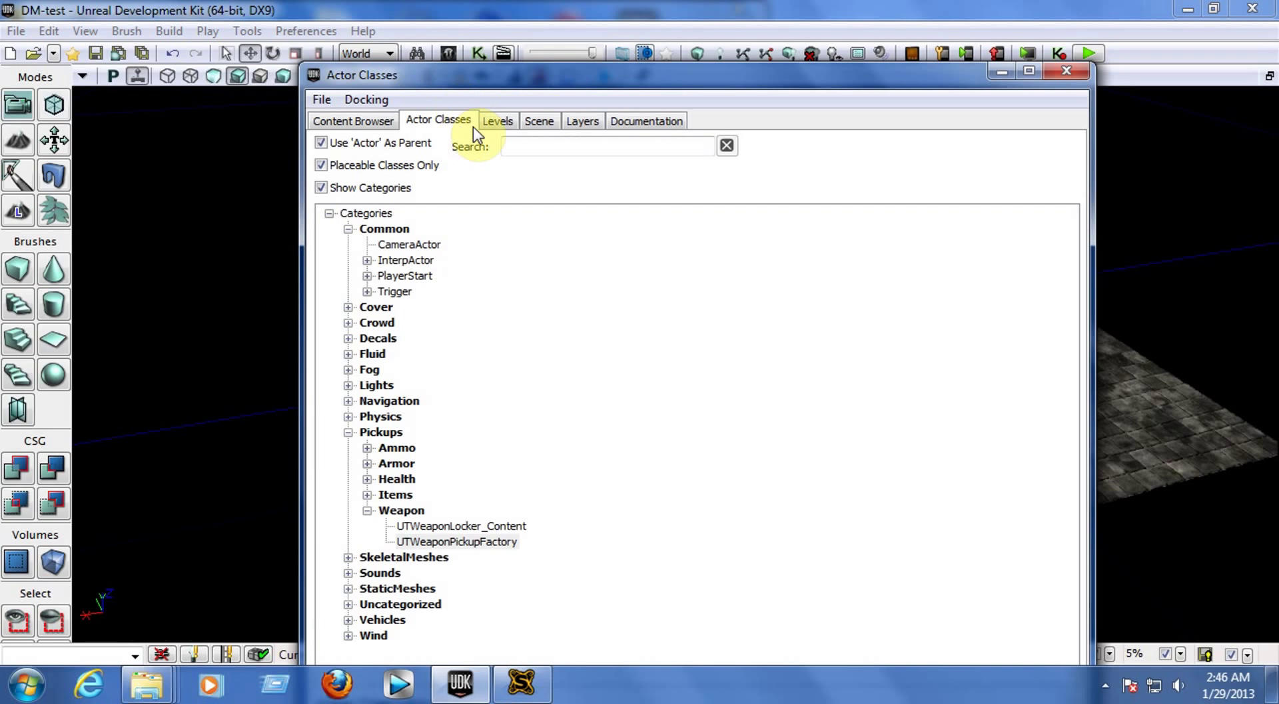
left_click(347, 434)
left_click(347, 433)
left_click(366, 510)
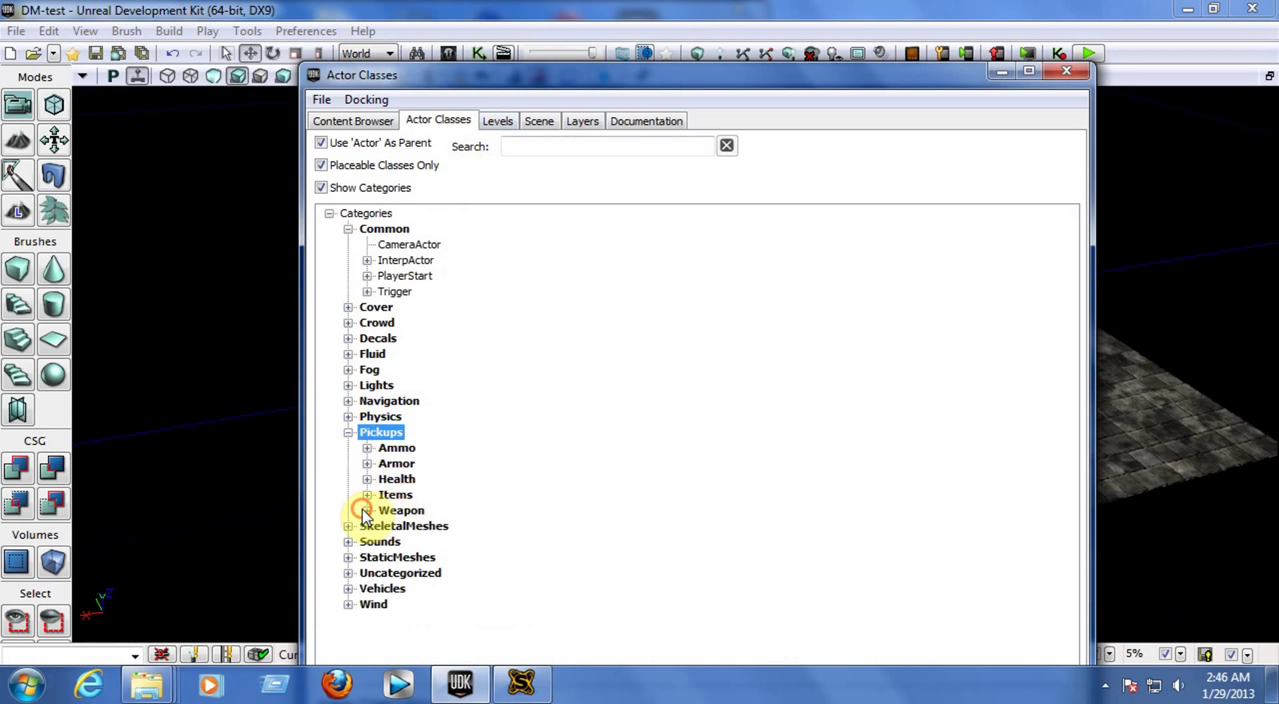
left_click(367, 509)
left_click(426, 541)
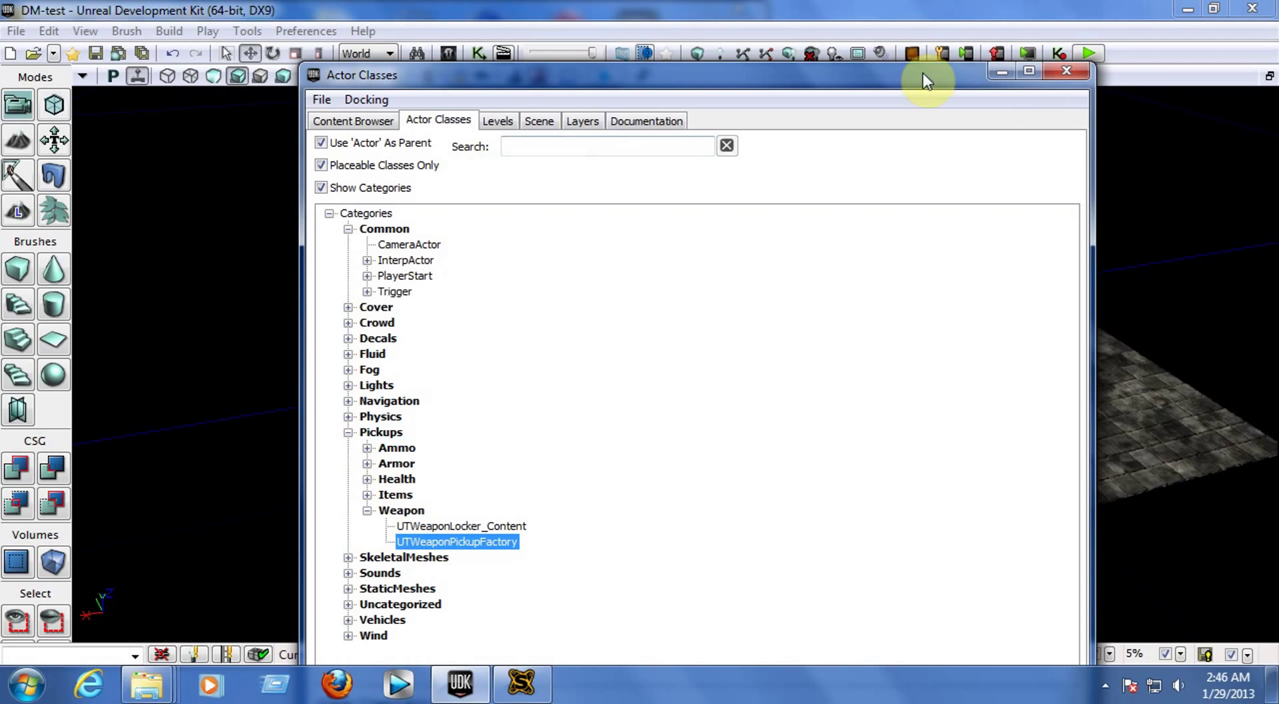
left_click(1062, 73)
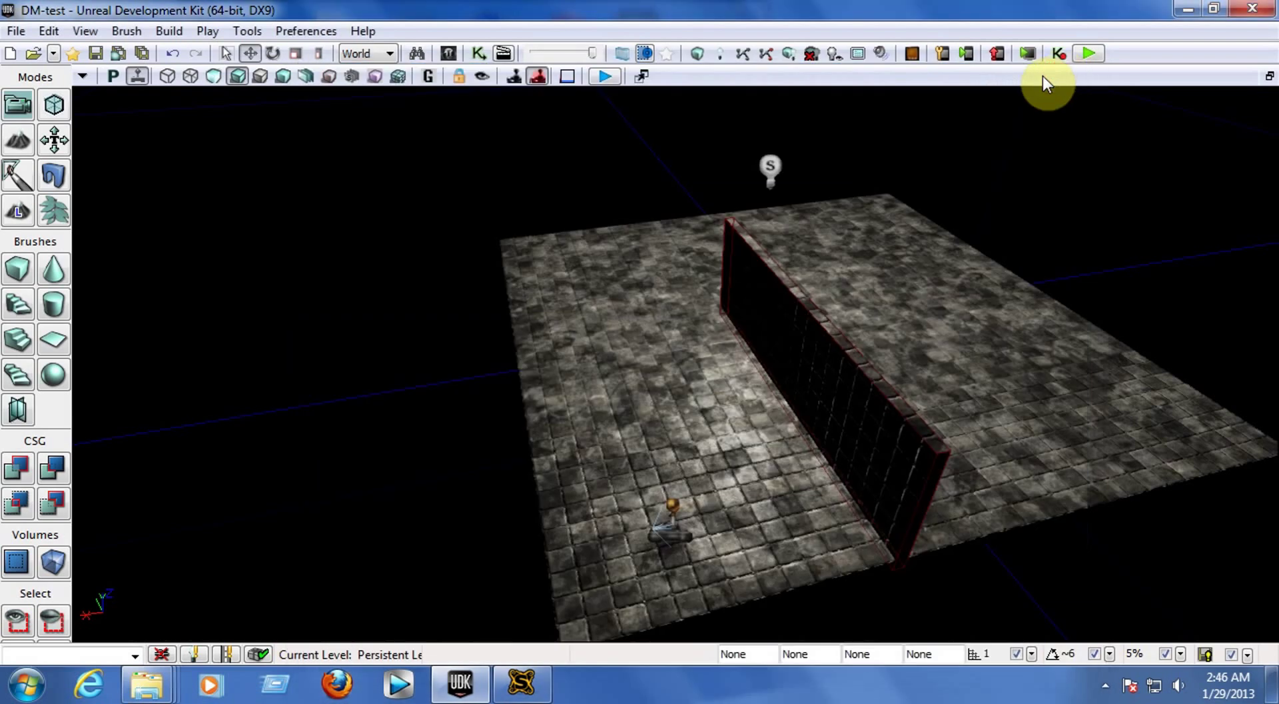
- Add a UTWeaponPickupFactory on the floor beside the wall and set its Weapon Pickup Class to UTWeap_RocketLauncher_Content
right_click(614, 379)
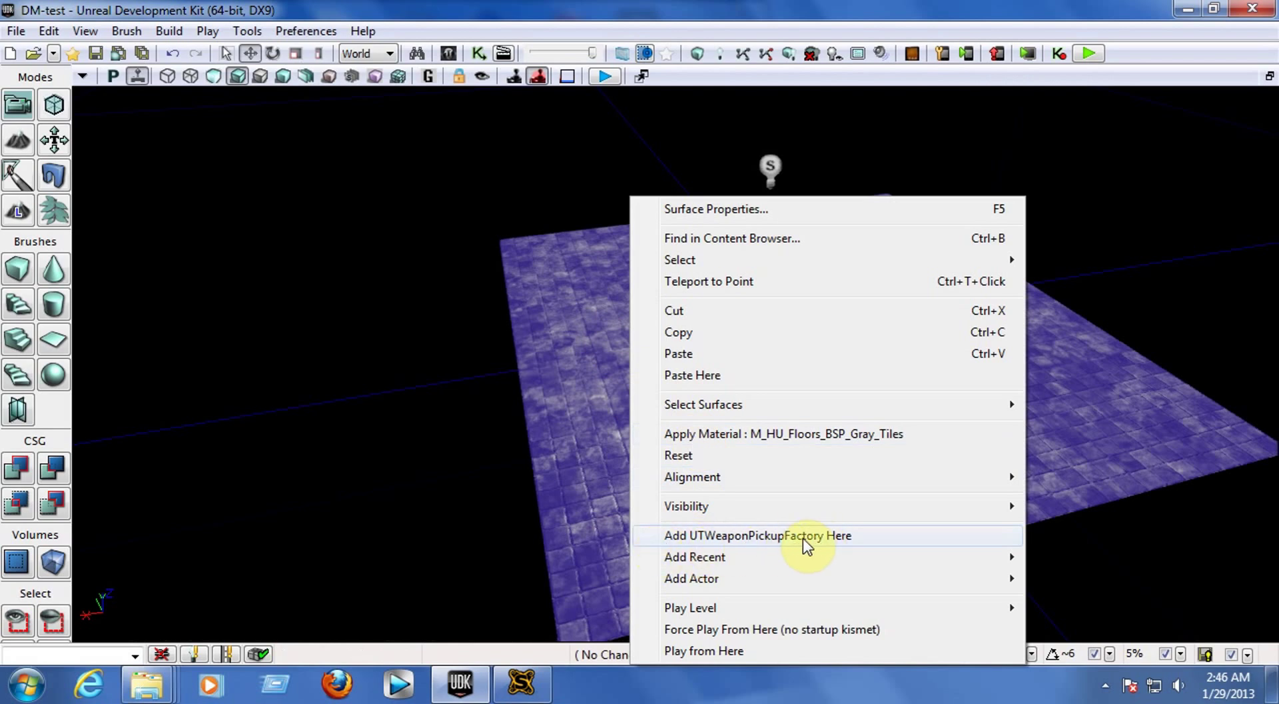
left_click(873, 541)
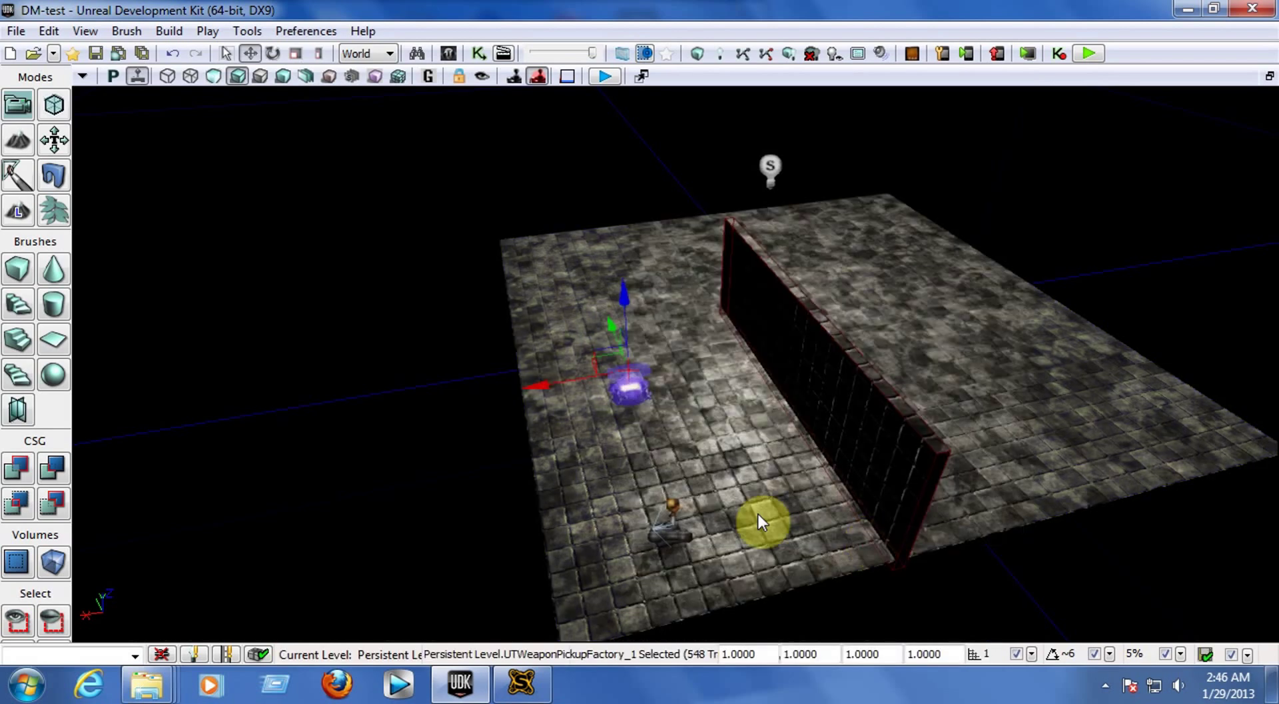
double_click(634, 389)
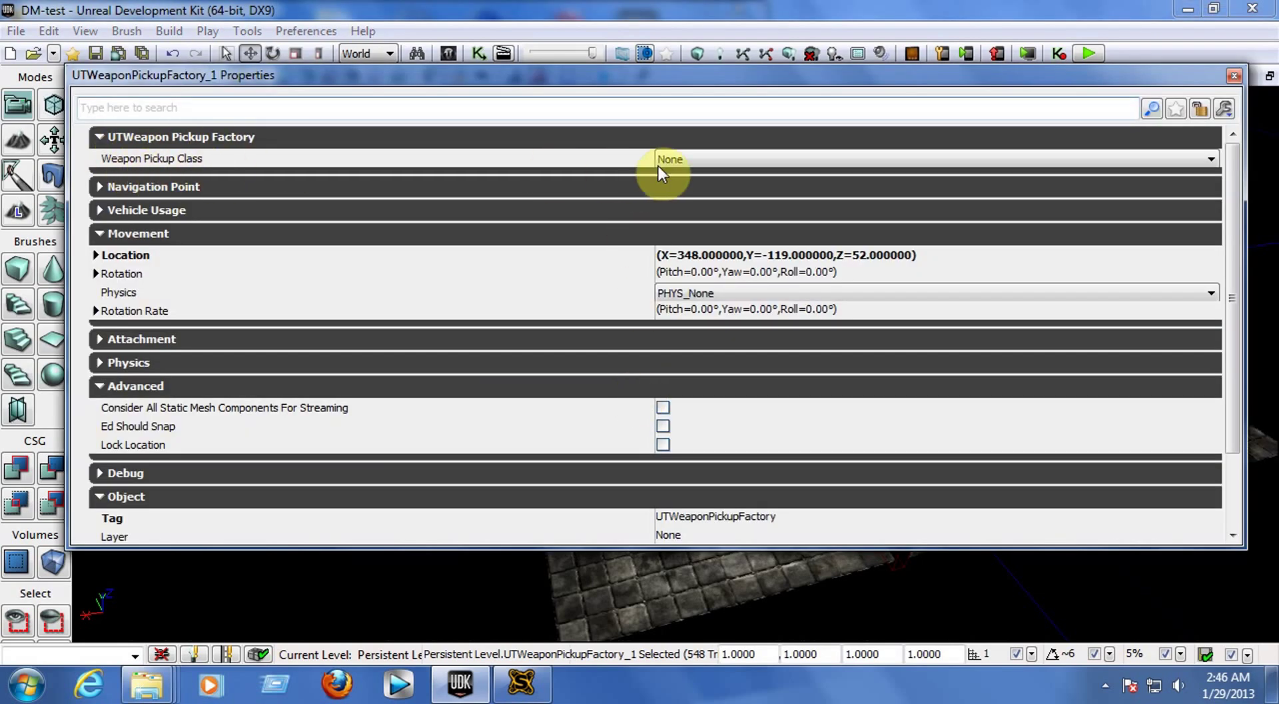
left_click(706, 159)
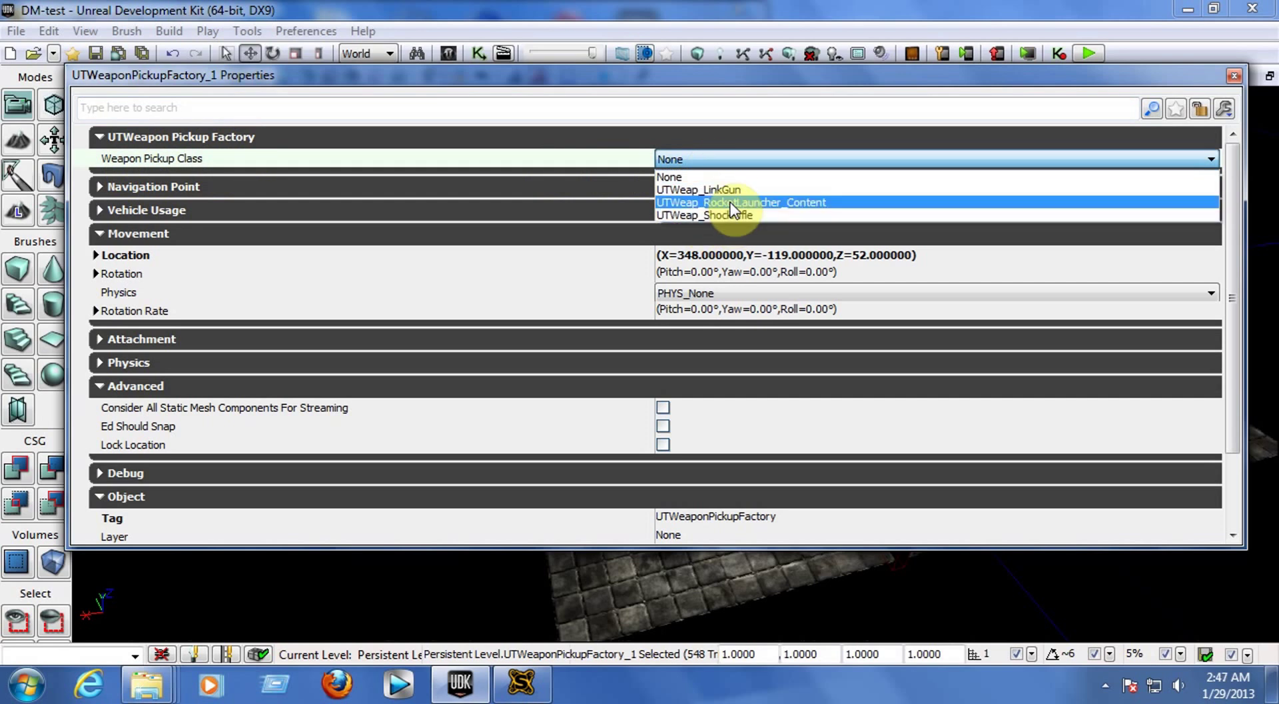
left_click(730, 202)
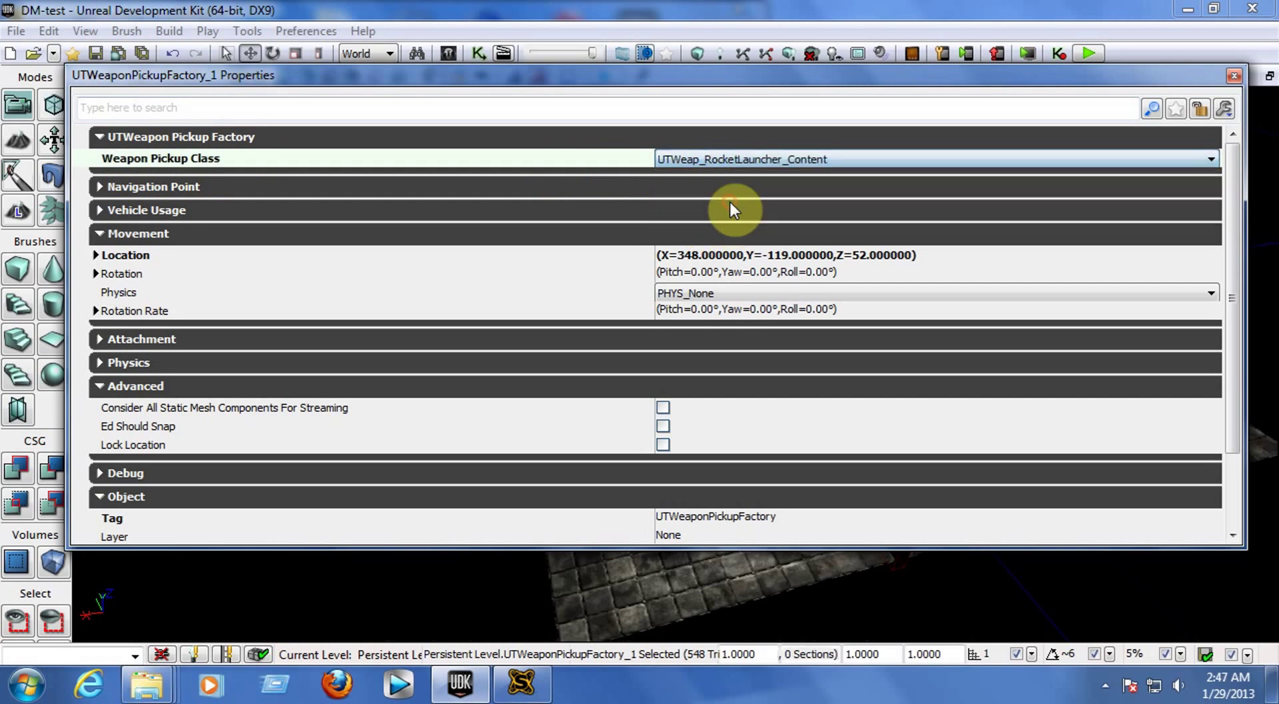
left_click(1234, 76)
- Add a PathNode near the far edge of the floor, on the other side of the wall from the weapon pickup
left_click_drag(723, 366, 729, 257)
right_click_drag(729, 257, 941, 280)
key("s")
key("w")
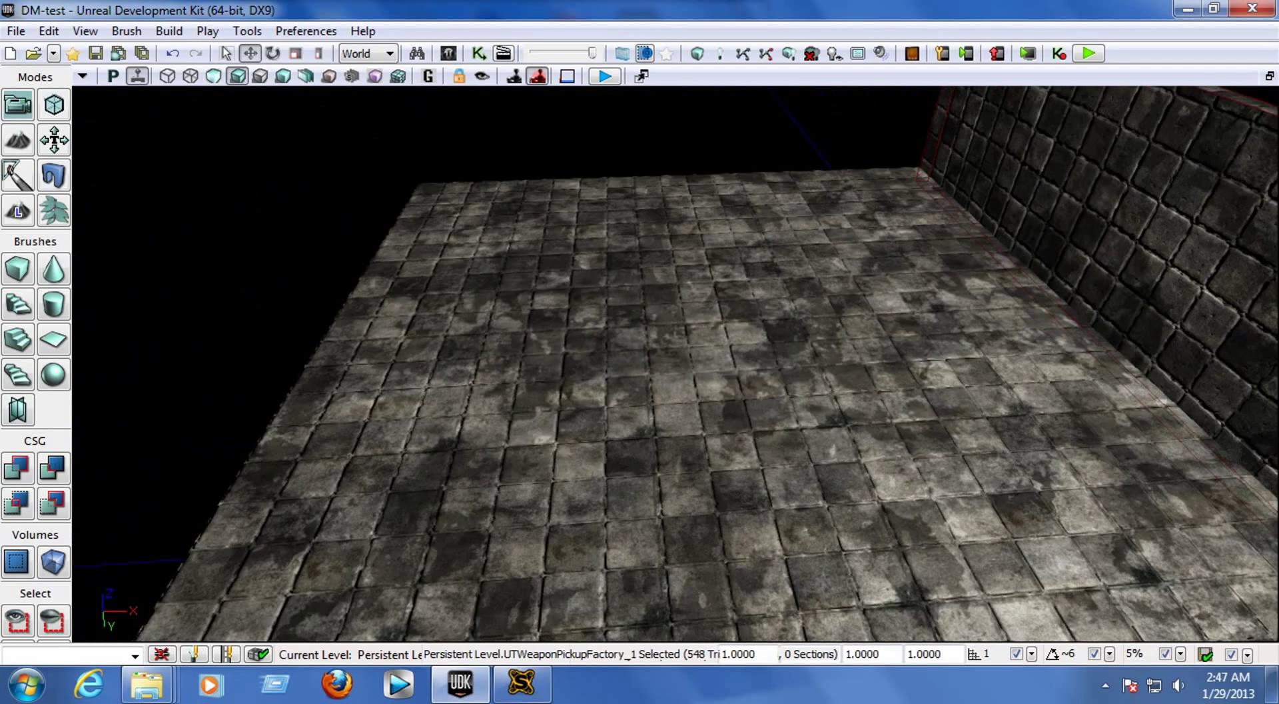
key("s")
right_click_drag(666, 326, 643, 310)
key("d")
right_click(630, 259)
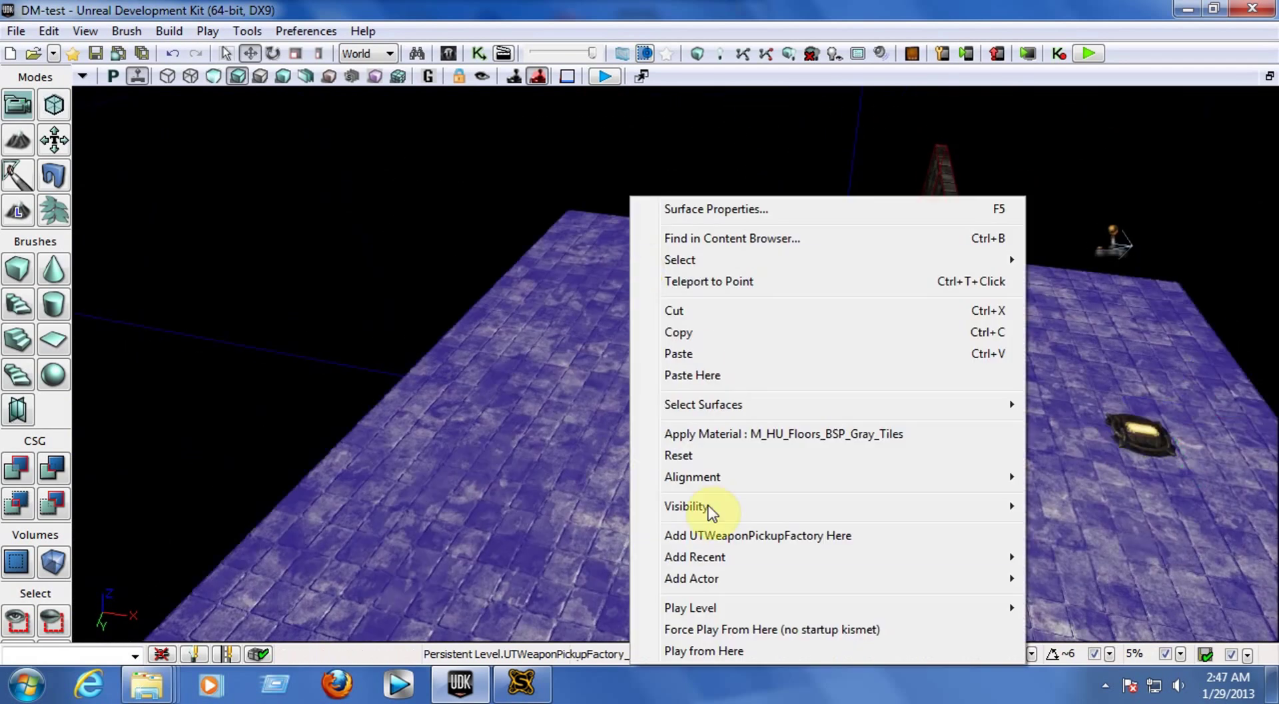
mouse_move(703, 585)
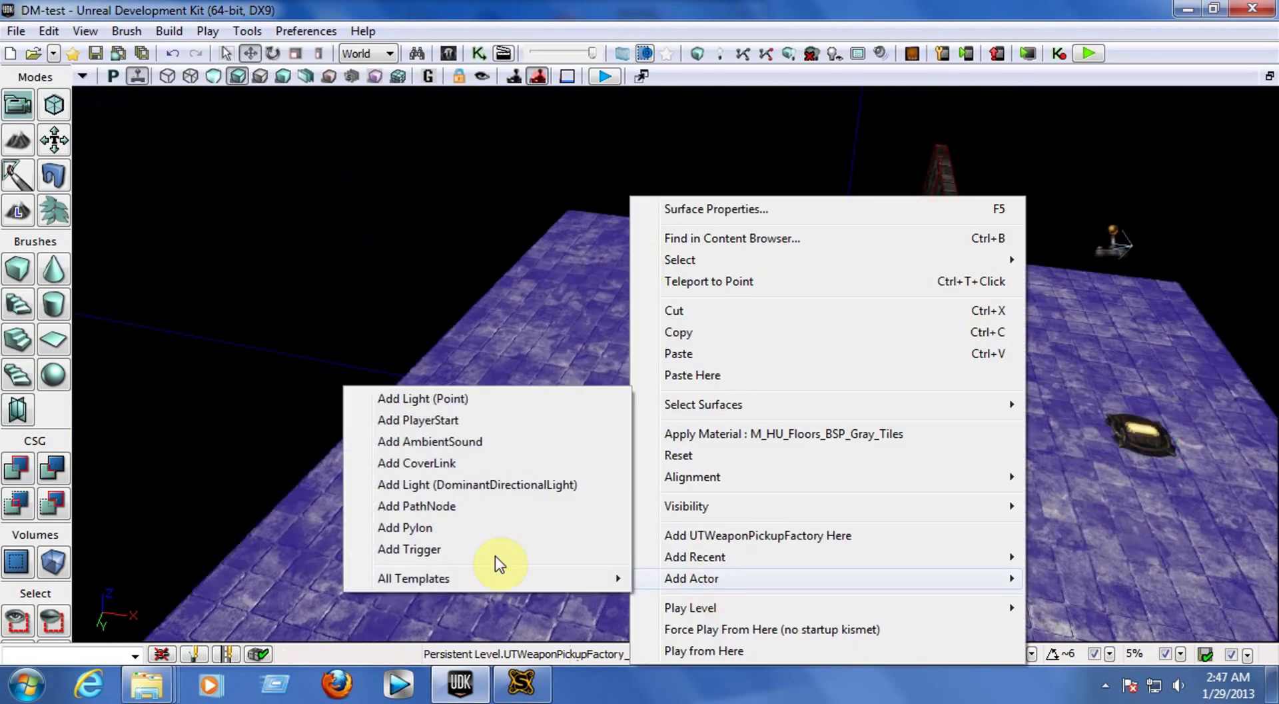
left_click(434, 506)
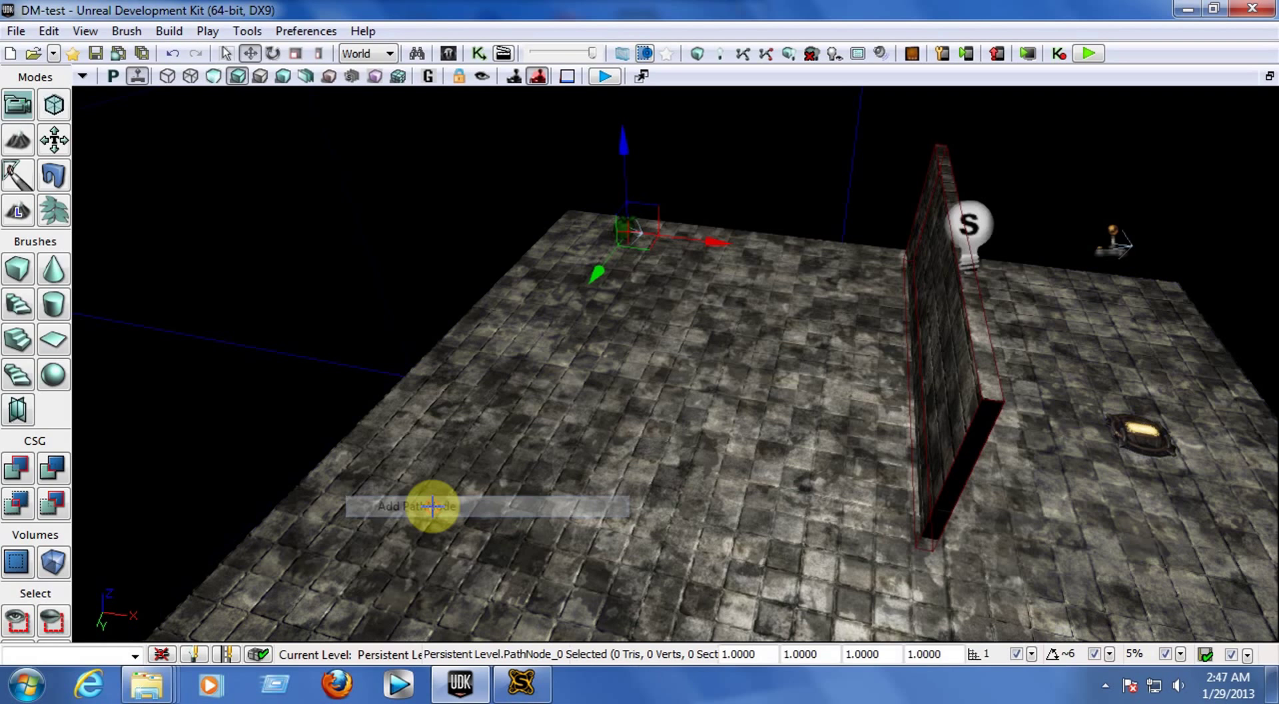
left_click_drag(579, 368, 597, 426)
right_click_drag(576, 368, 74, 369)
left_click_drag(575, 368, 577, 369)
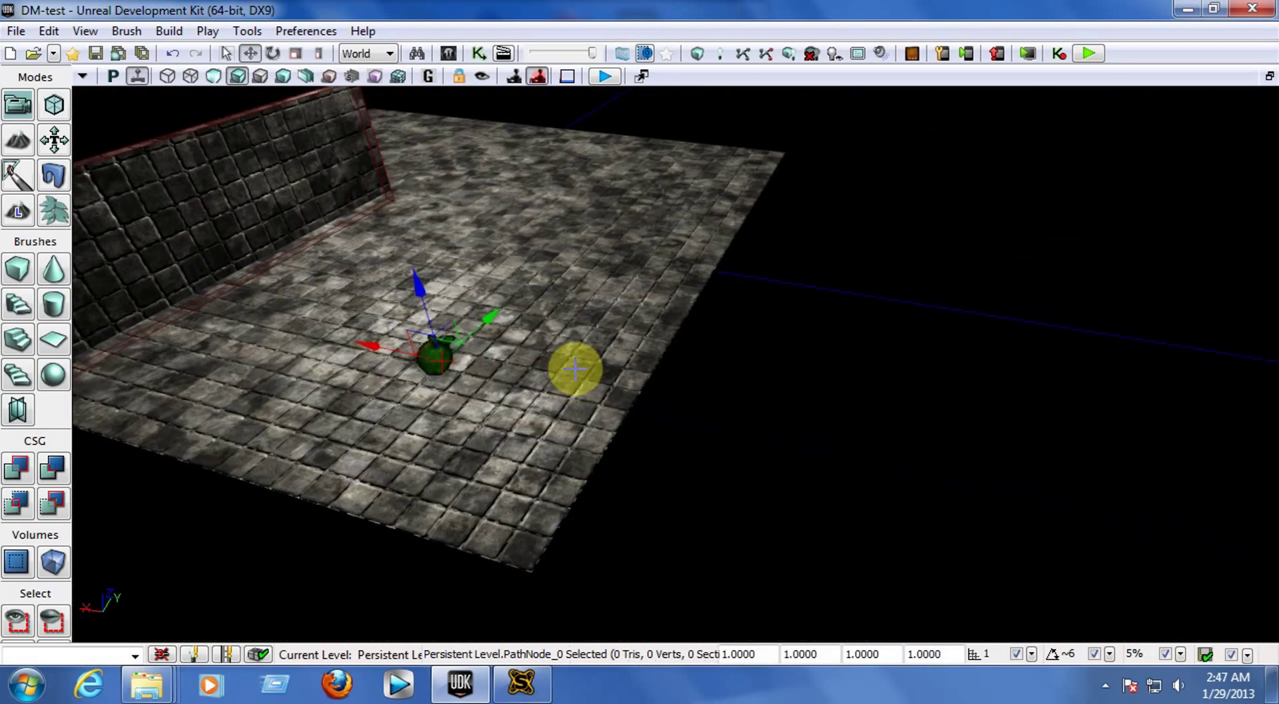
right_click_drag(548, 353, 400, 290)
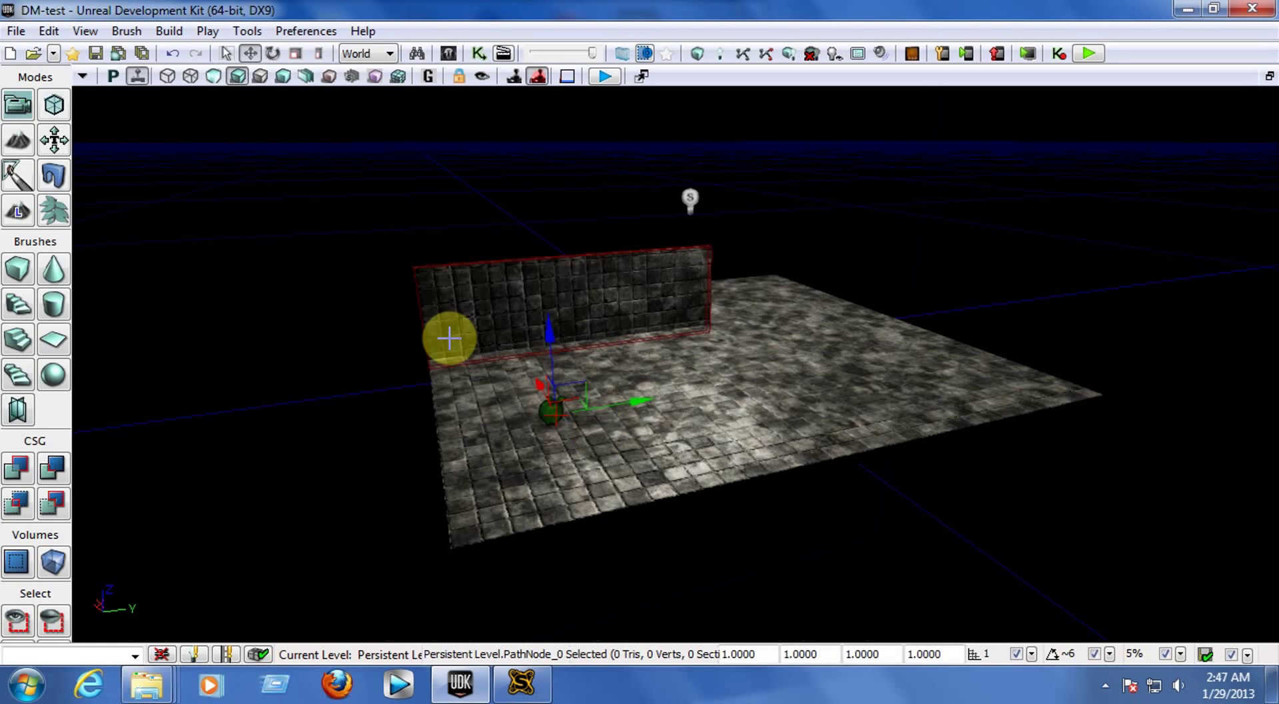
- Open UnrealKismet and add an Actor Factory action to the empty main sequence
left_click(82, 29)
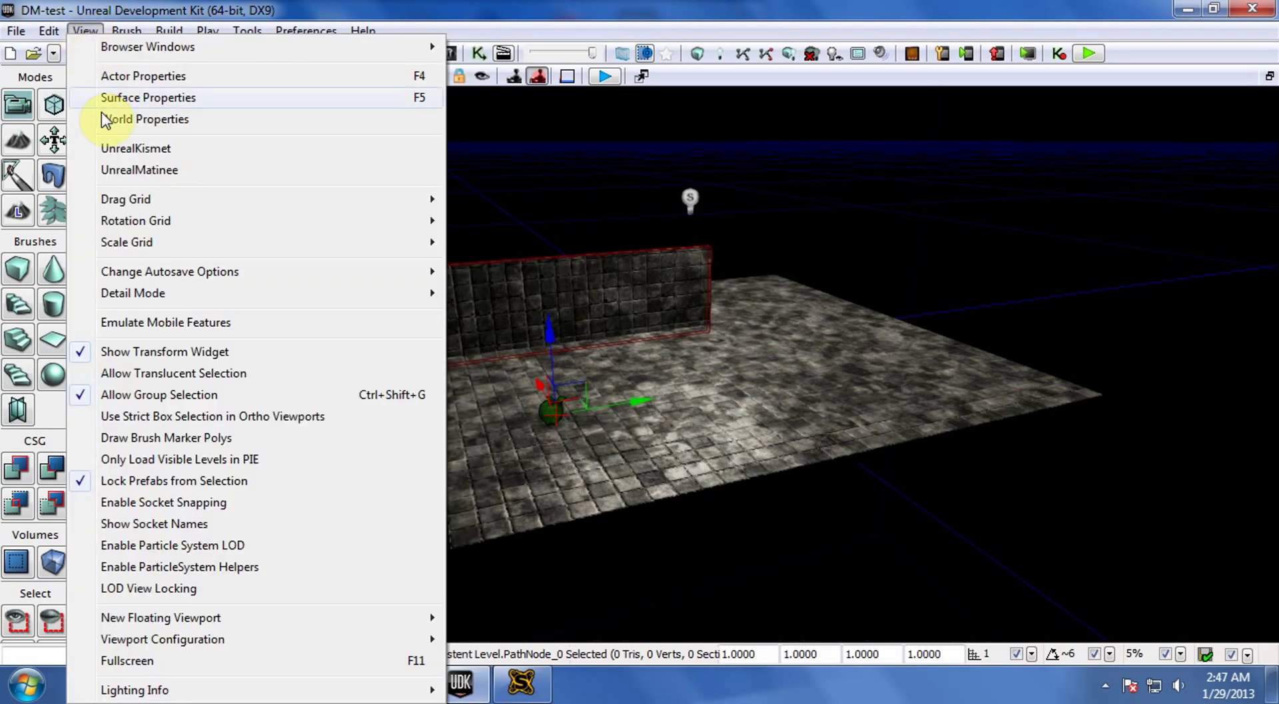
left_click(163, 147)
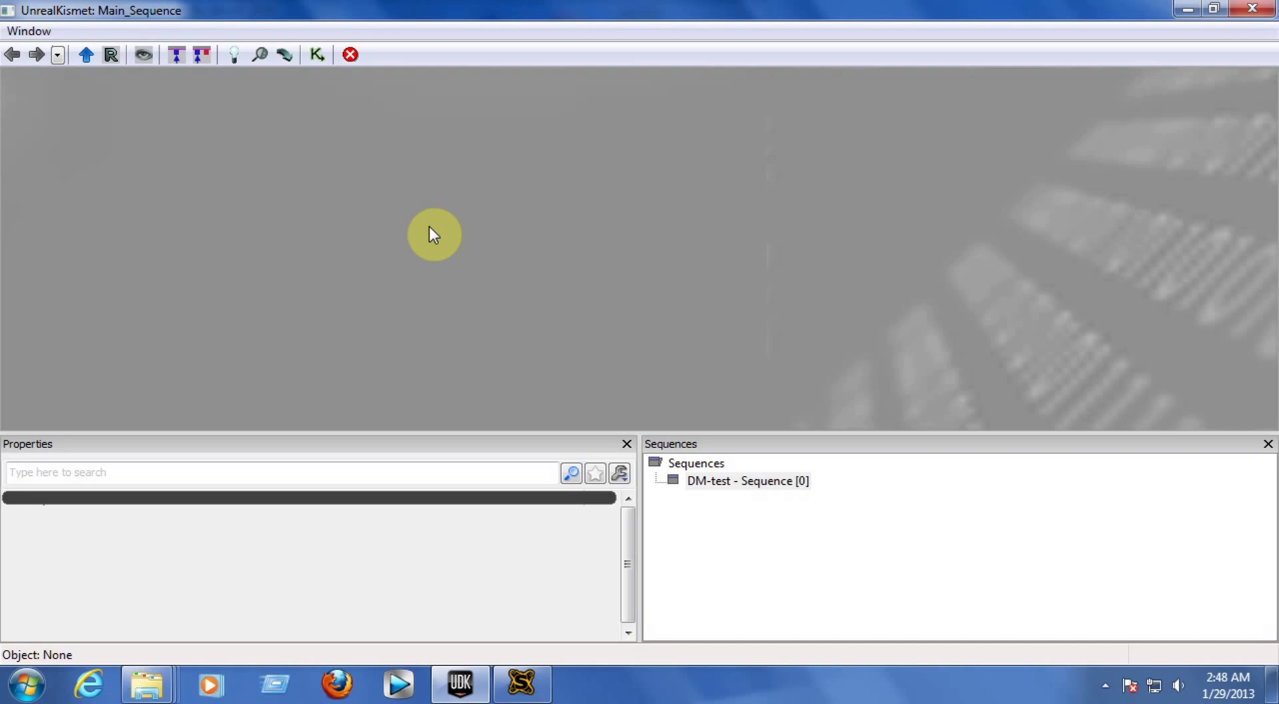
right_click(486, 126)
mouse_move(599, 112)
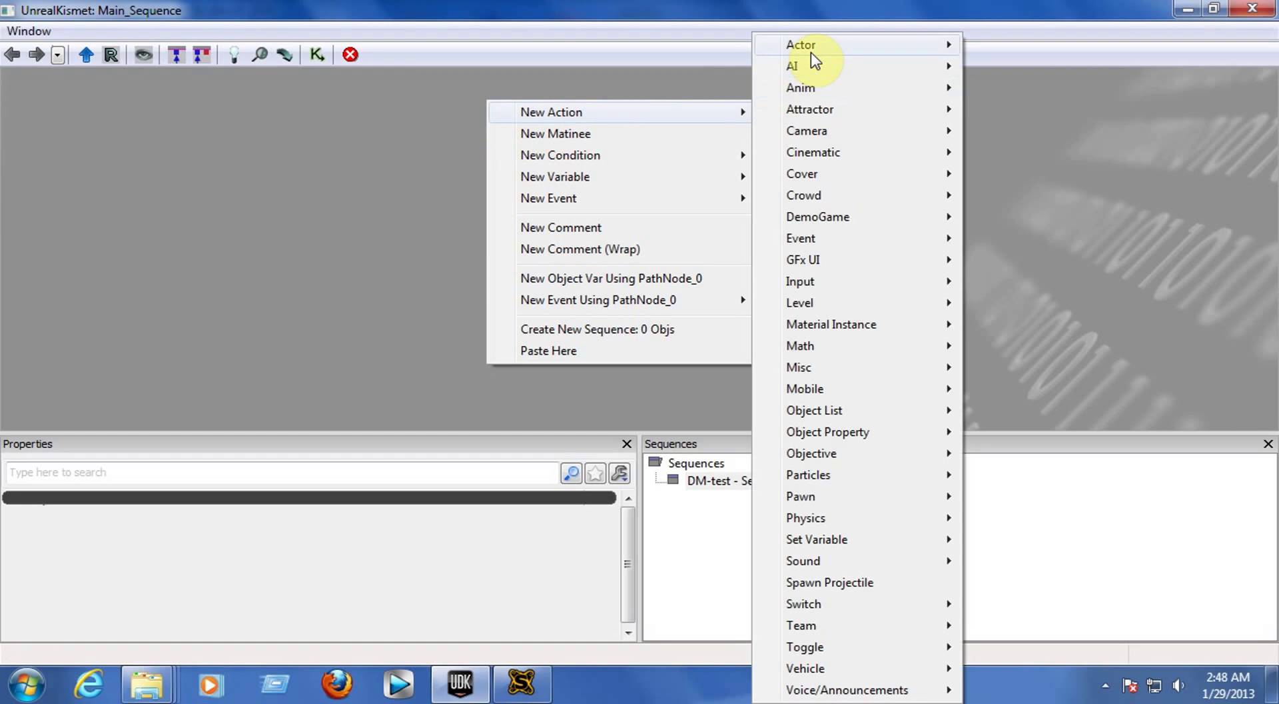
mouse_move(810, 52)
left_click(987, 46)
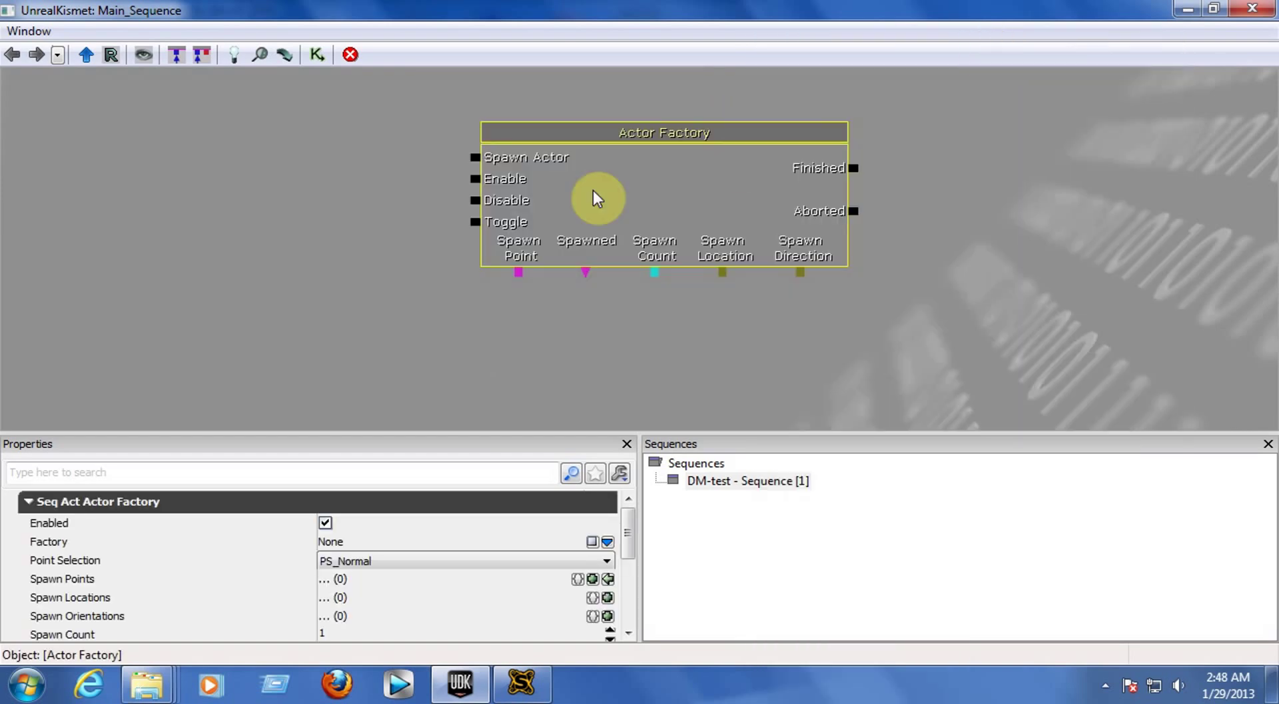
- Add a Level Loaded event beside the Actor Factory and an object variable using PathNode_0 below it
right_click(299, 148)
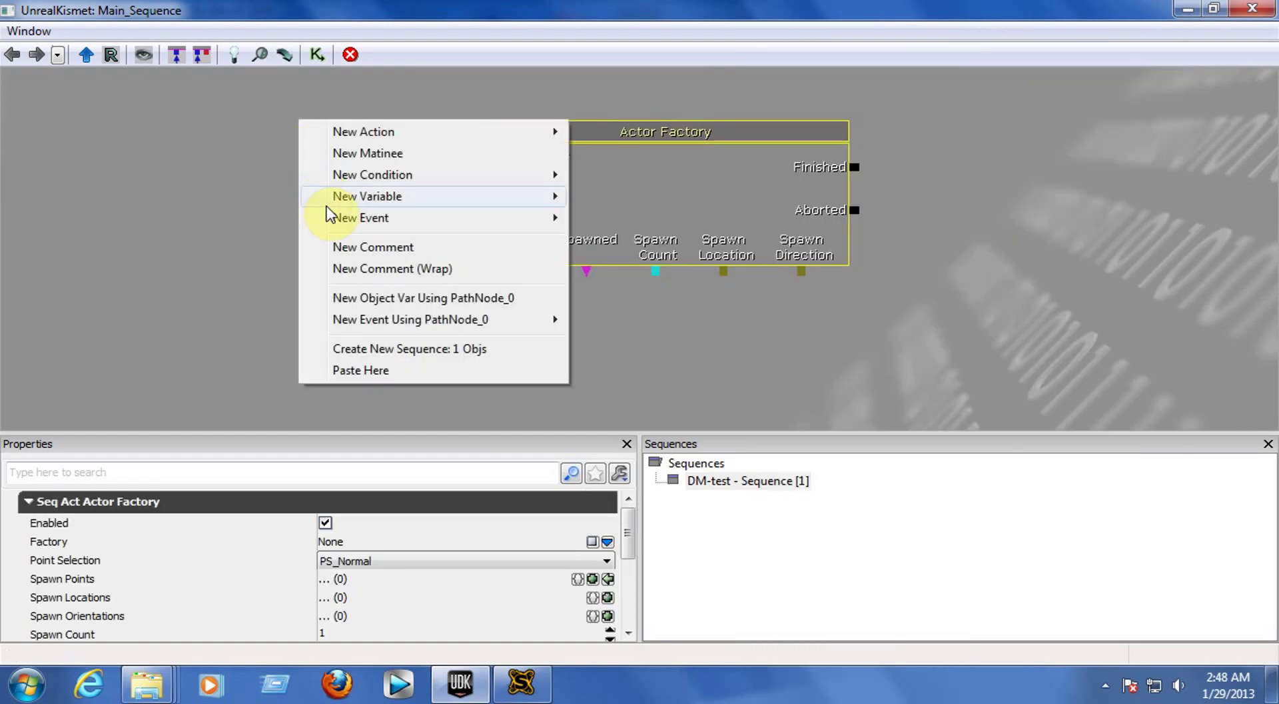
mouse_move(334, 217)
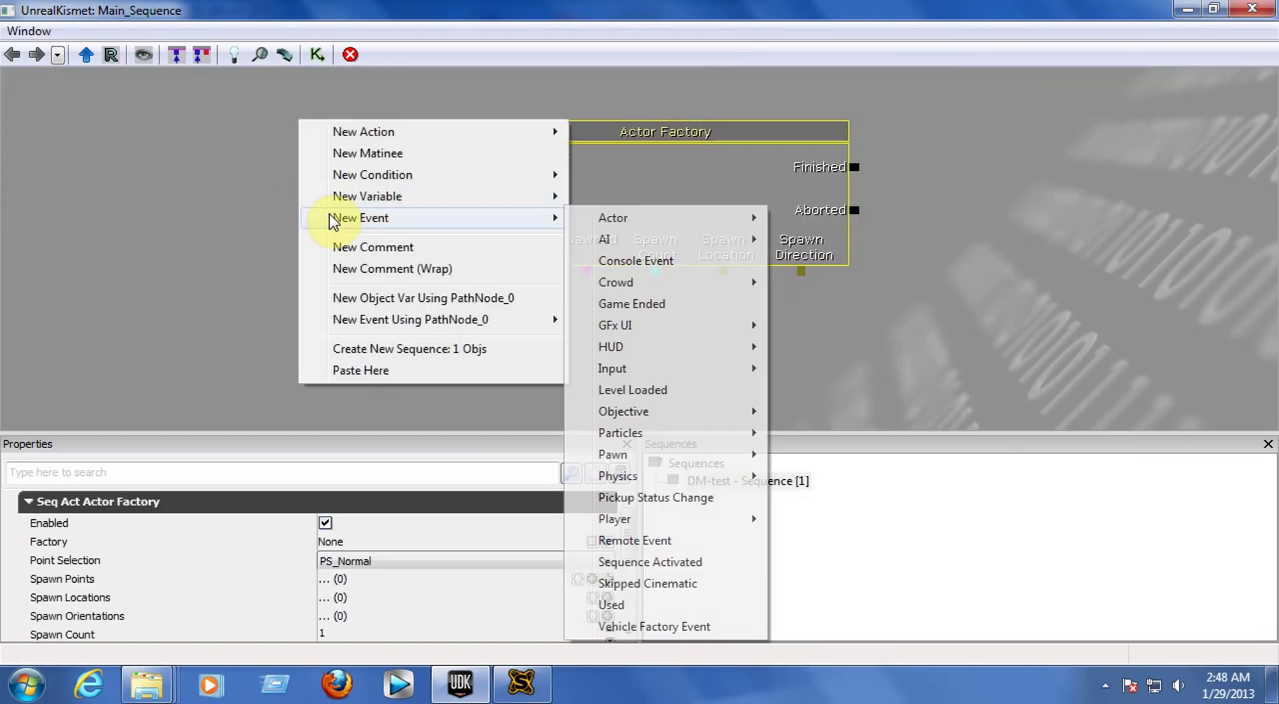
left_click(660, 390)
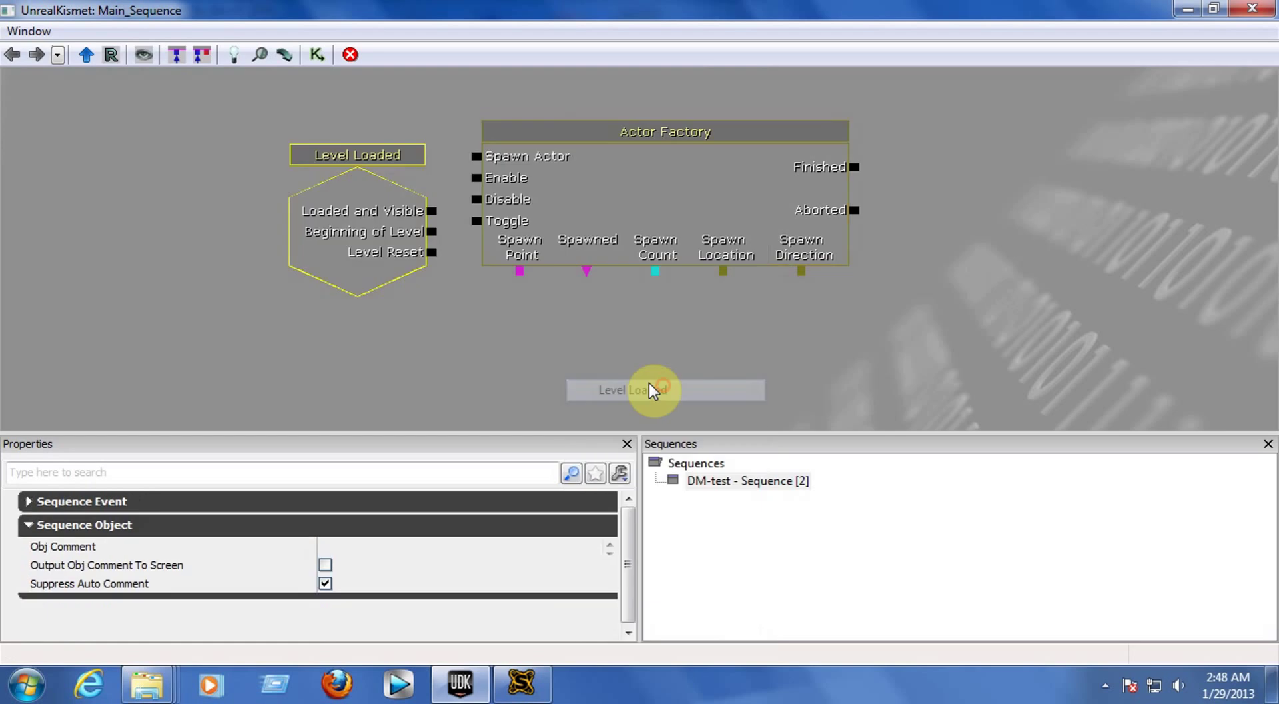
right_click(482, 332)
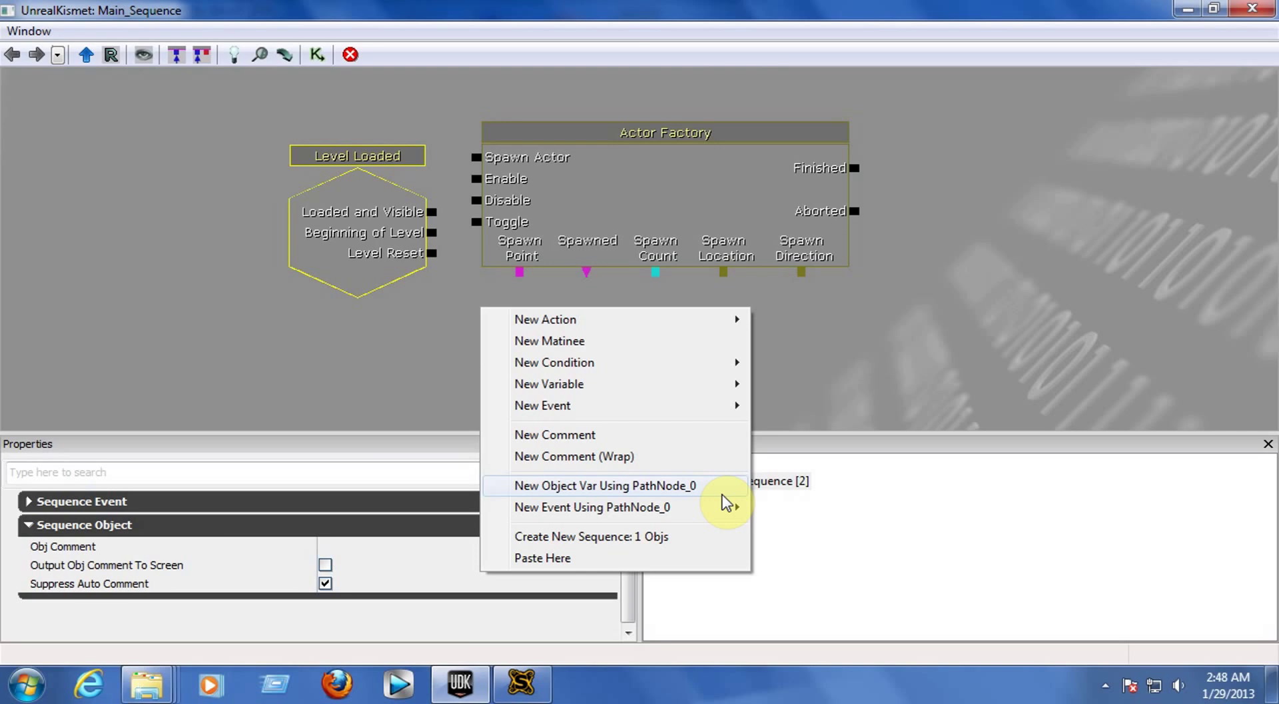
left_click(682, 493)
left_click(610, 372)
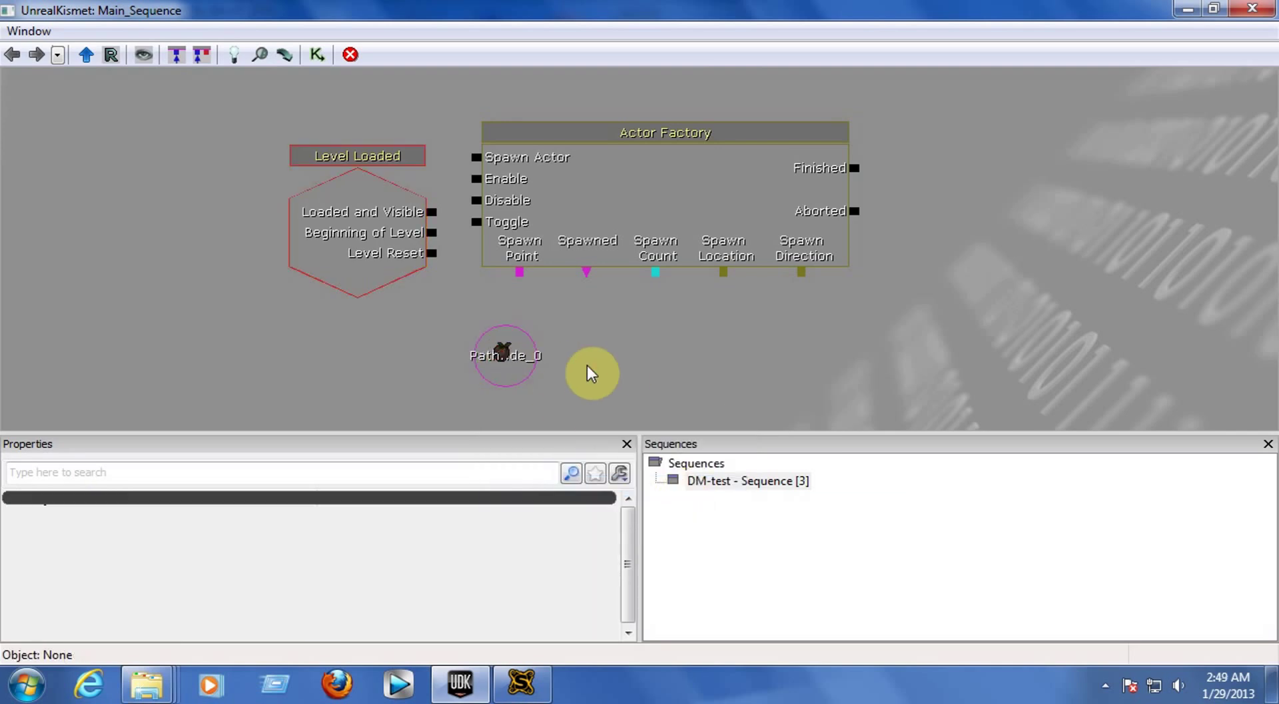
- Move the Level Loaded event farther away from the Actor Factory in the Kismet graph
left_click(509, 360)
left_click_drag(494, 353, 420, 355)
left_click(530, 342)
left_click(497, 193)
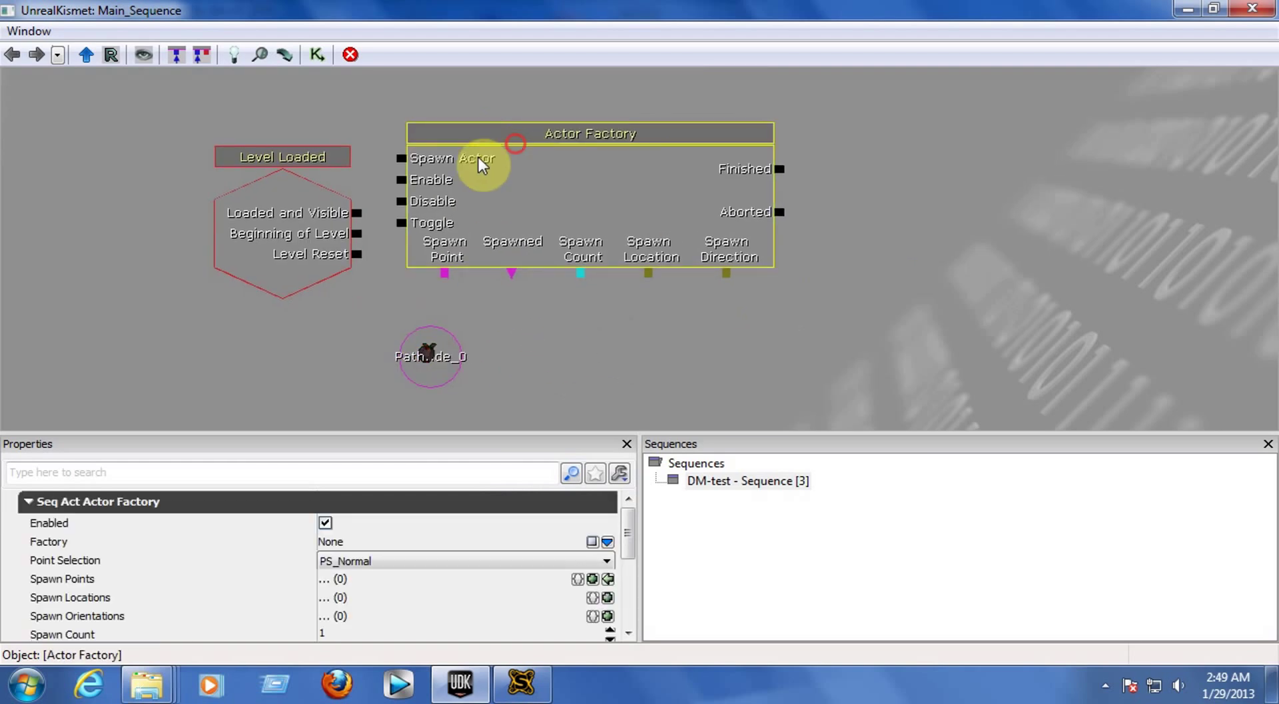
left_click(266, 200)
left_click(466, 340)
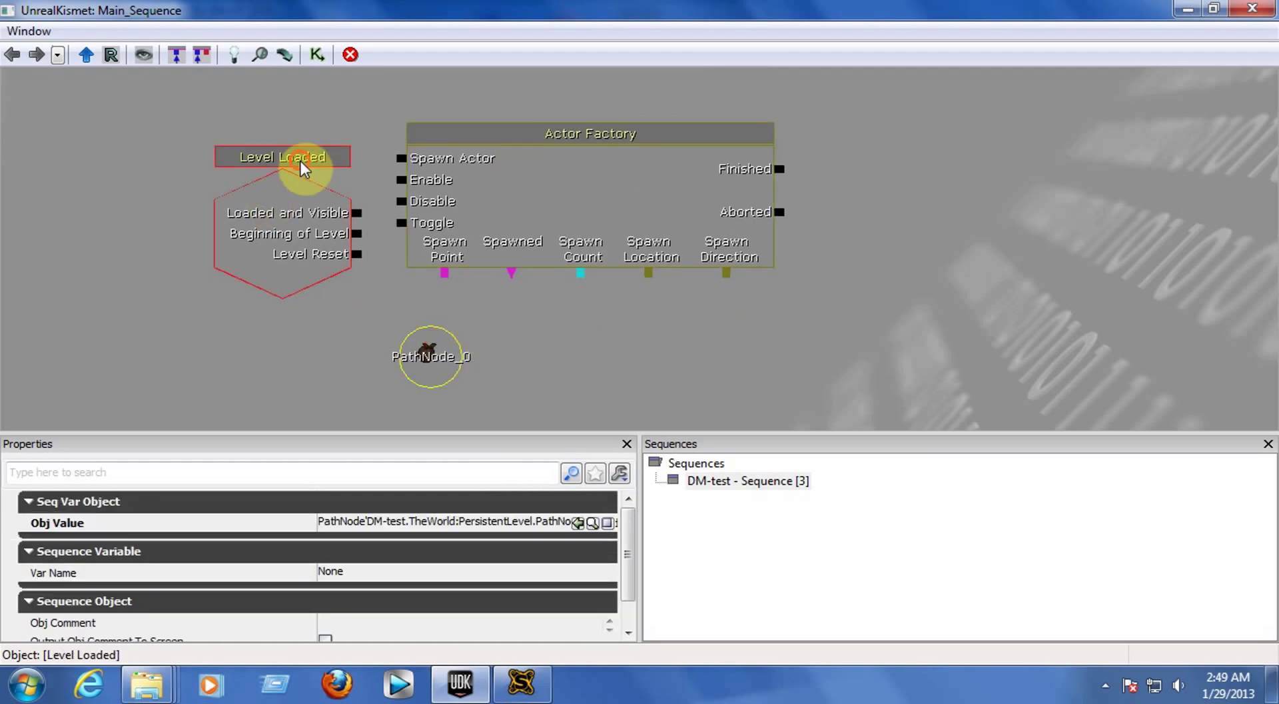
left_click(287, 193)
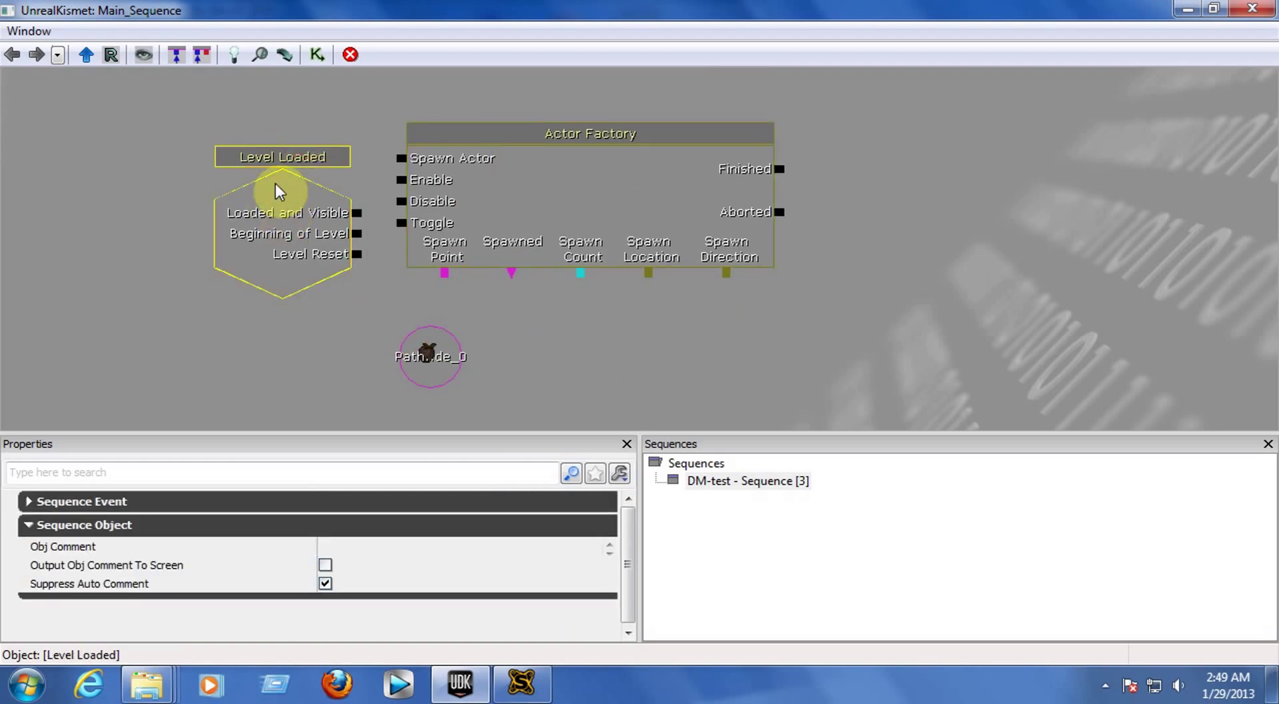
left_click_drag(294, 149, 240, 191, "ctrl")
left_click(428, 419)
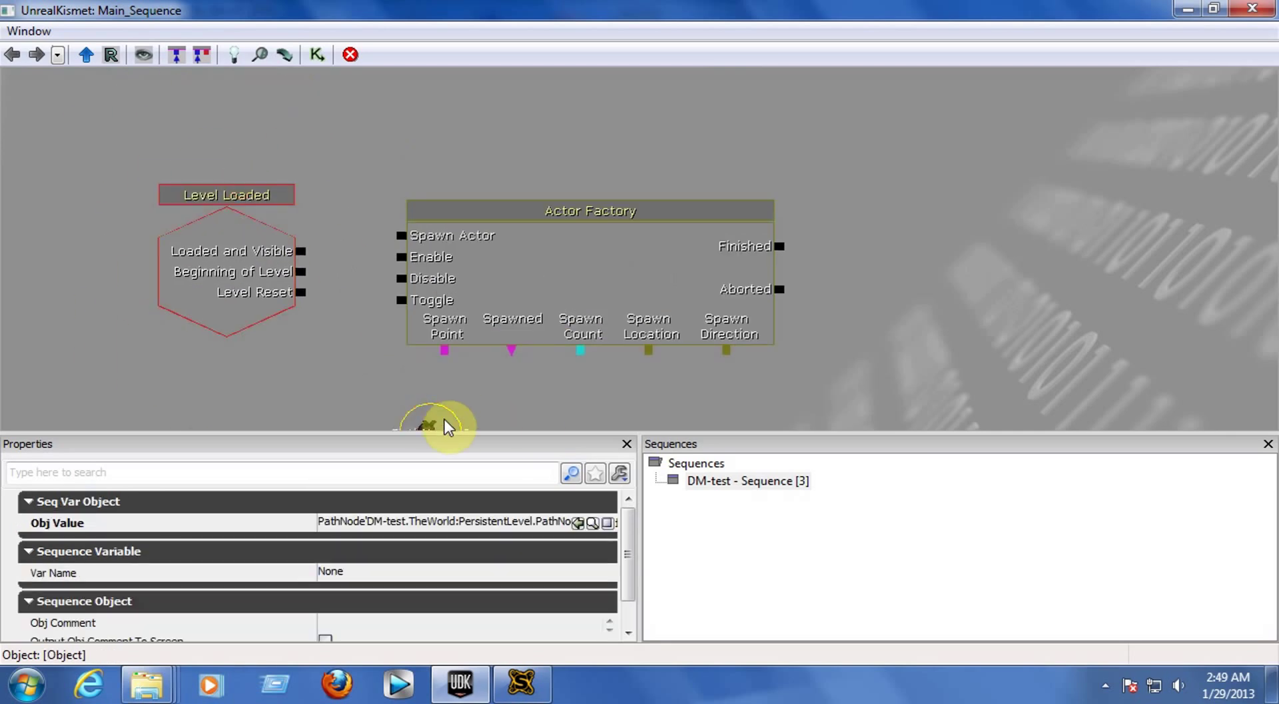
- Link the Actor Factory's Spawn Point to the PathNode_0 variable, and Level Loaded's Loaded and Visible output to its Spawn Actor input
left_click_drag(446, 421, 377, 384, "ctrl")
left_click_drag(445, 344, 399, 388)
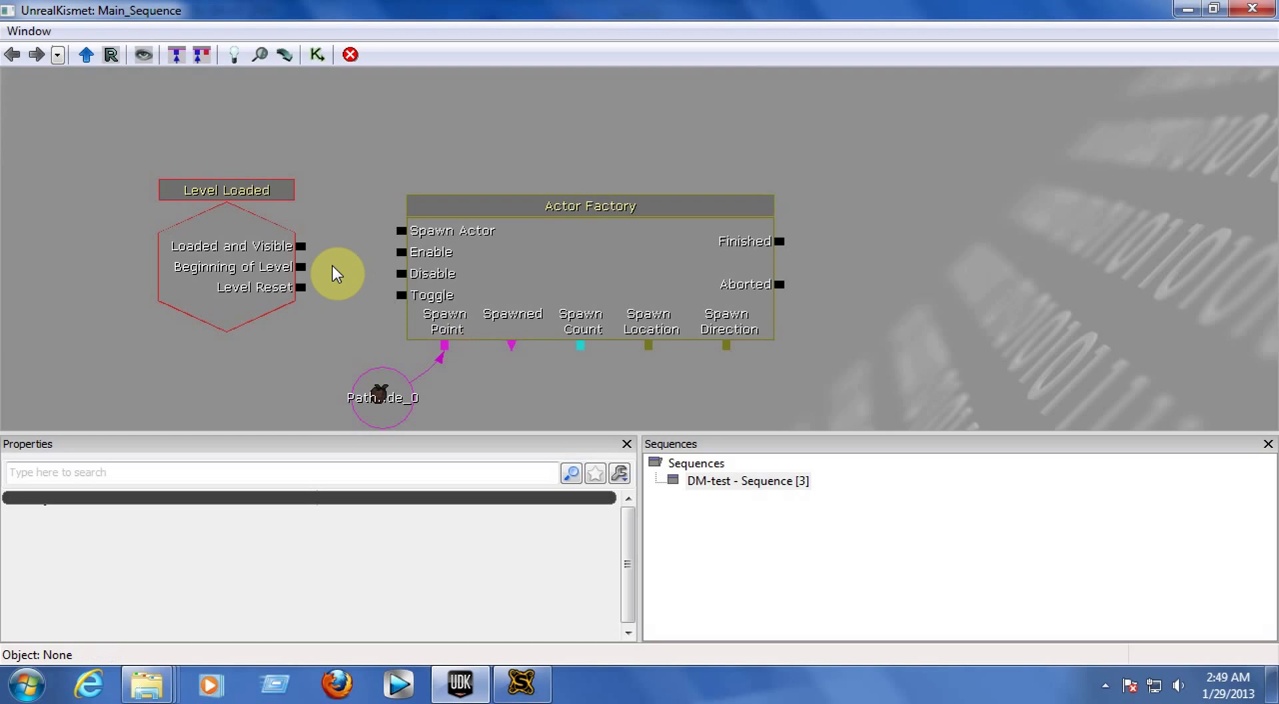
left_click_drag(301, 247, 402, 233)
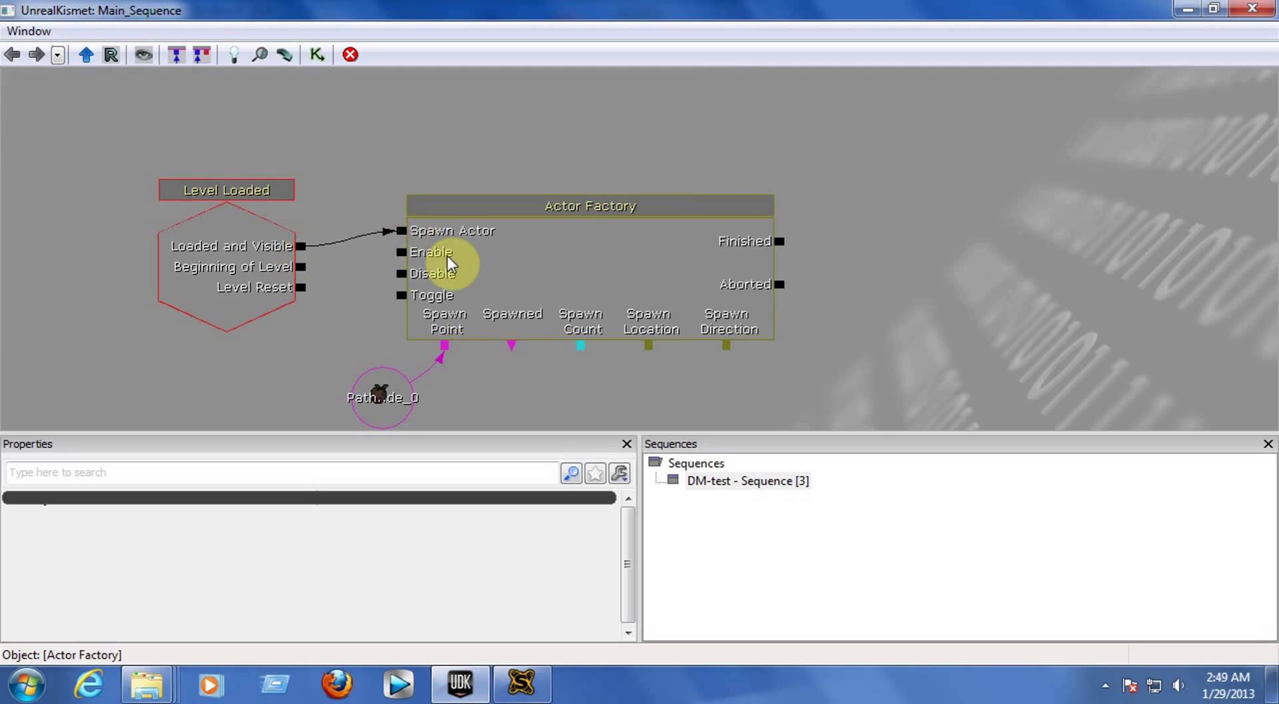
left_click(234, 195)
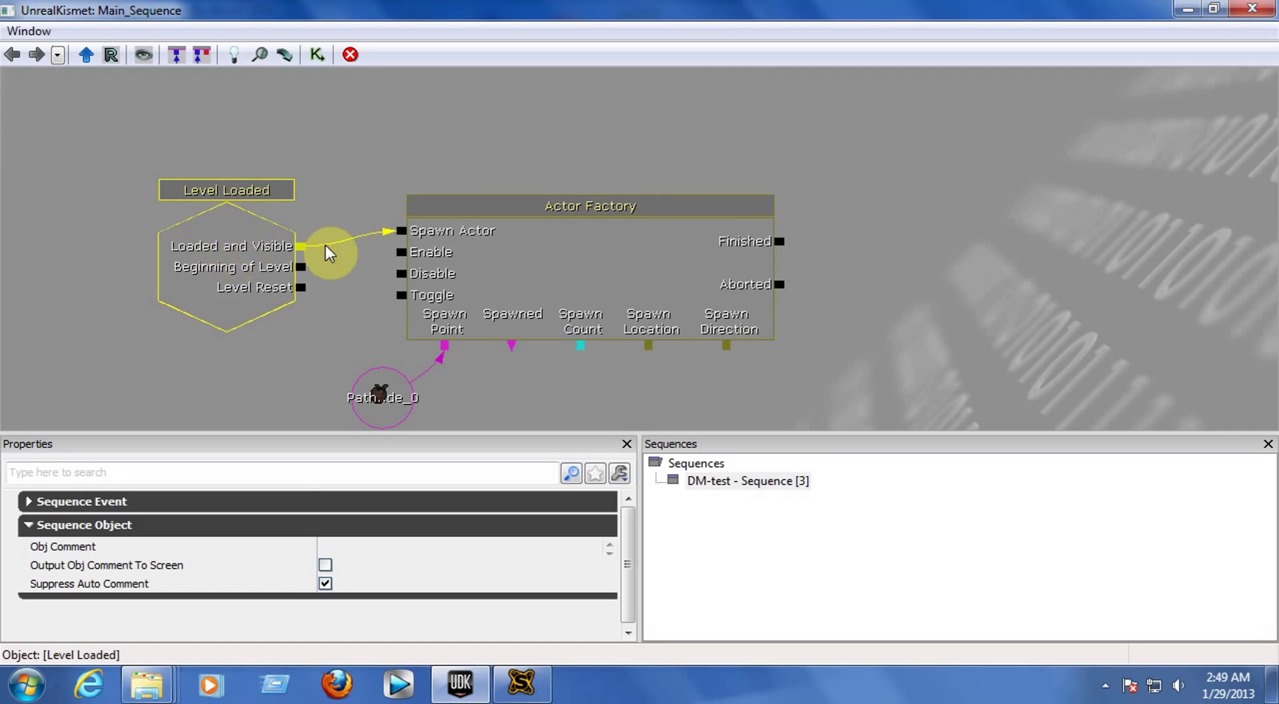
- Set the Actor Factory's factory type to UTActorFactoryAI
left_click(529, 207)
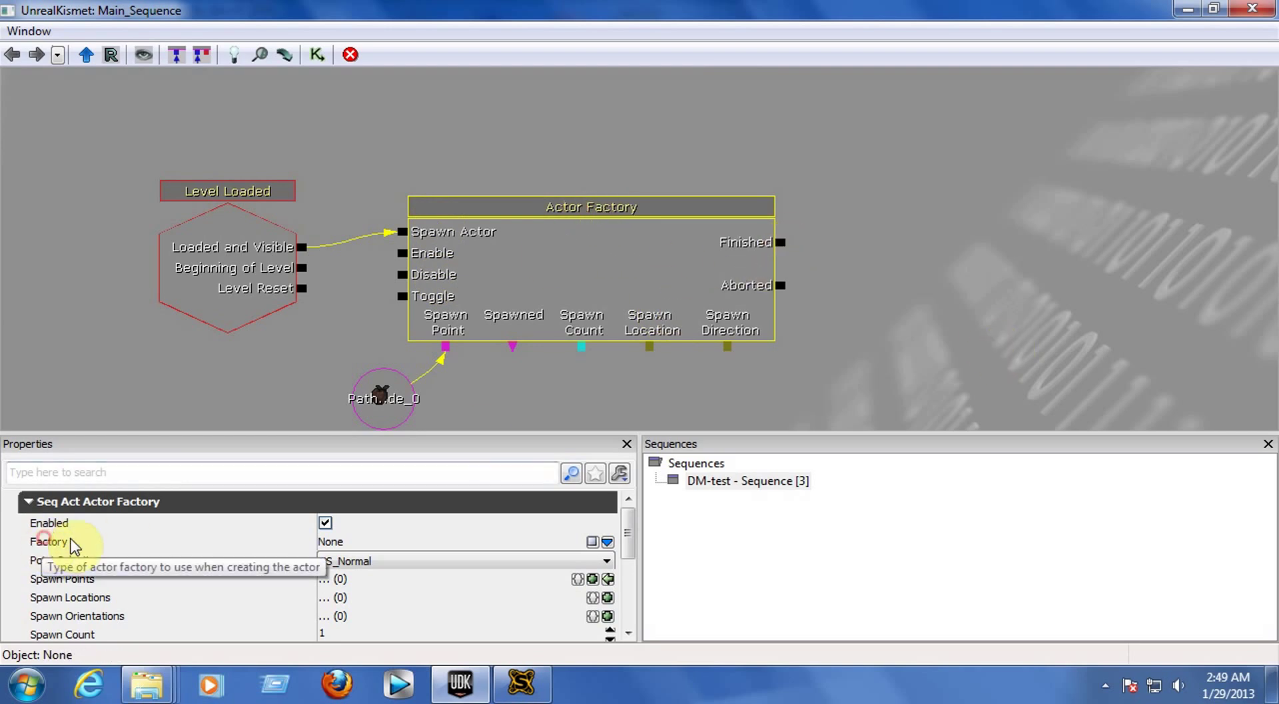
left_click(608, 542)
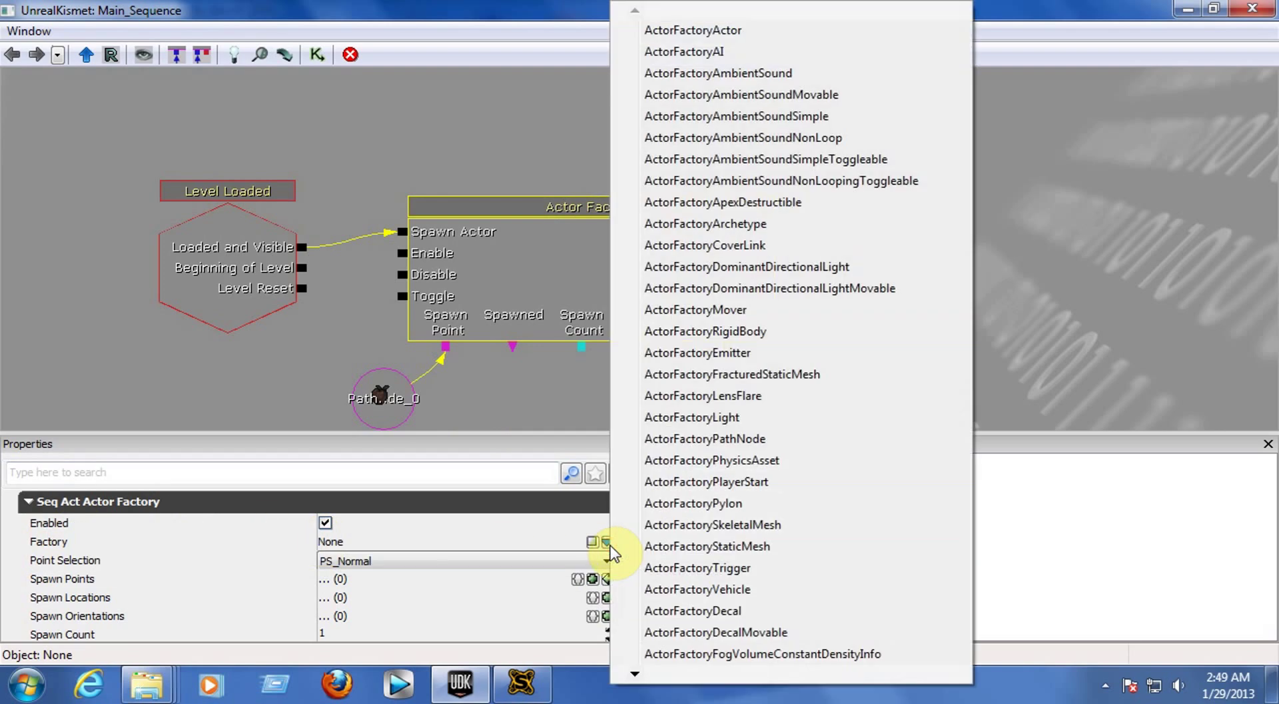
mouse_move(629, 674)
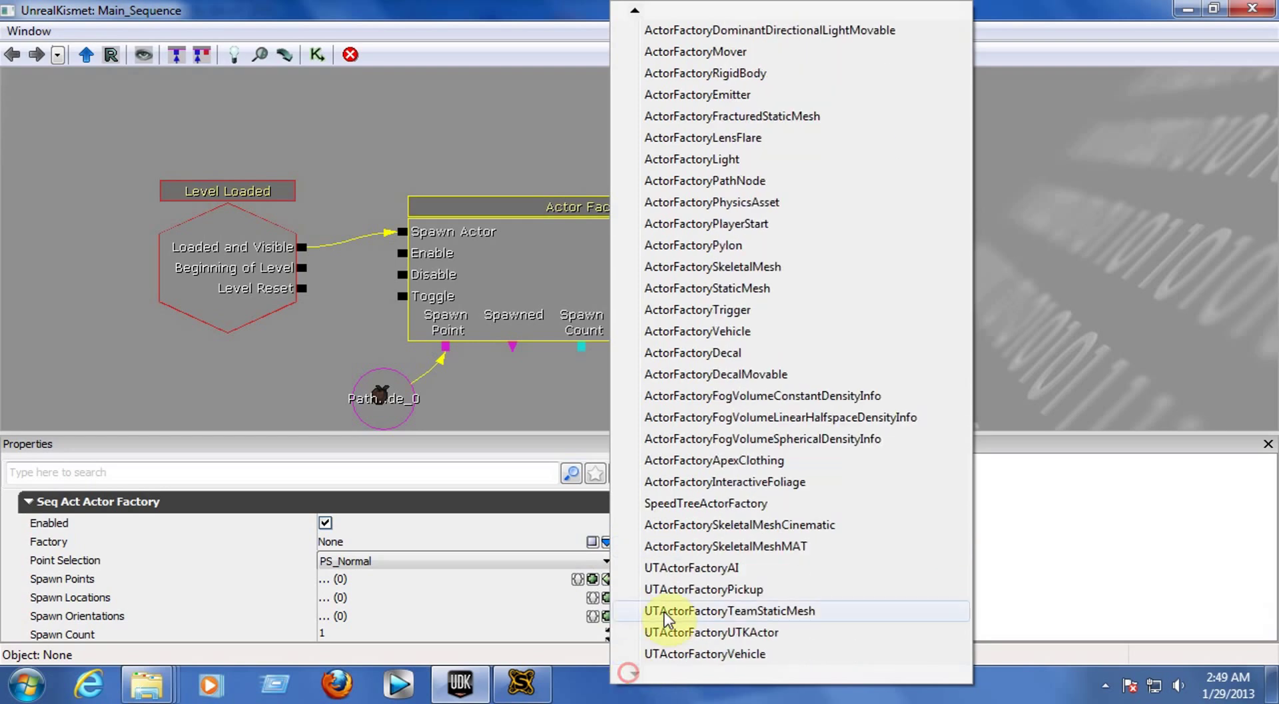
left_click(673, 571)
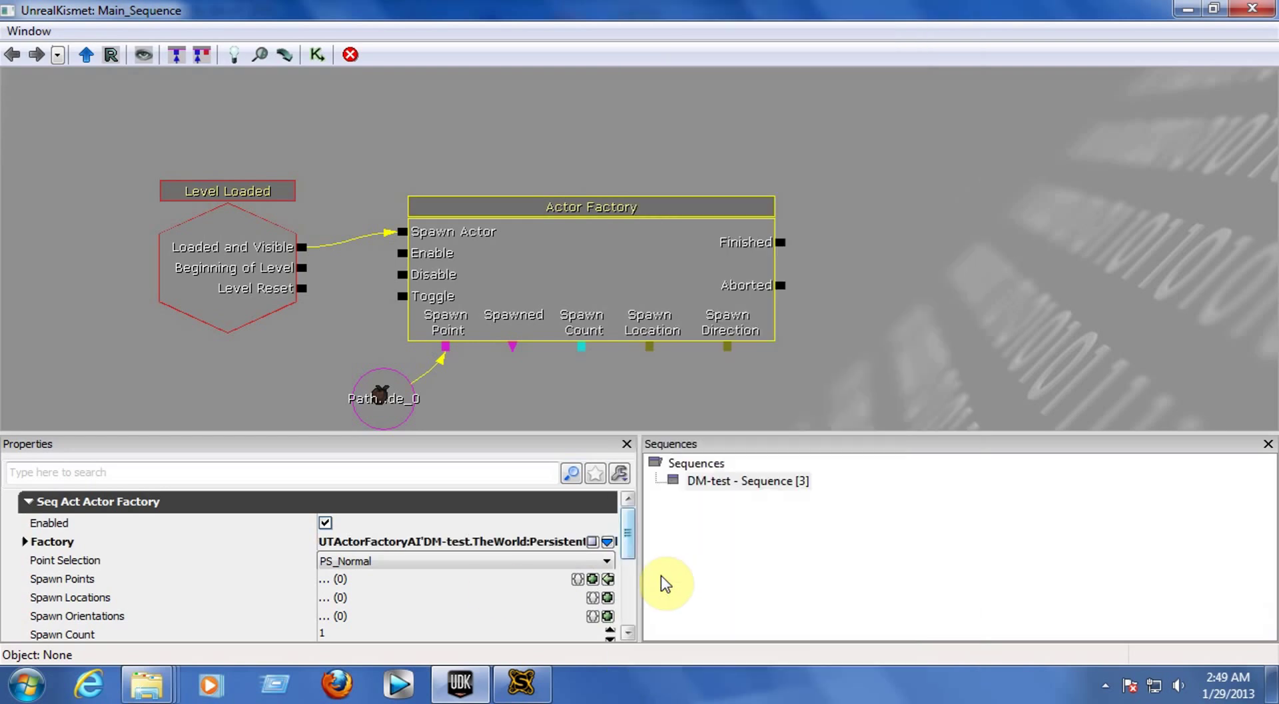
mouse_move(632, 534)
left_mouse_down()
mouse_move(633, 548)
mouse_move(633, 523)
left_mouse_up()
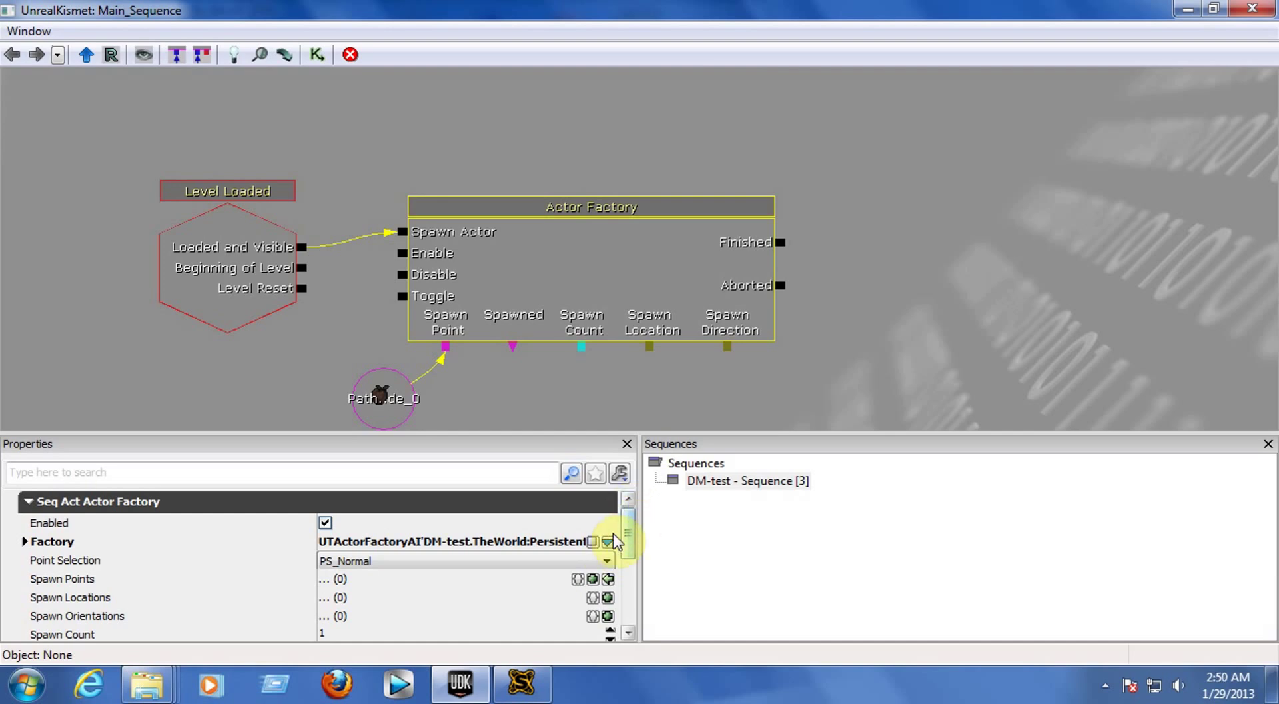
mouse_move(633, 545)
left_mouse_down()
mouse_move(646, 574)
mouse_move(654, 532)
left_mouse_up()
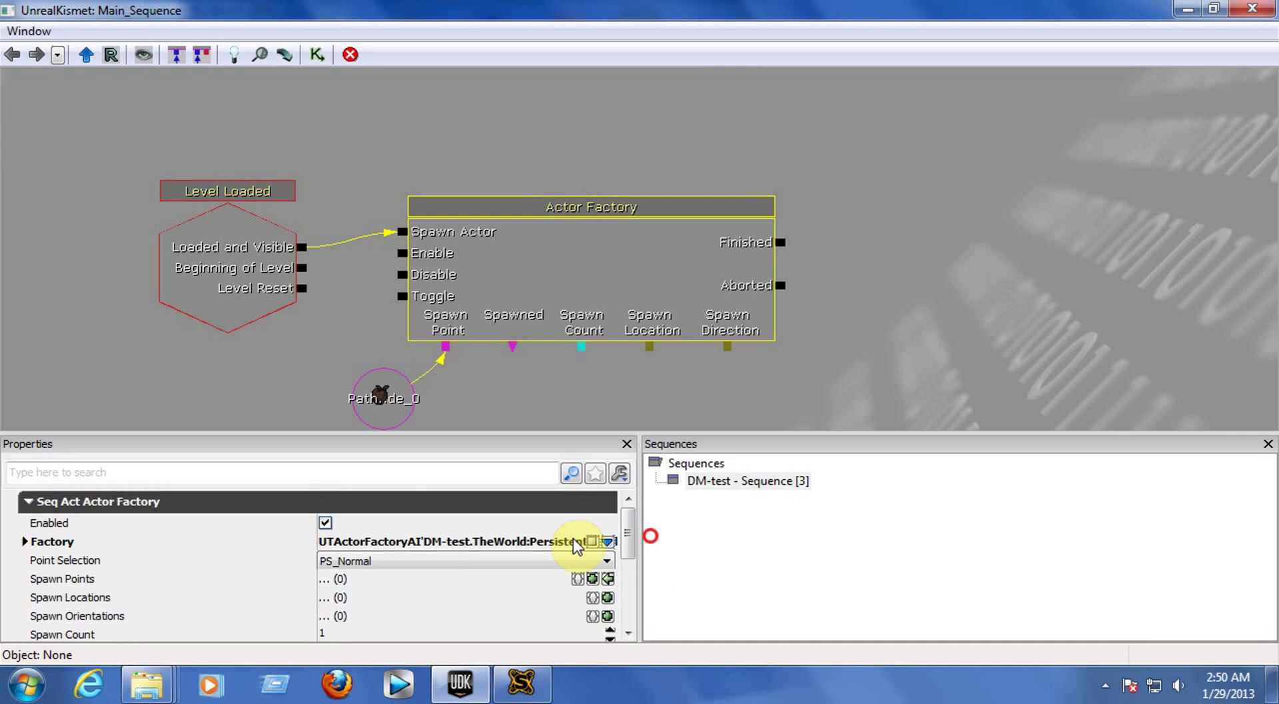
- Enable Force Deathmatch AI in the Actor Factory's factory settings and set the pawn class to UTPawn
left_click(22, 543)
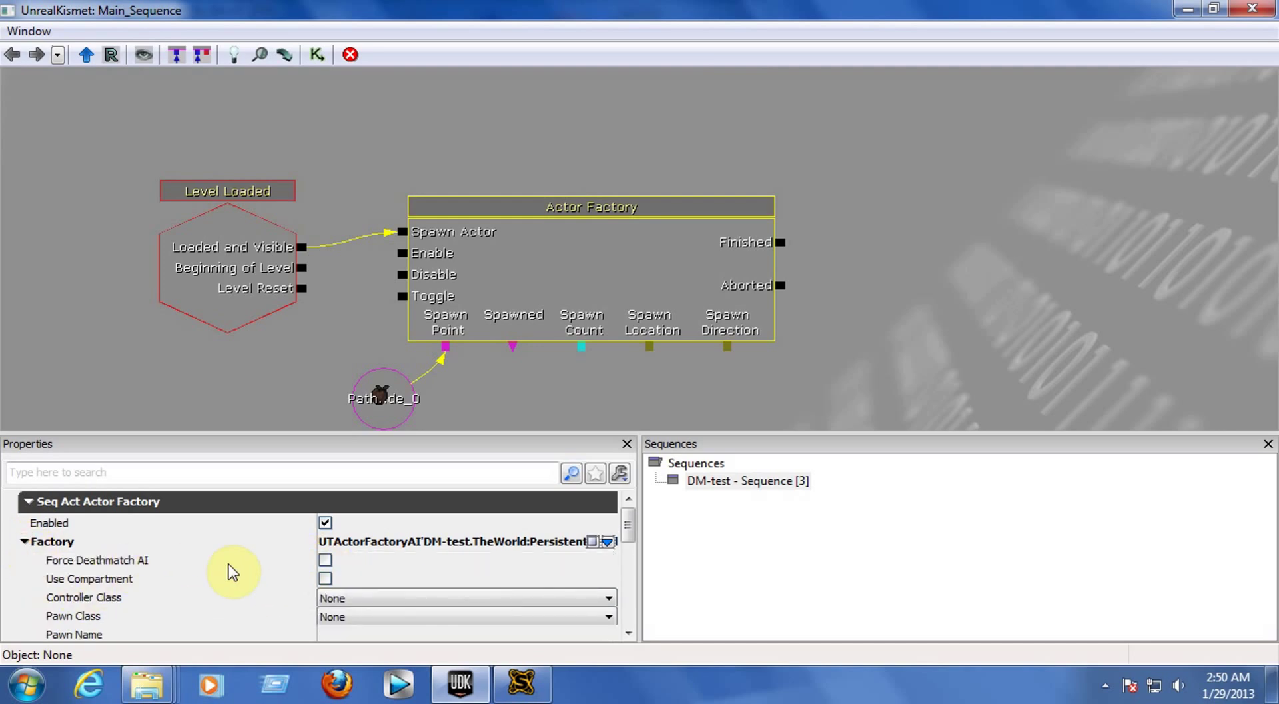
left_click(325, 559)
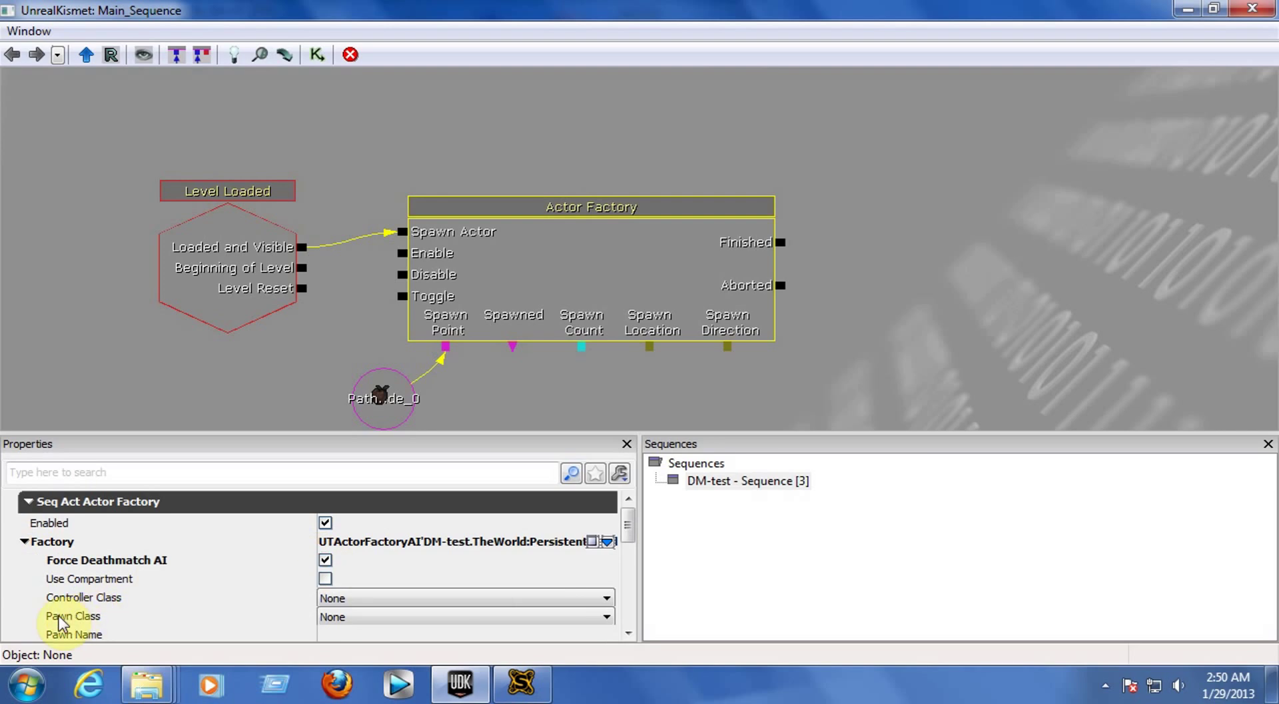
left_click(360, 617)
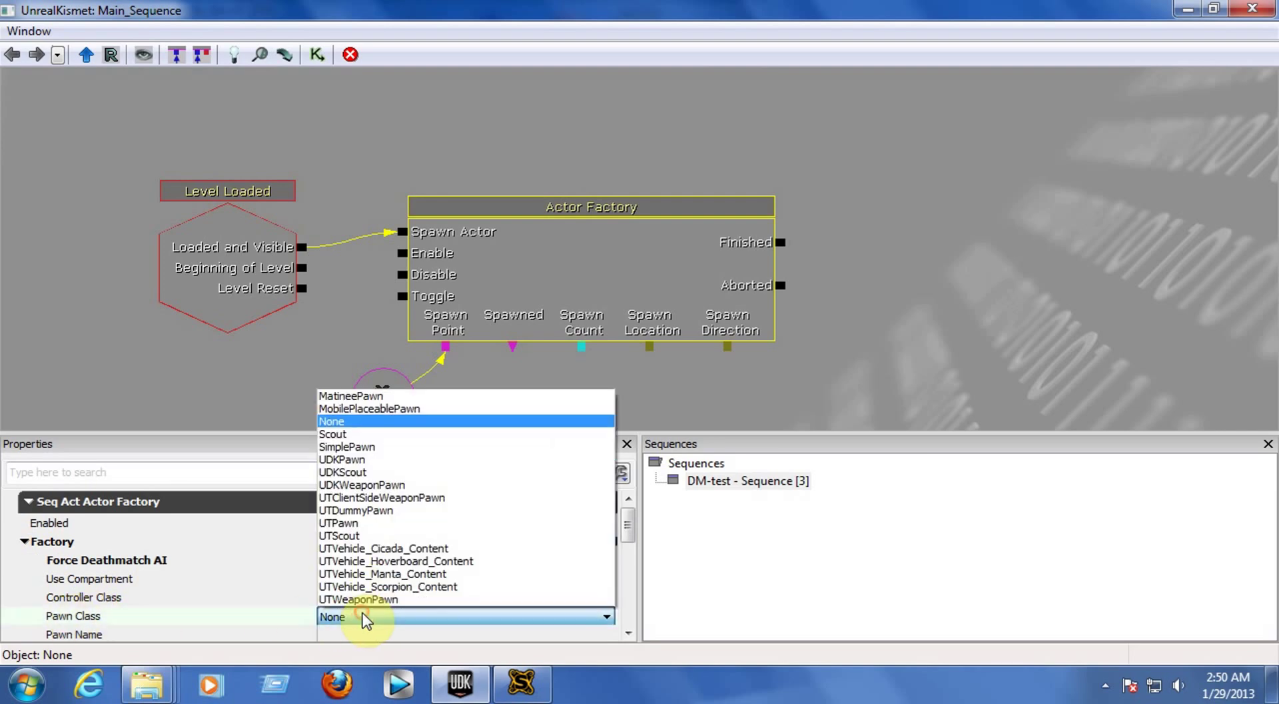
left_click(350, 523)
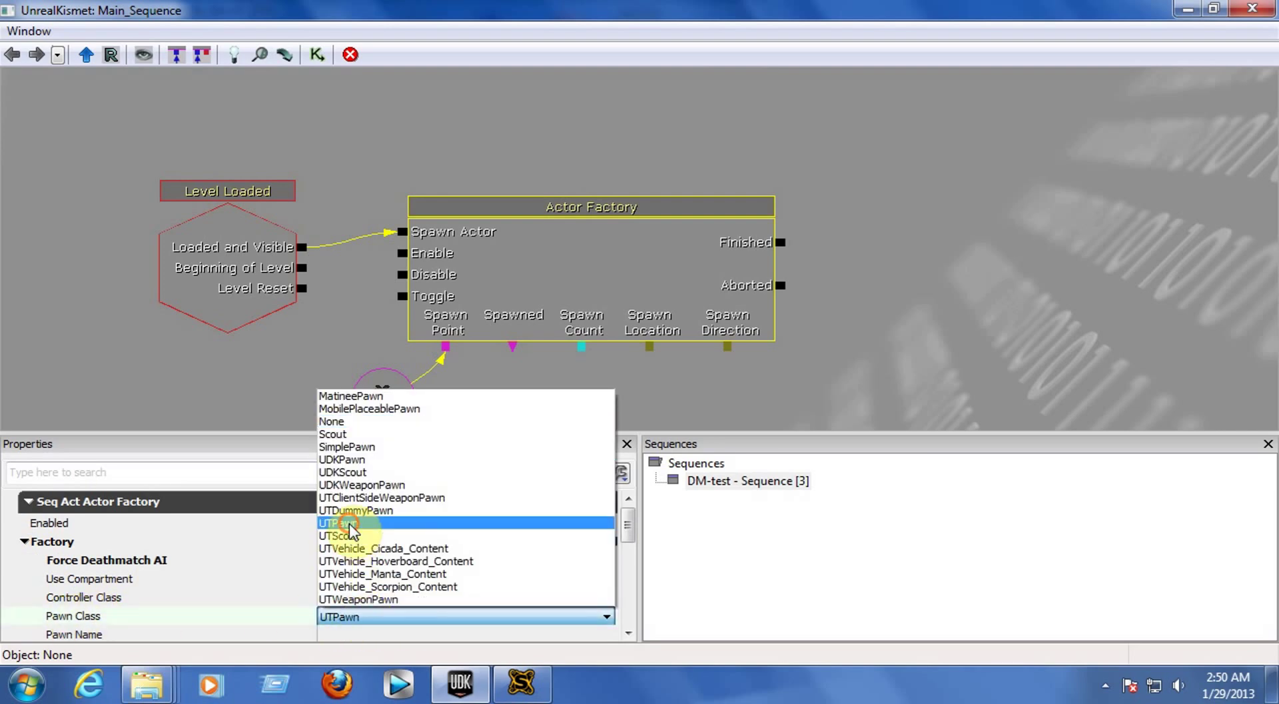
- Name the spawned pawn enemy1, and turn Give Default Inventory on and back off
left_click_drag(631, 523, 632, 544)
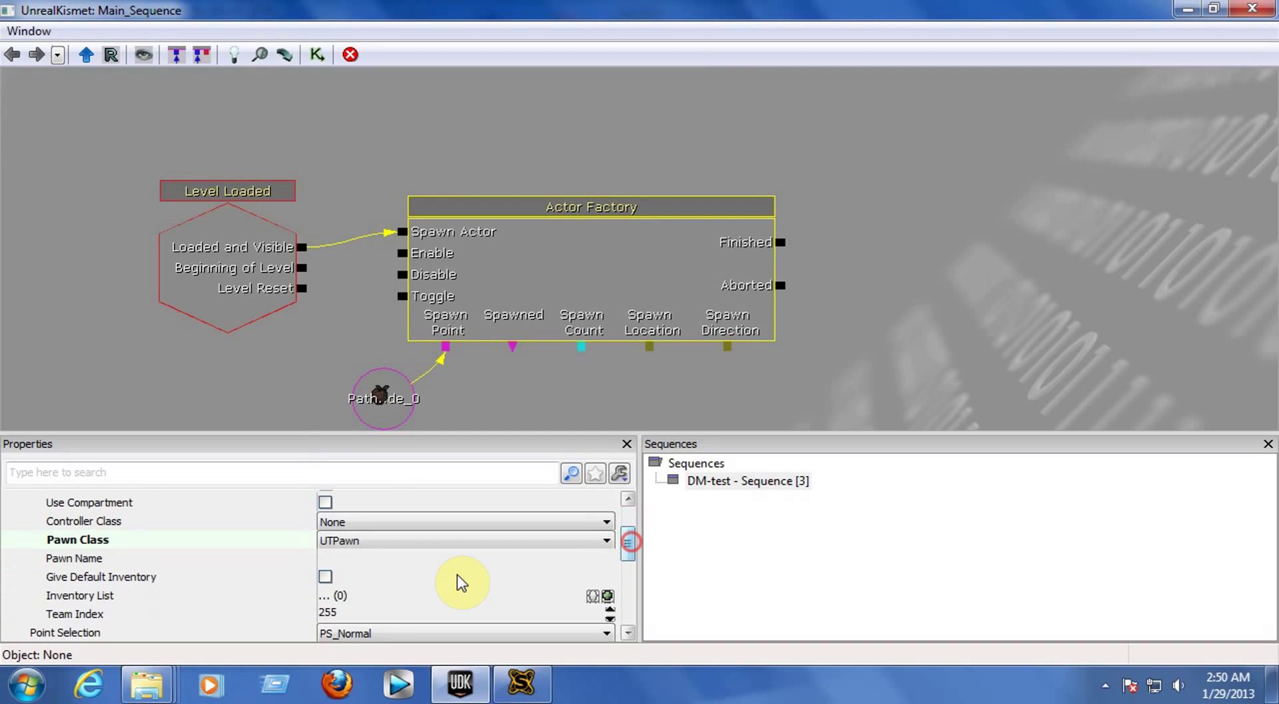
left_click(323, 559)
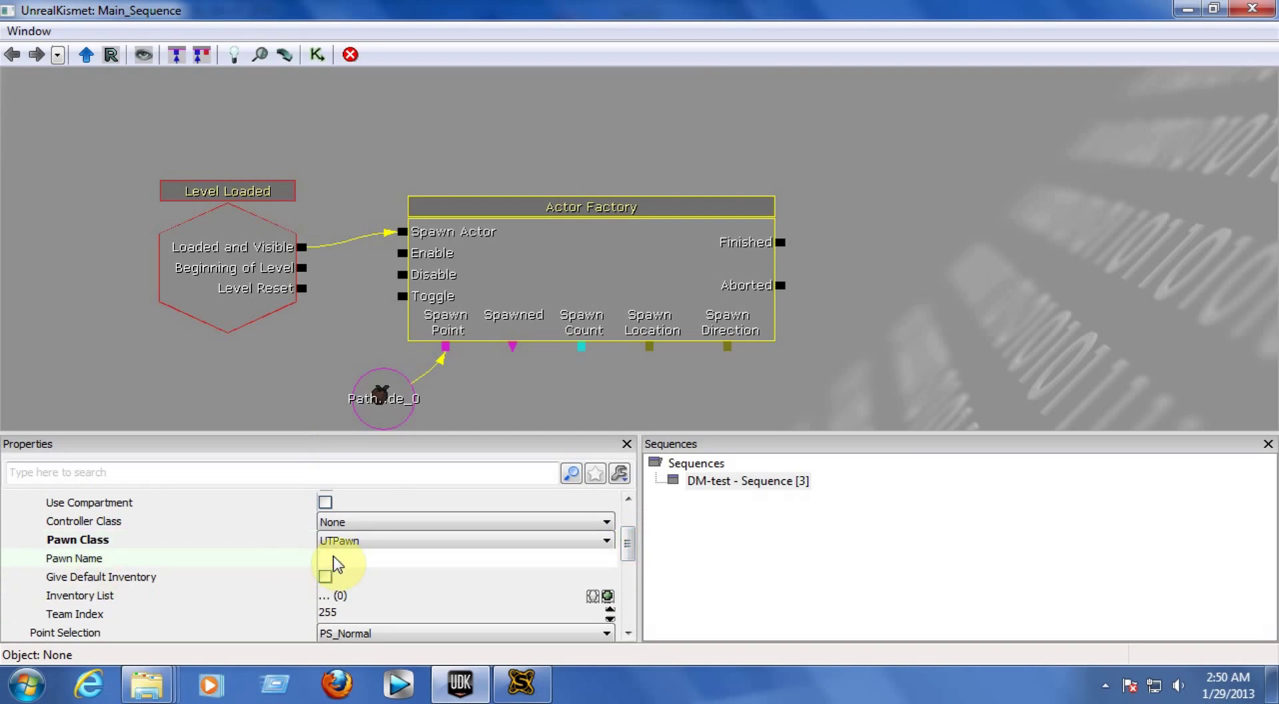
type("bot")
key("BackSpace")
key("BackSpace")
key("BackSpace")
double_click(333, 556)
left_click(326, 577)
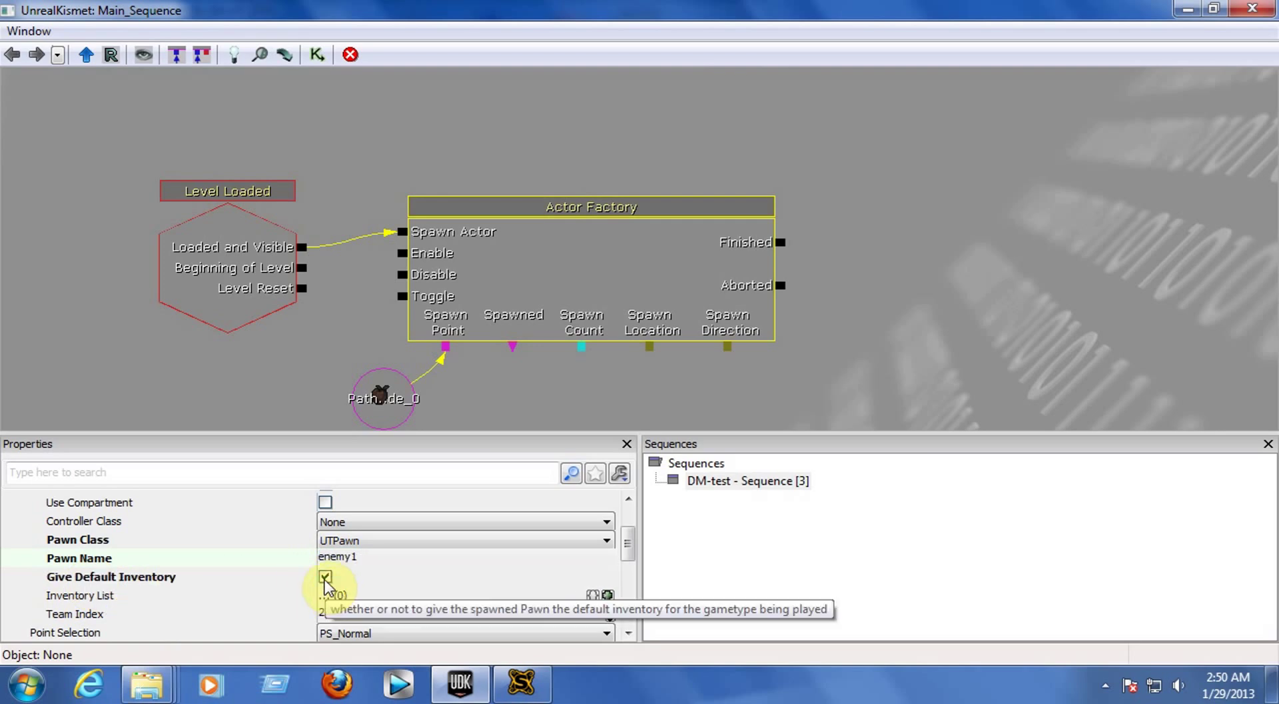
left_click(326, 577)
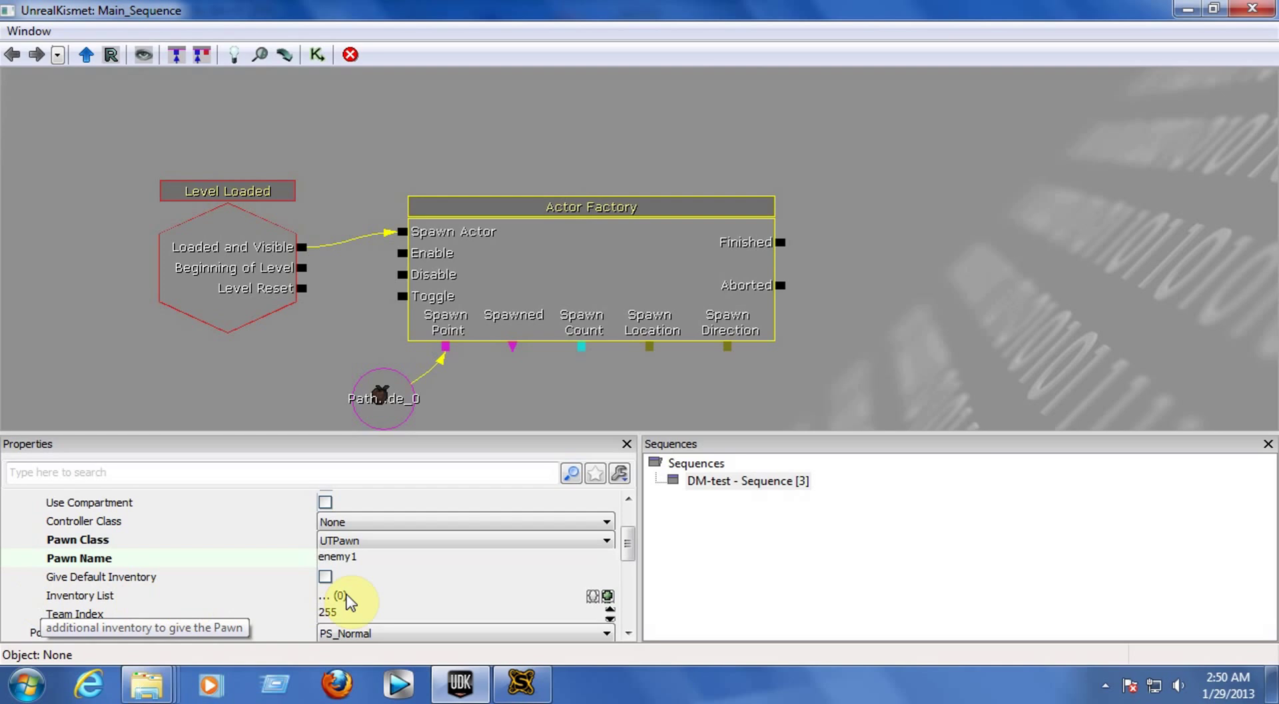
- Add one entry to the pawn's inventory list and set it to UTWeap_LinkGun
left_click(609, 595)
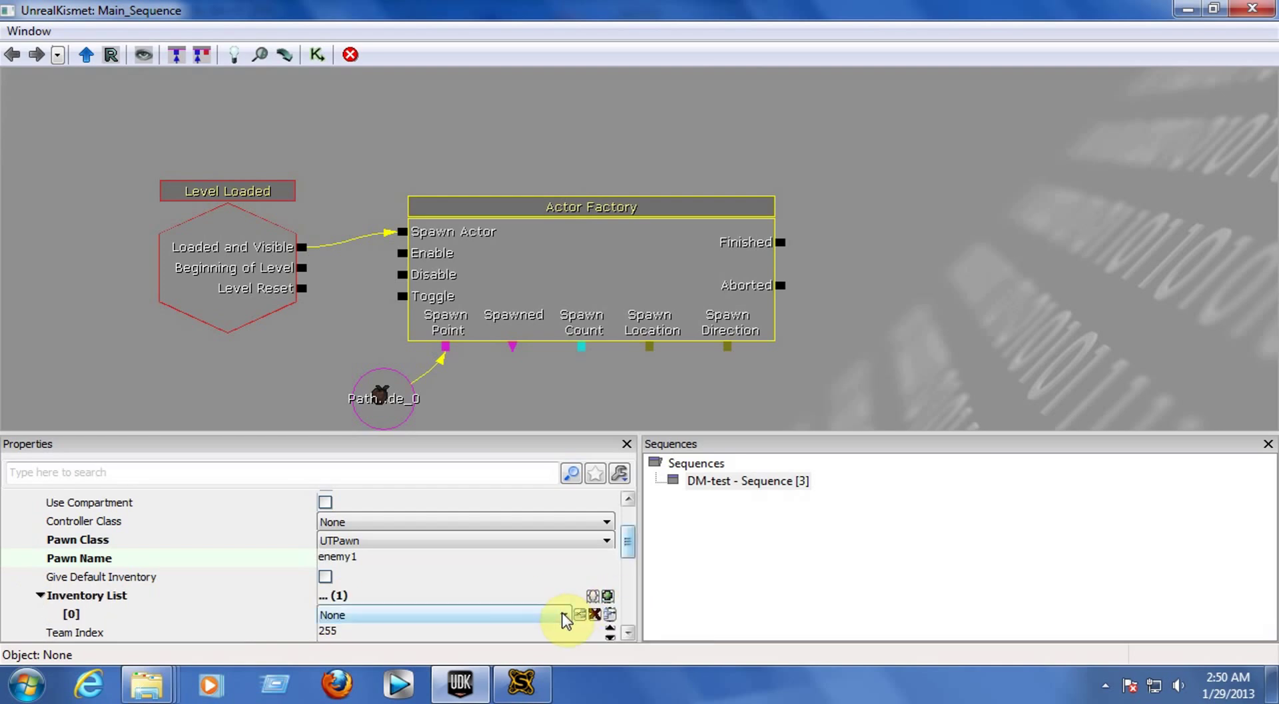
left_click(453, 615)
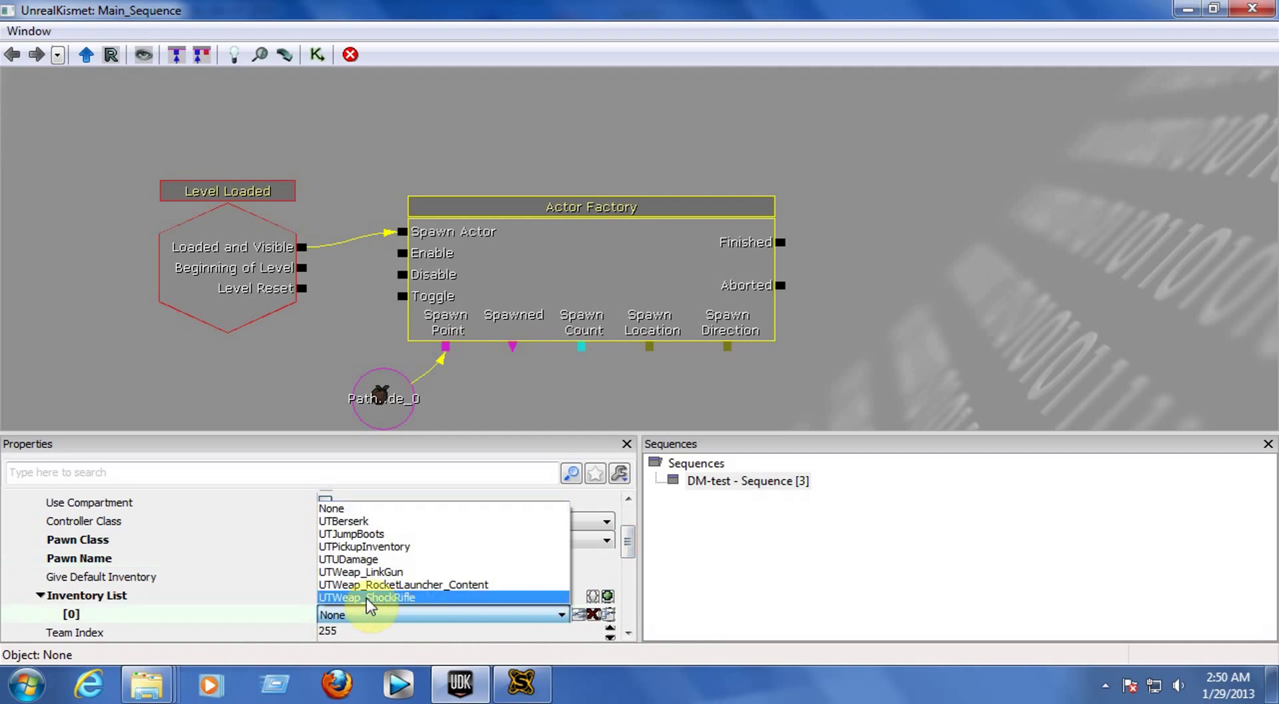
left_click(392, 573)
- Review the Actor Factory's Spawn Count setting and close UnrealKismet
left_click_drag(628, 543, 633, 579)
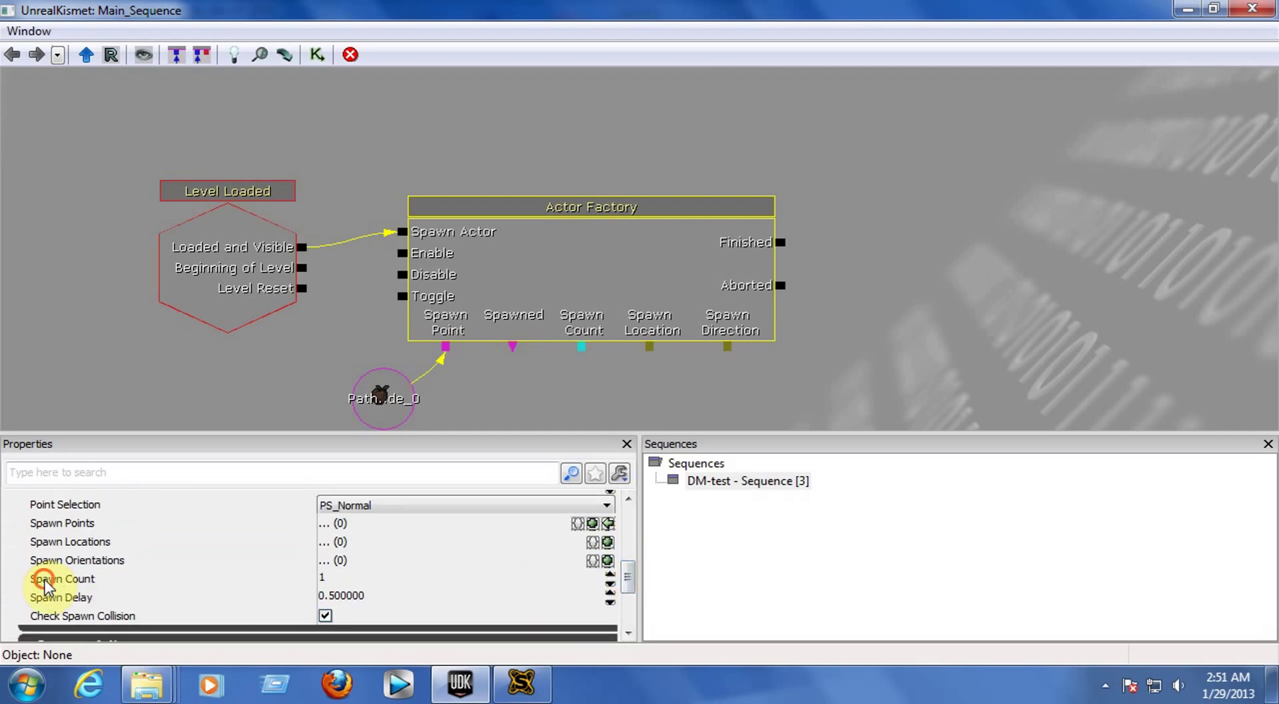
left_click(326, 577)
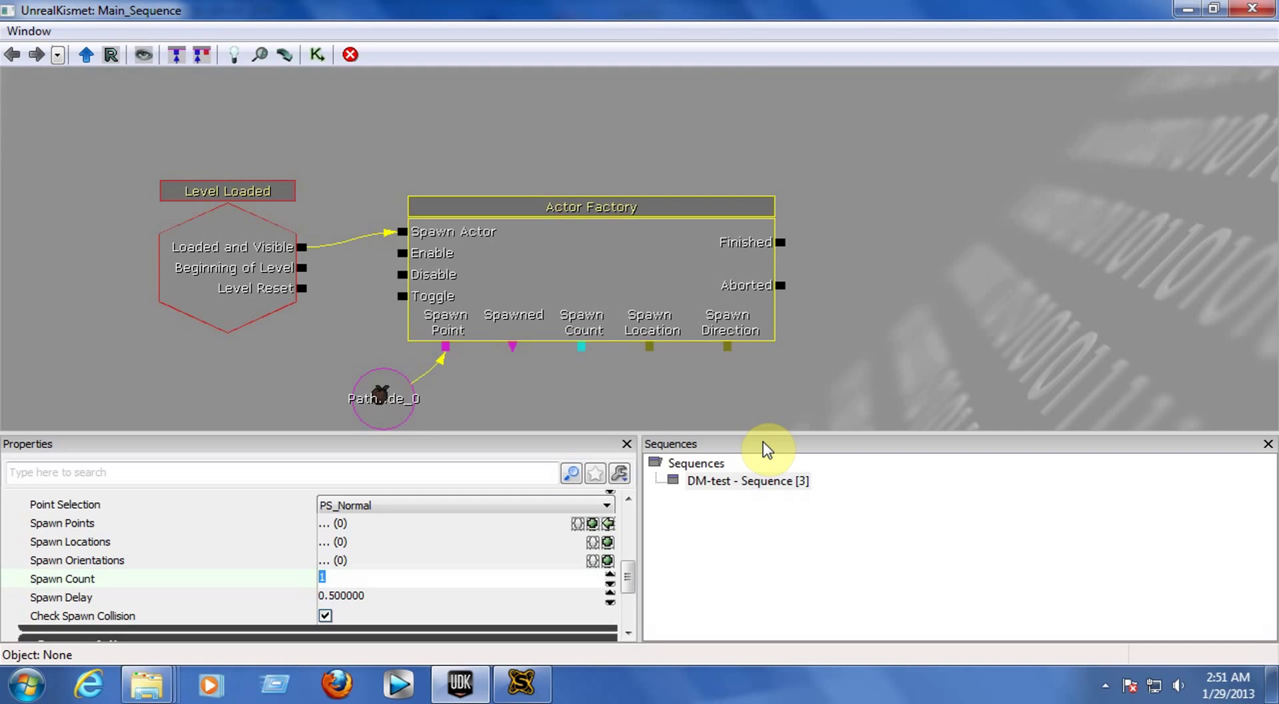
left_click(322, 578)
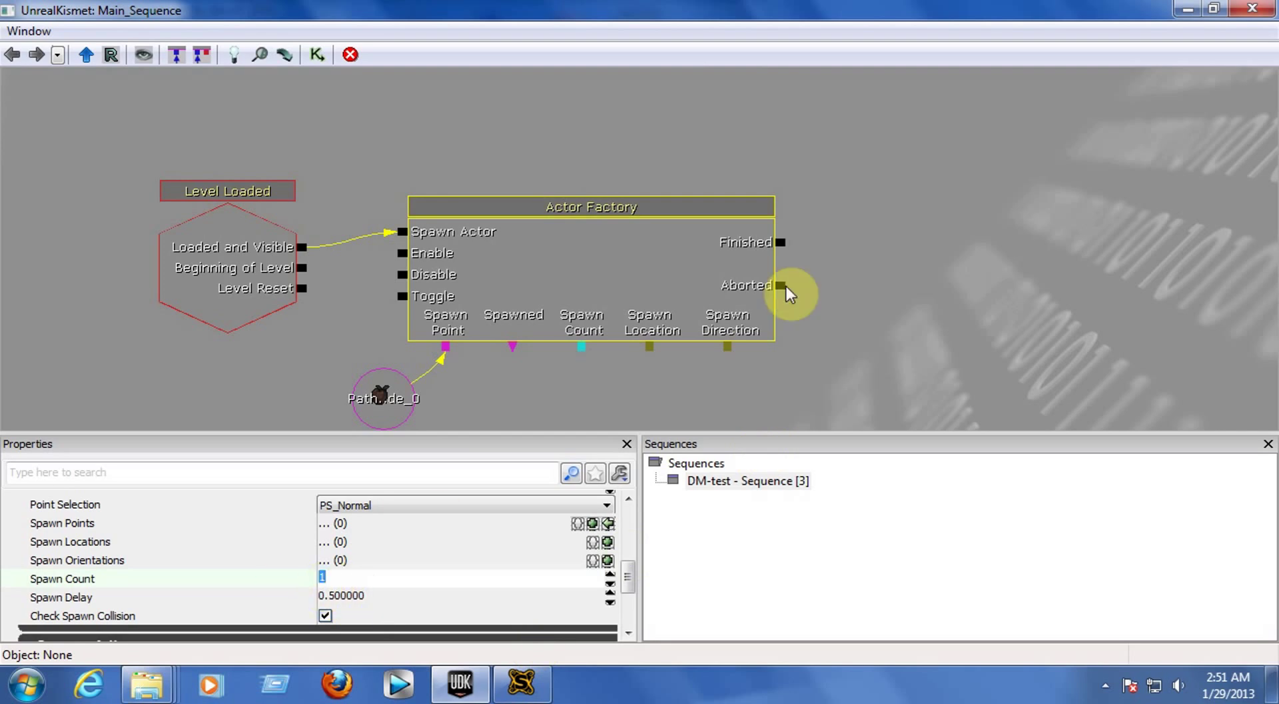
left_click(1252, 12)
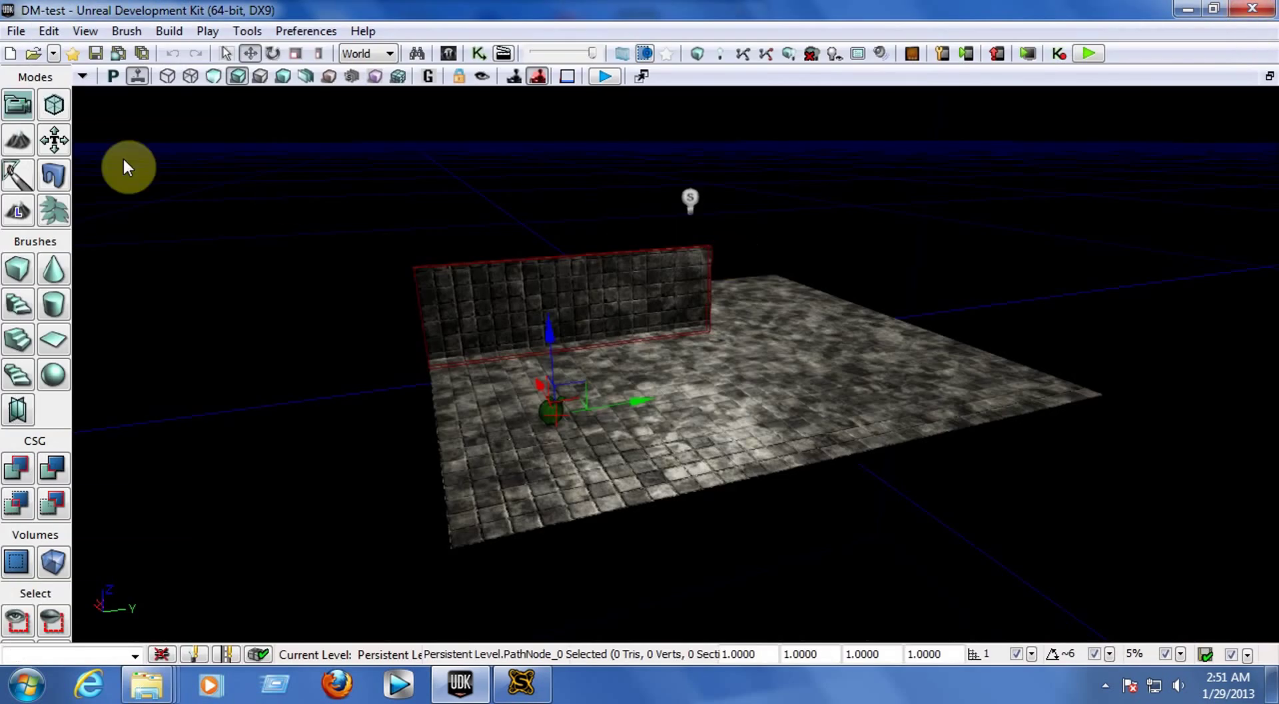
- Build the level's lighting, and dismiss the Swarm Agent window and the Map Check report
left_click(86, 31)
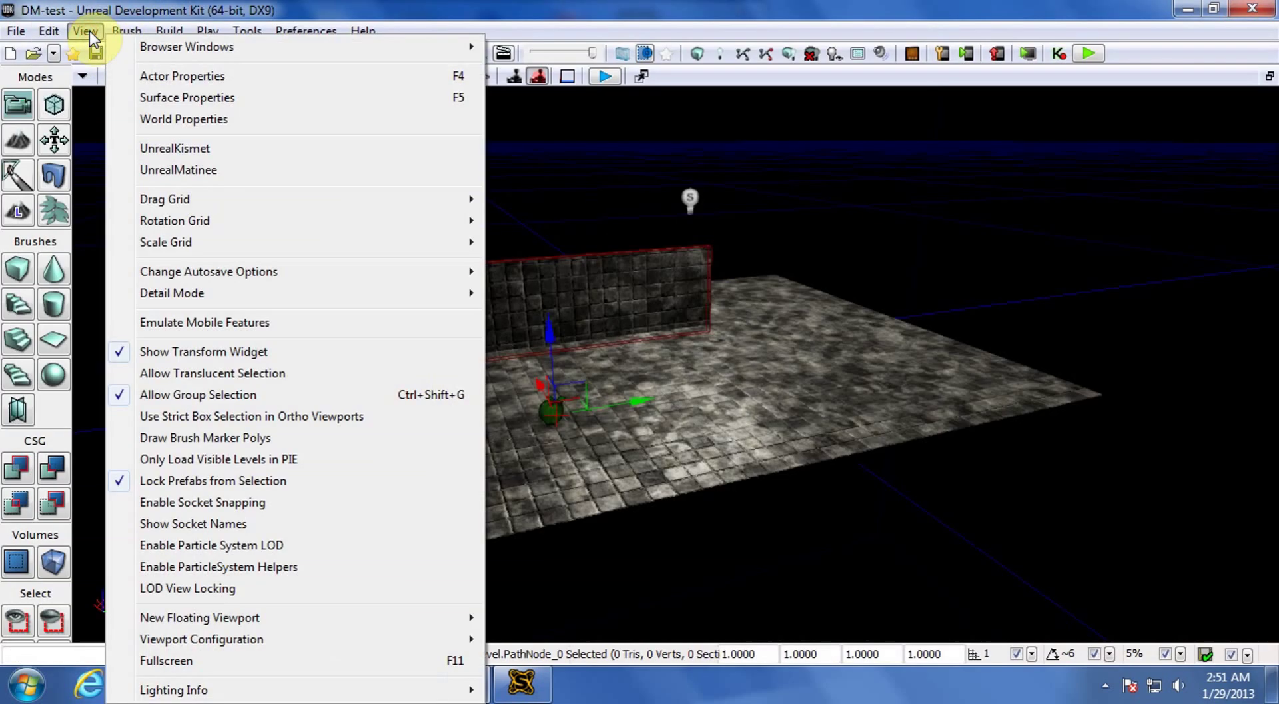
mouse_move(169, 31)
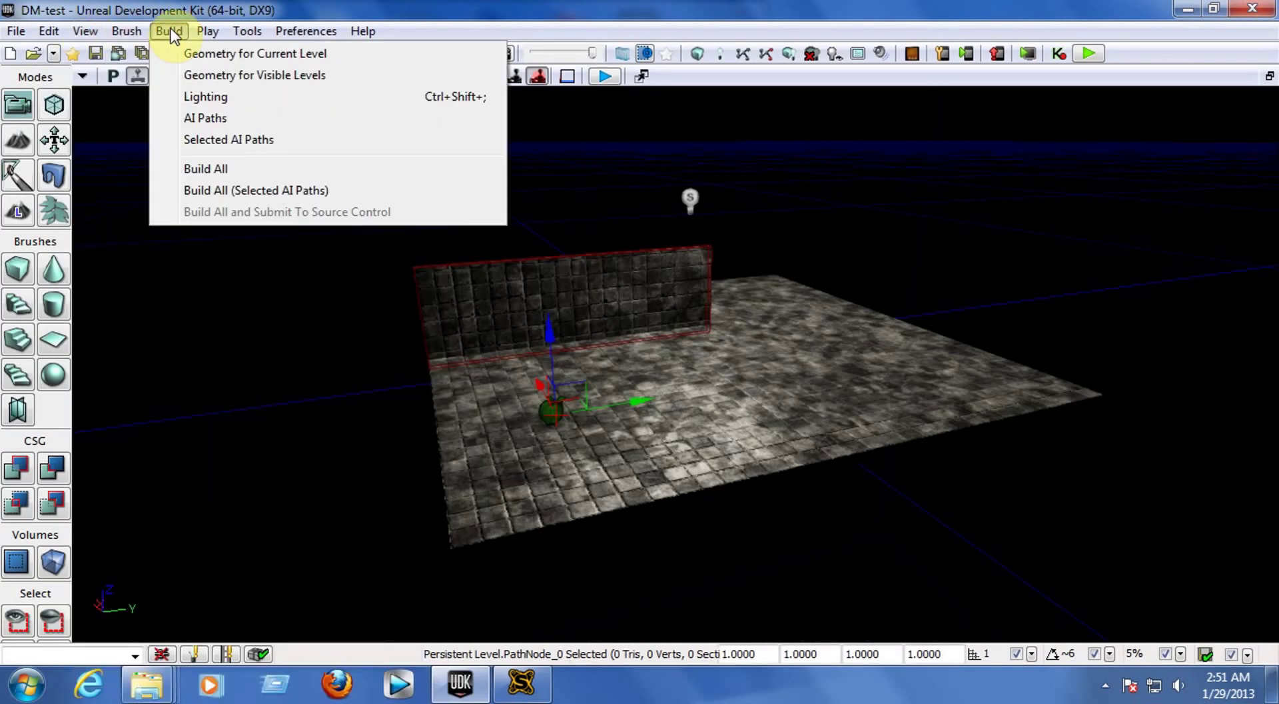
left_click(167, 31)
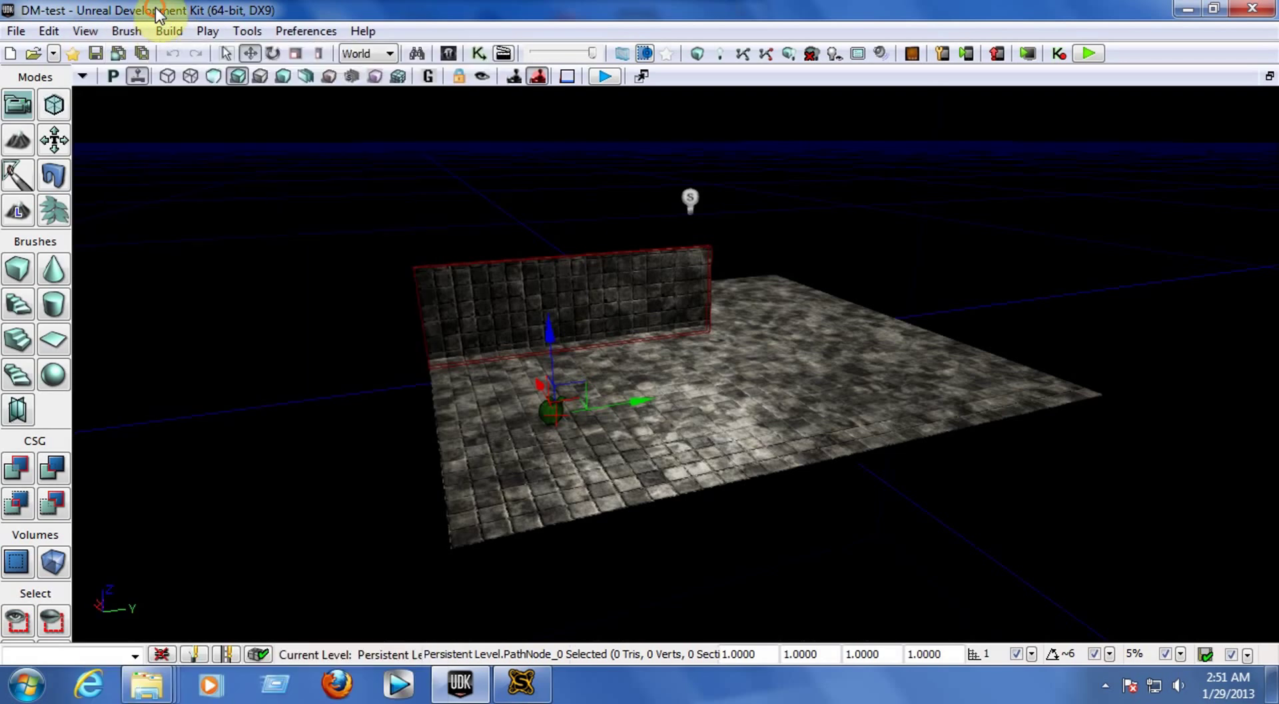
left_click(179, 31)
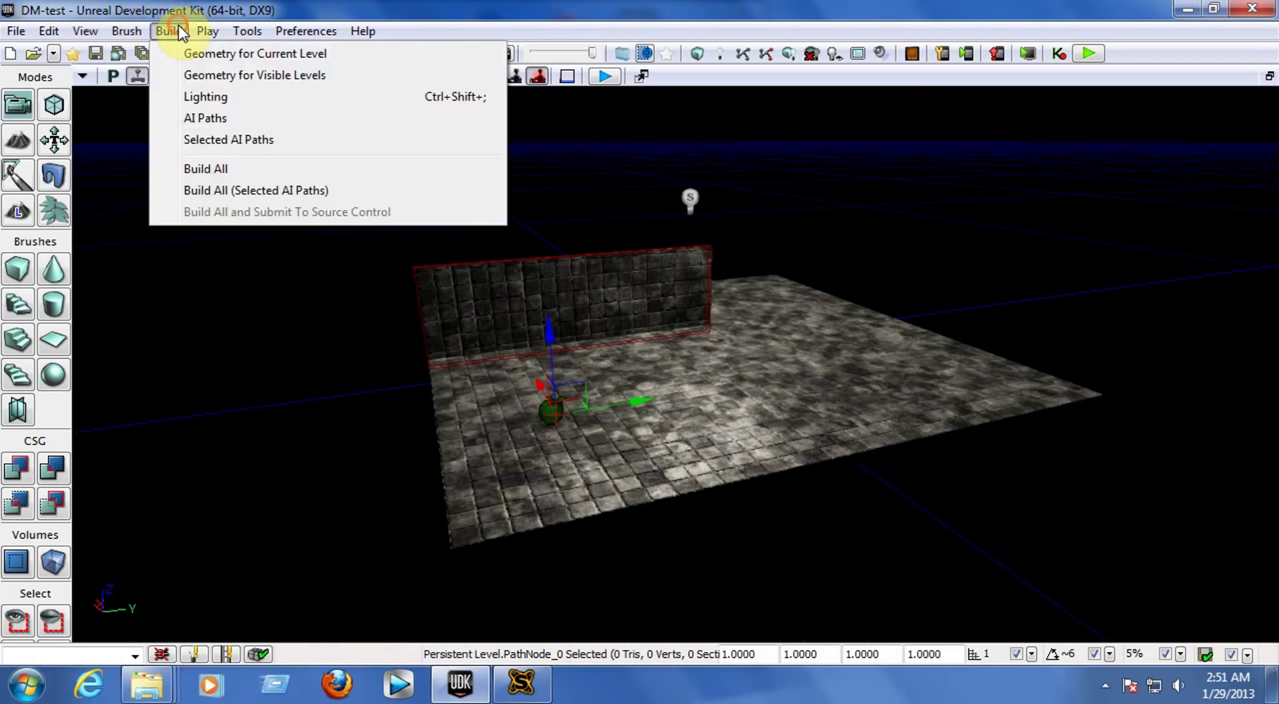
left_click(179, 101)
left_click(519, 501)
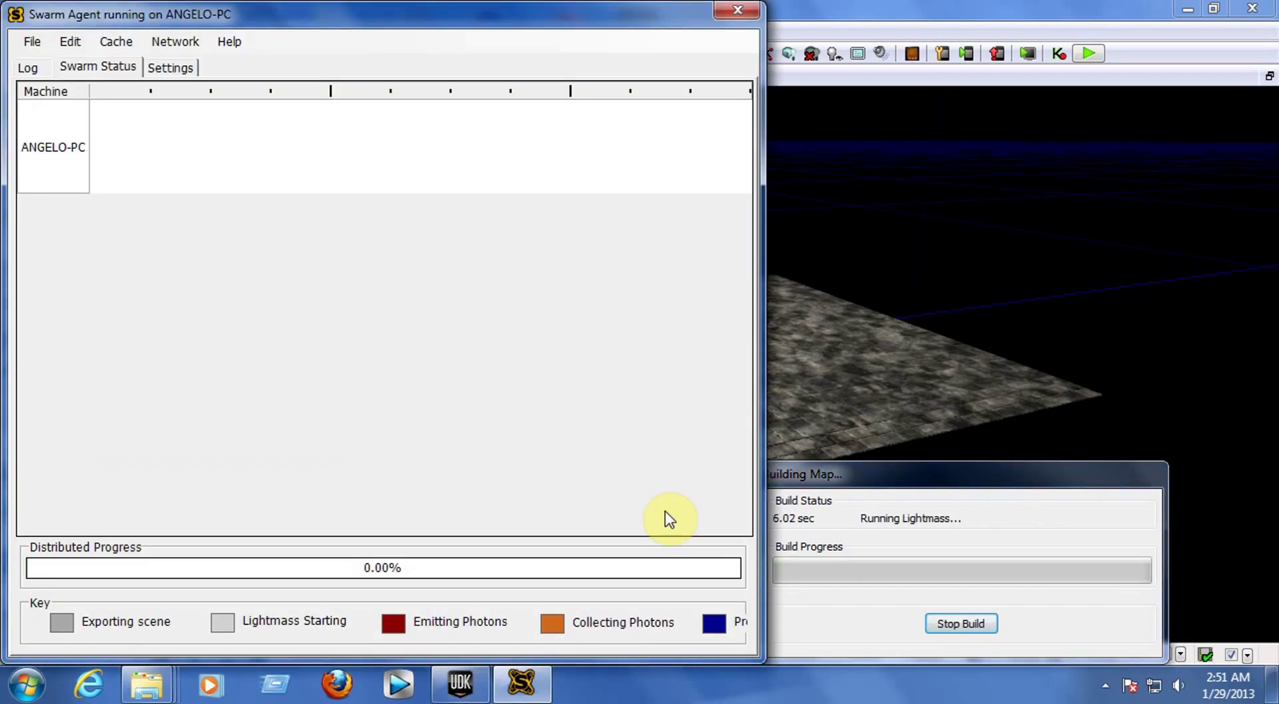
left_click(738, 15)
left_click(938, 356)
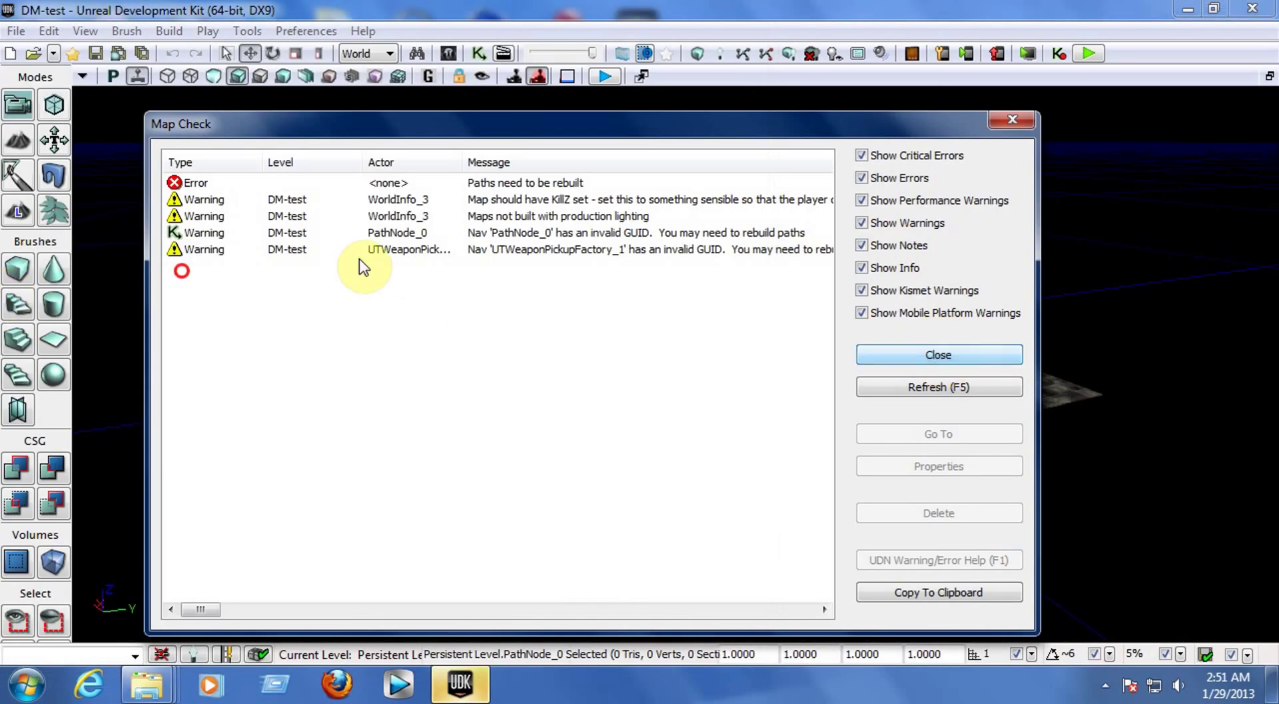
left_click(927, 356)
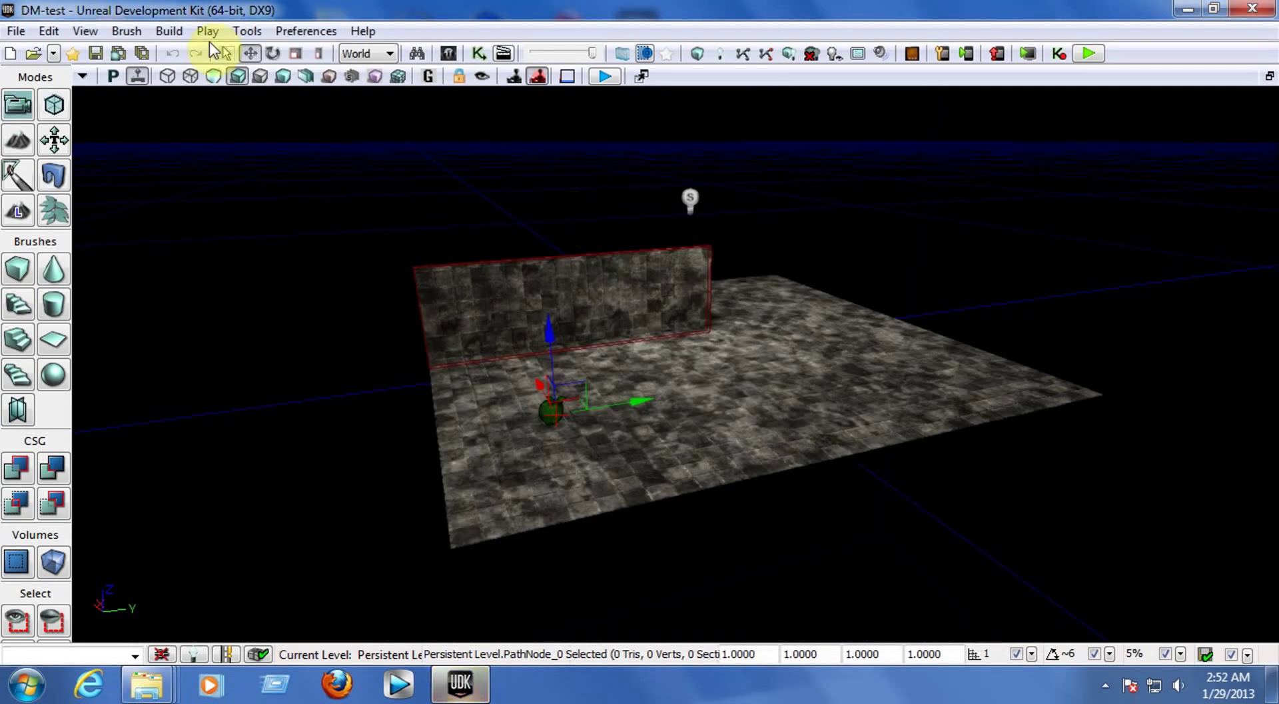
- Build the AI paths for the level and dismiss the Map Check report
left_click(170, 31)
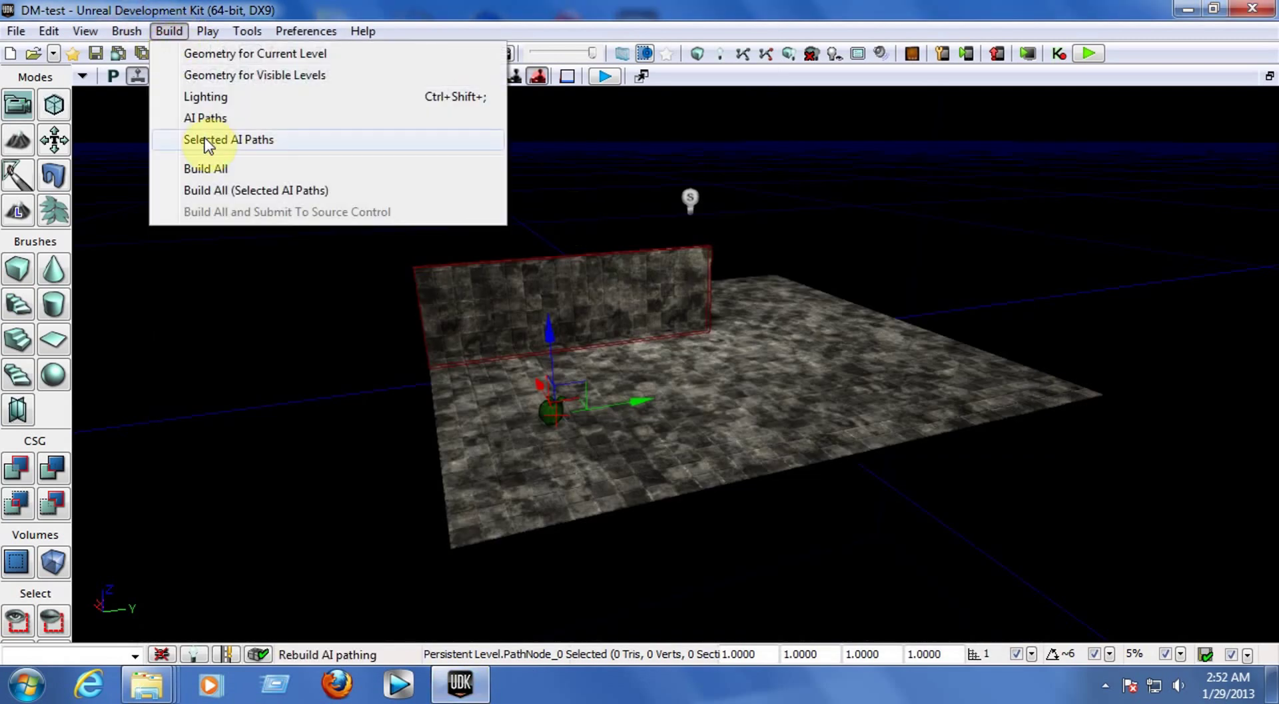
left_click(206, 120)
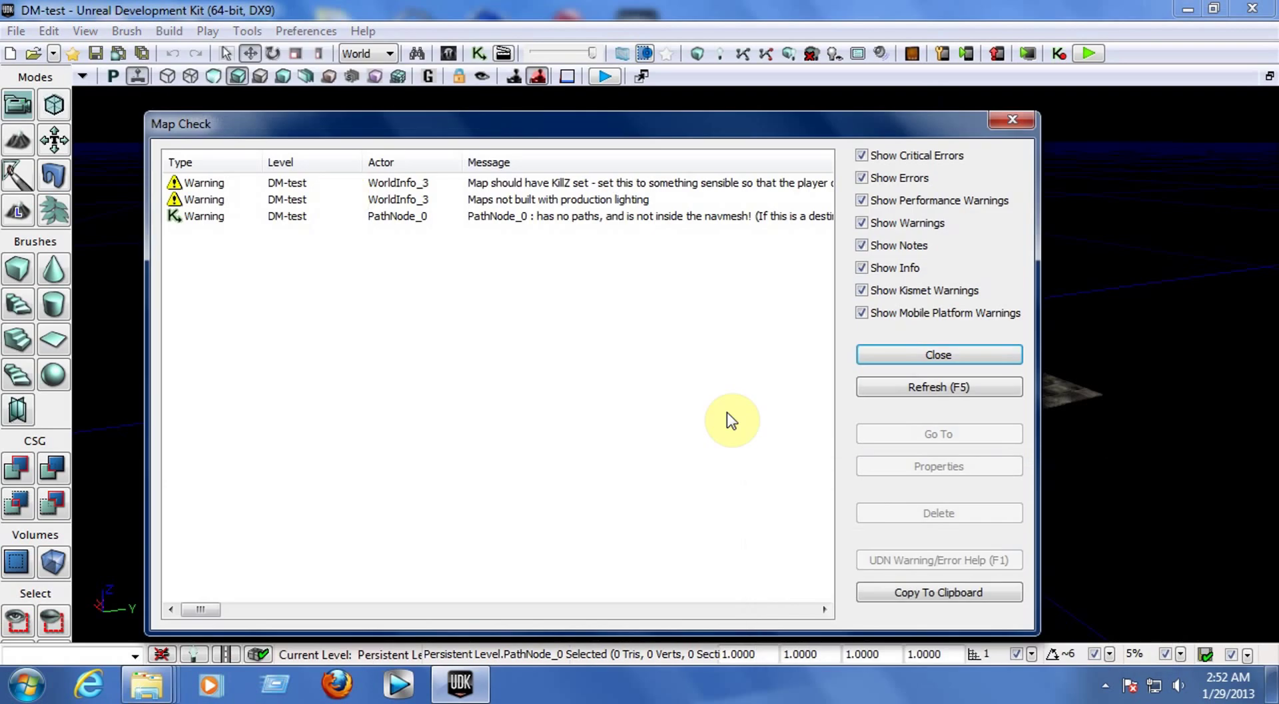
left_click(901, 360)
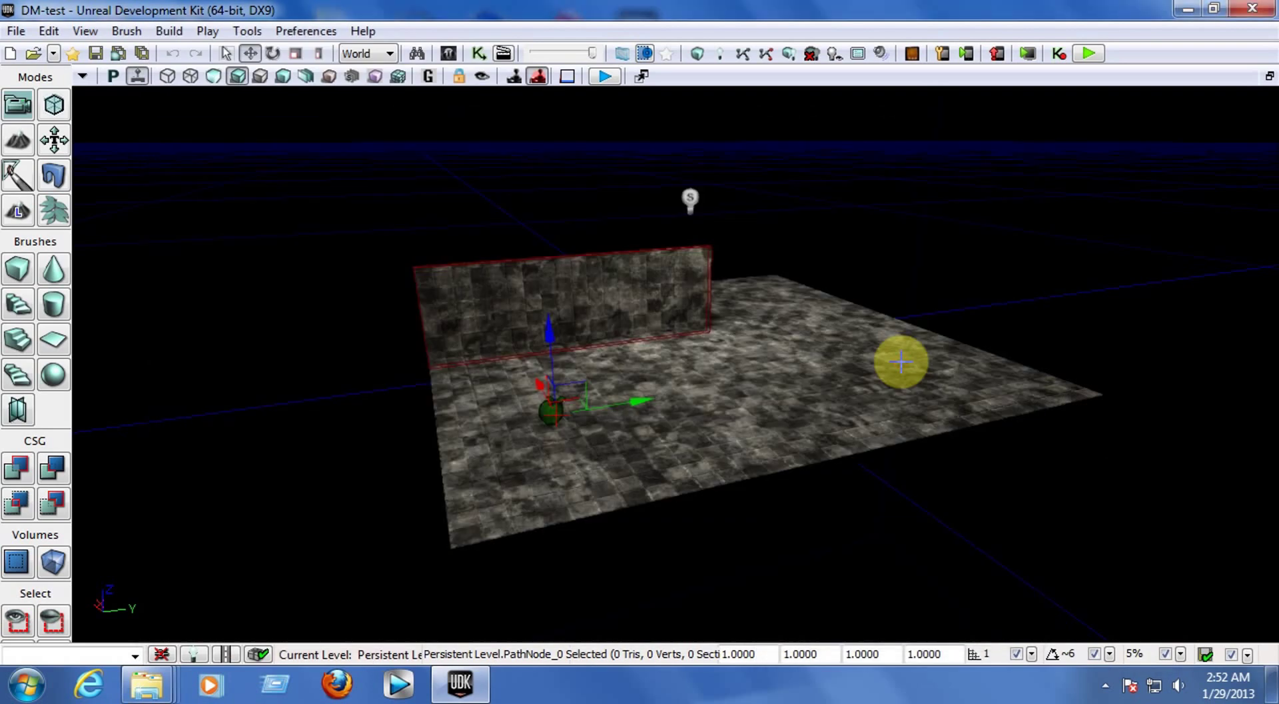
- Play-test the level by collecting the rocket launcher and firing it at the spawned AI enemy, and close the preview
left_click(1088, 54)
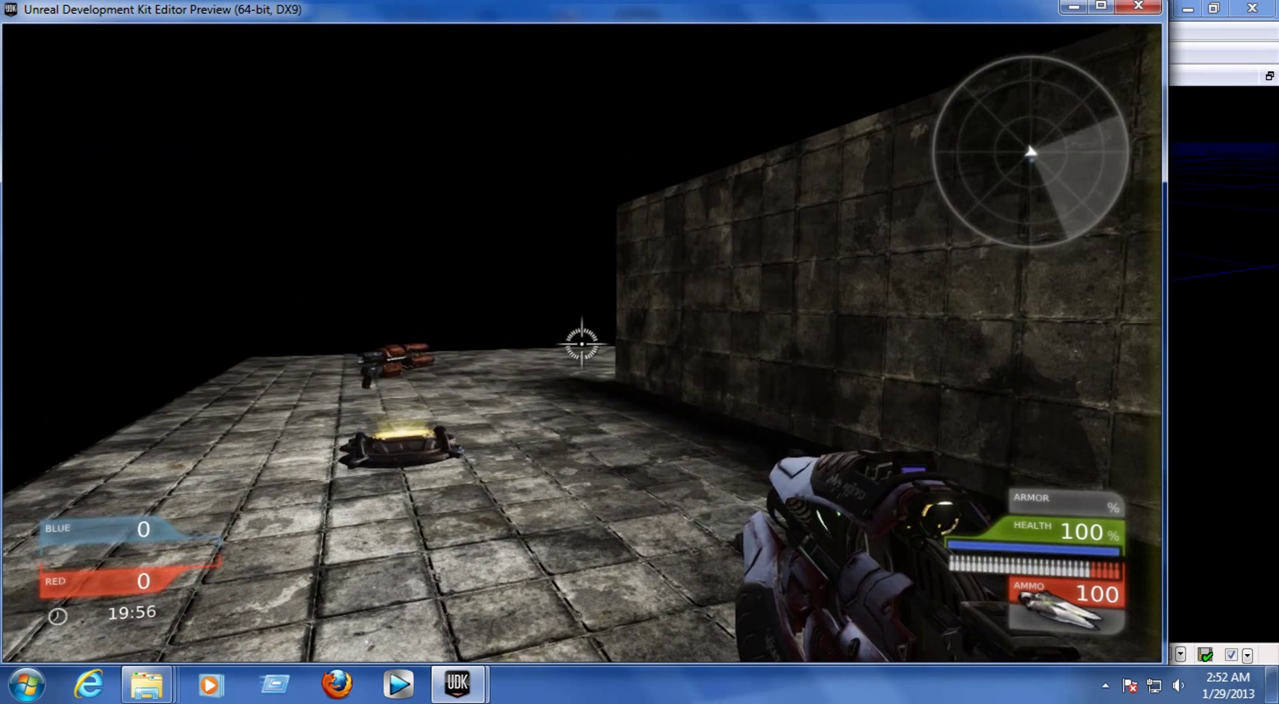
key("w")
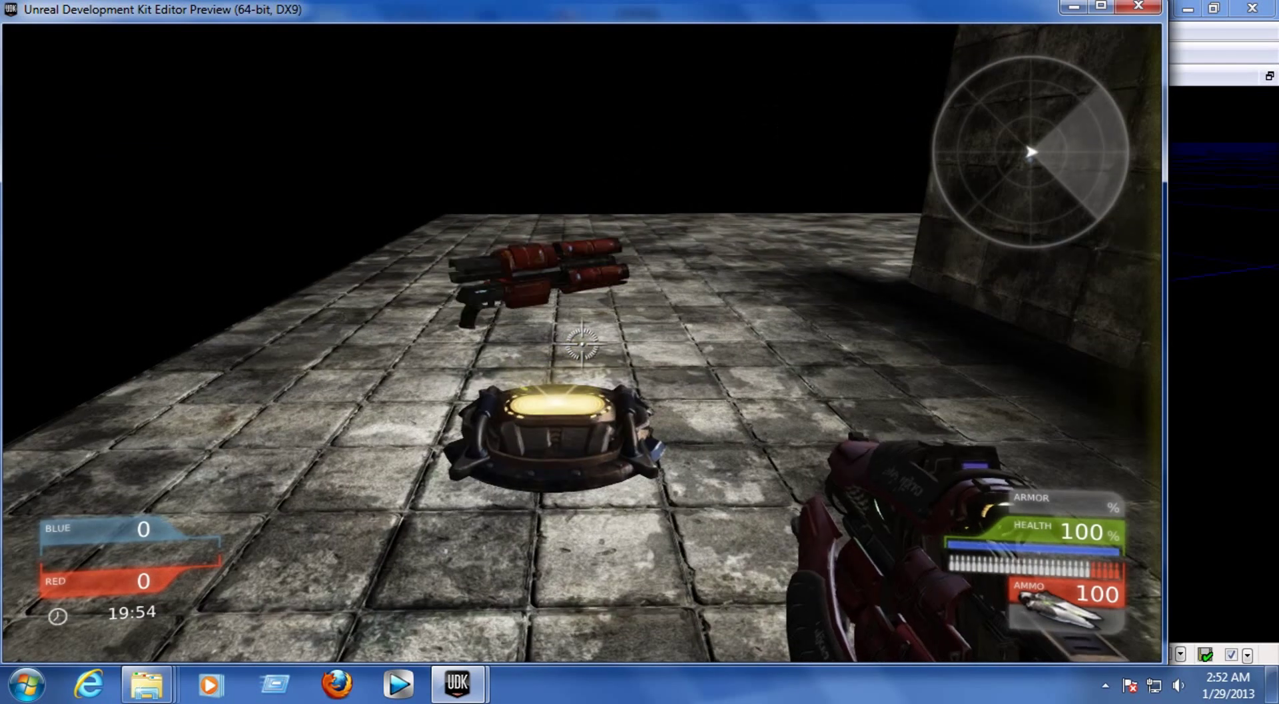
key("w")
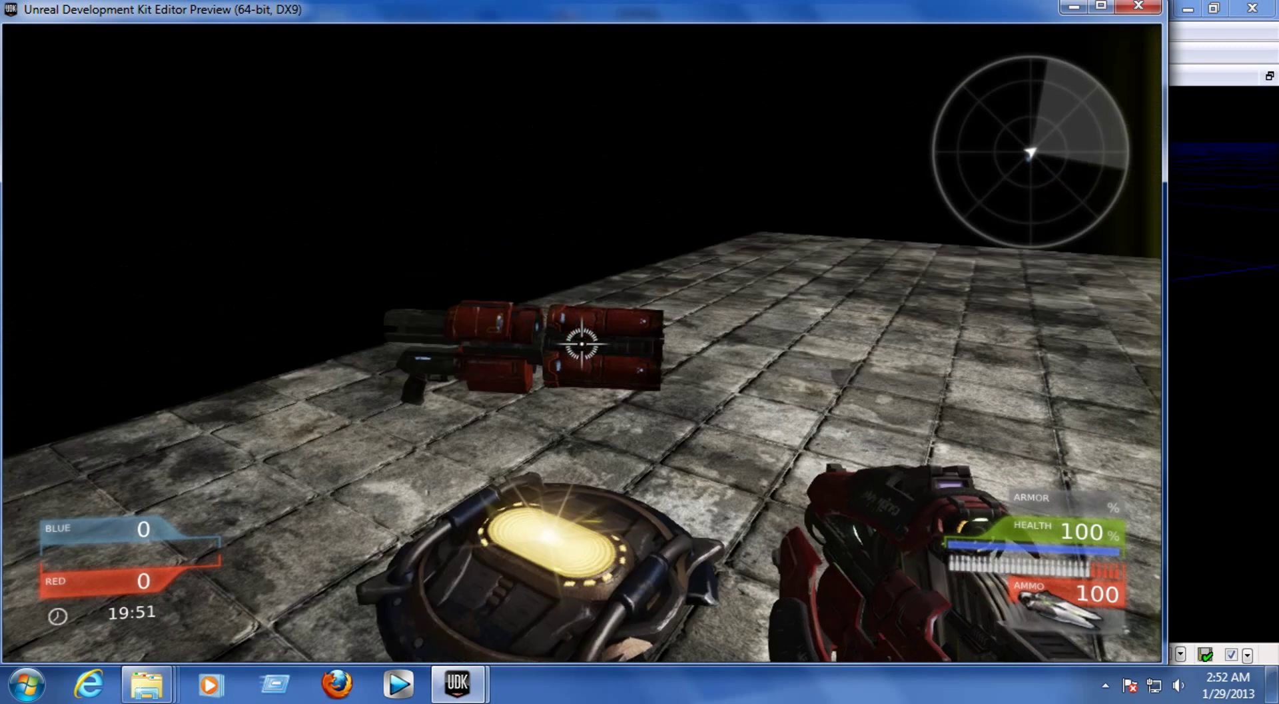
key("w")
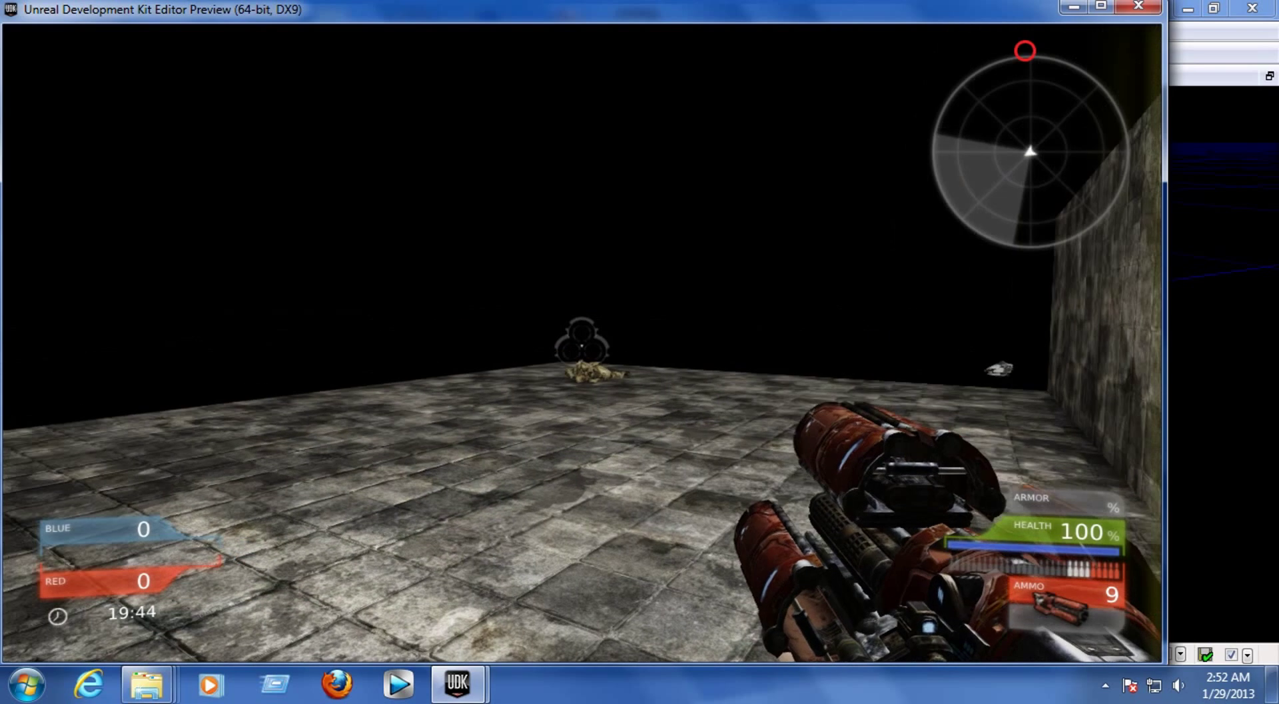
left_click(581, 344)
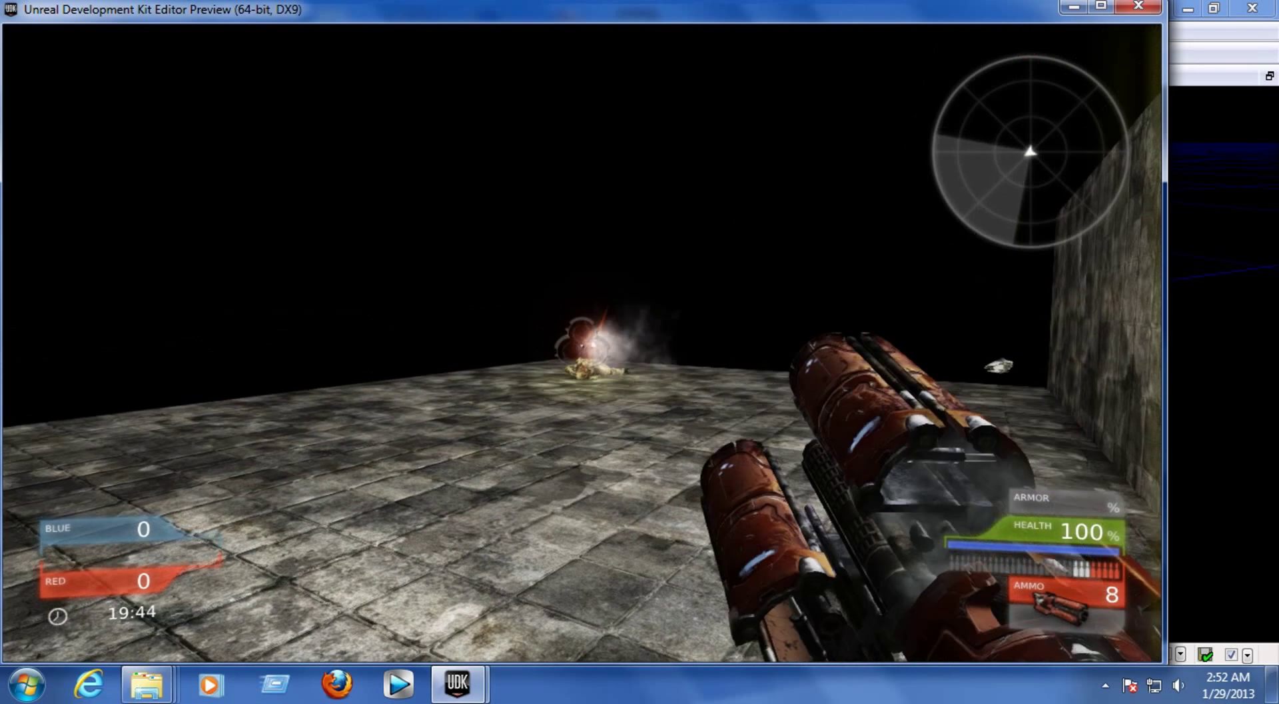
key("Escape")
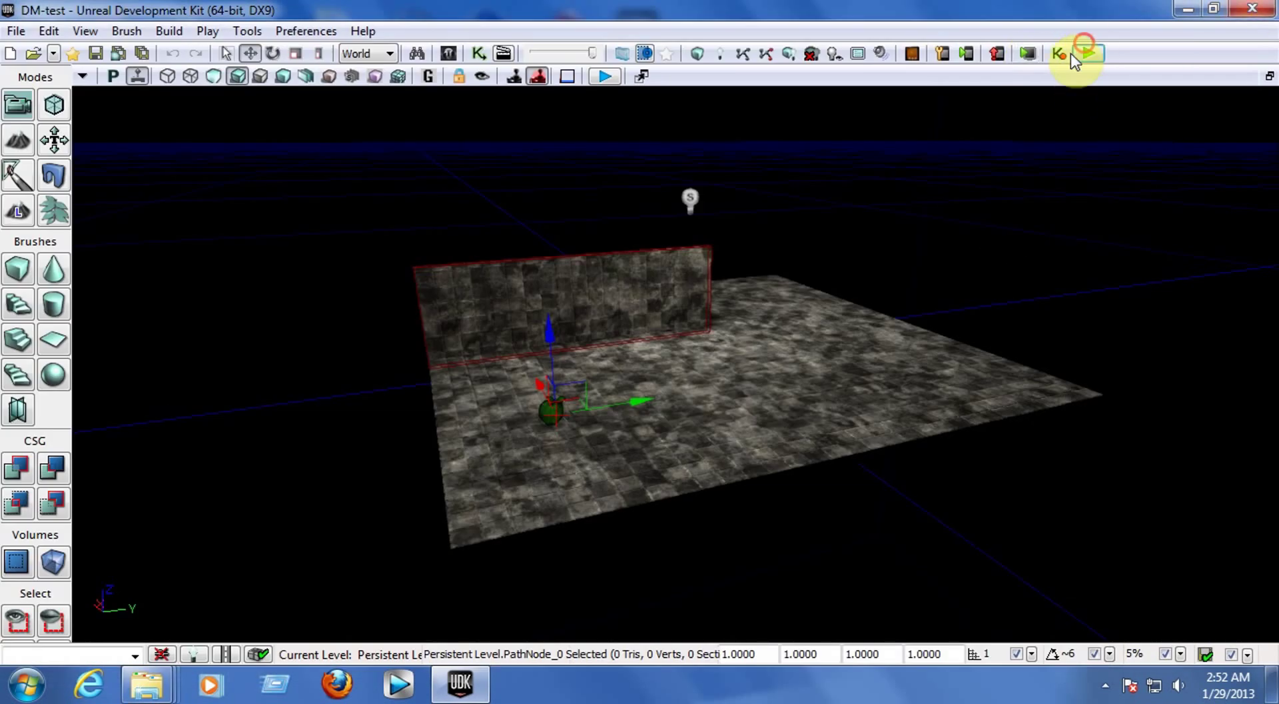
- Run the level preview again, collect the rocket launcher and approach the AI enemy to observe its behaviour
left_click(1068, 56)
left_click(1085, 55)
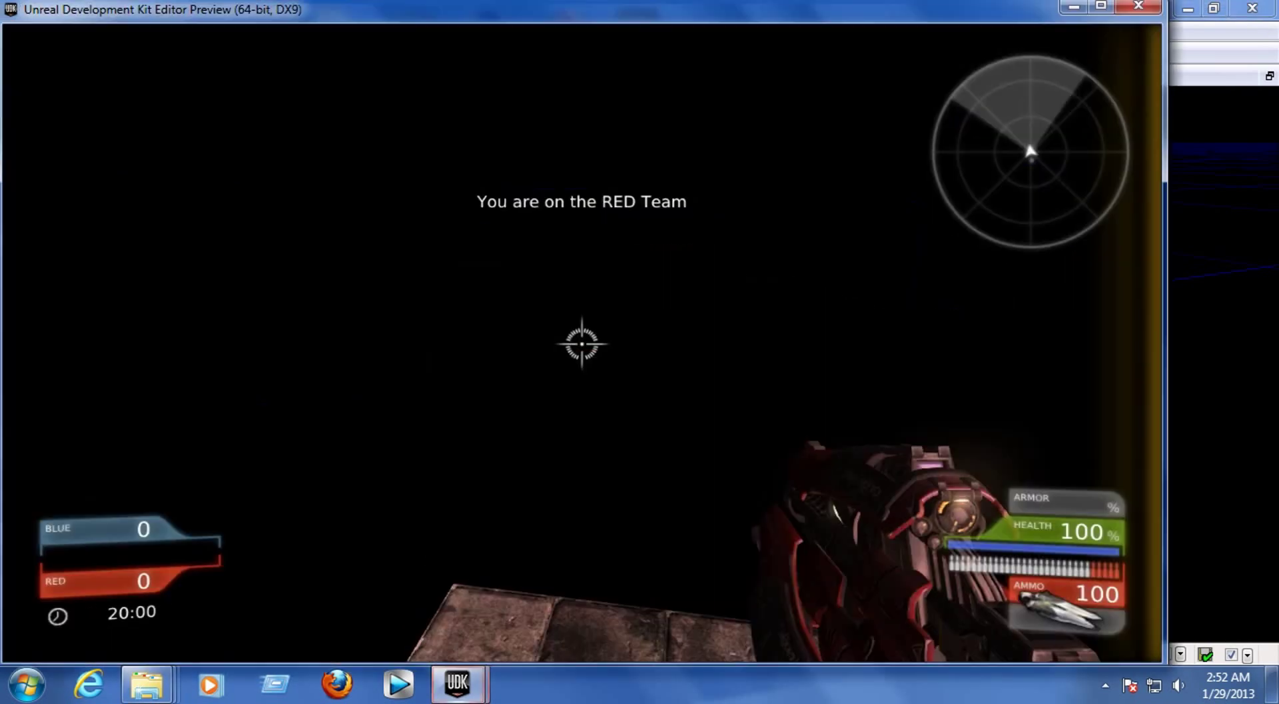
key("w")
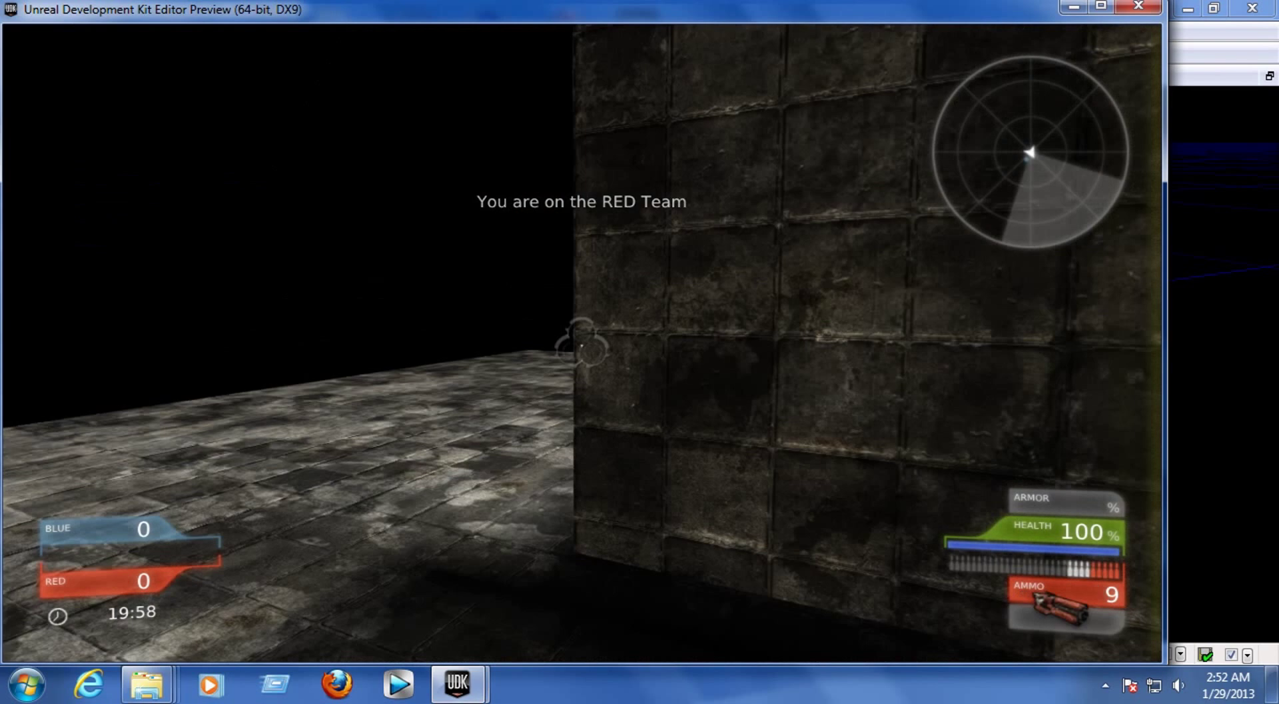
key("w")
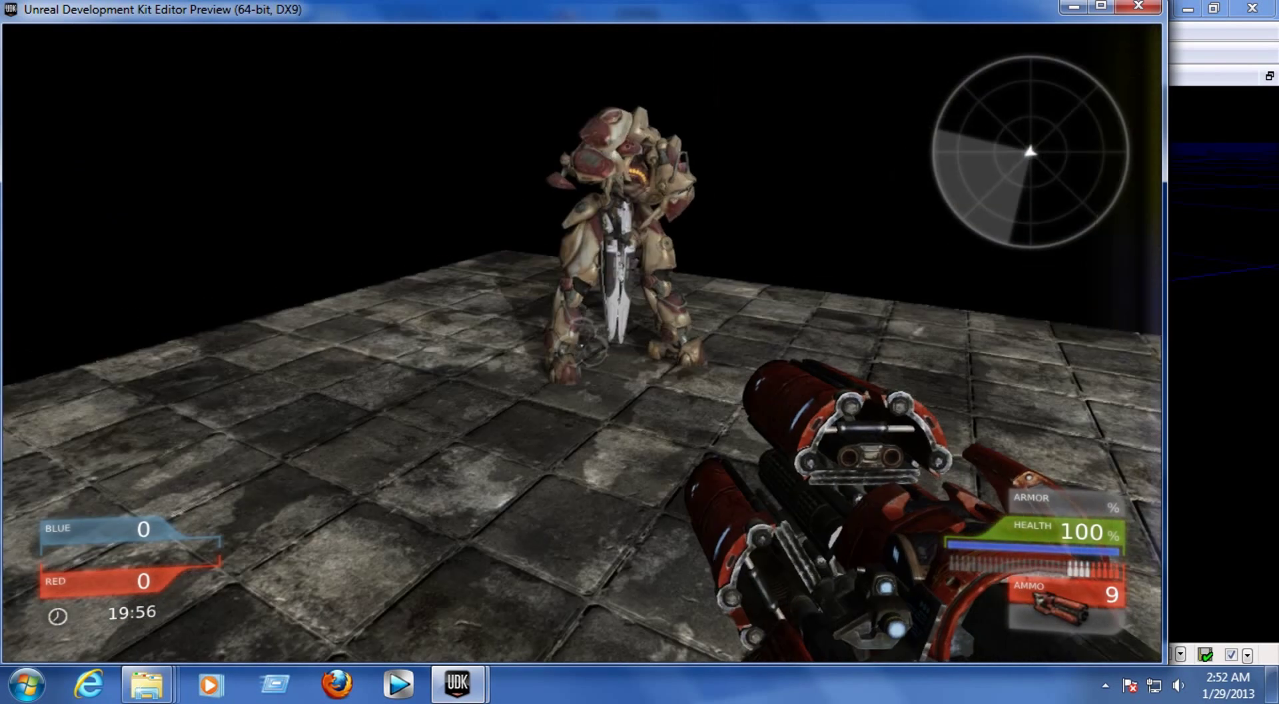
key("s")
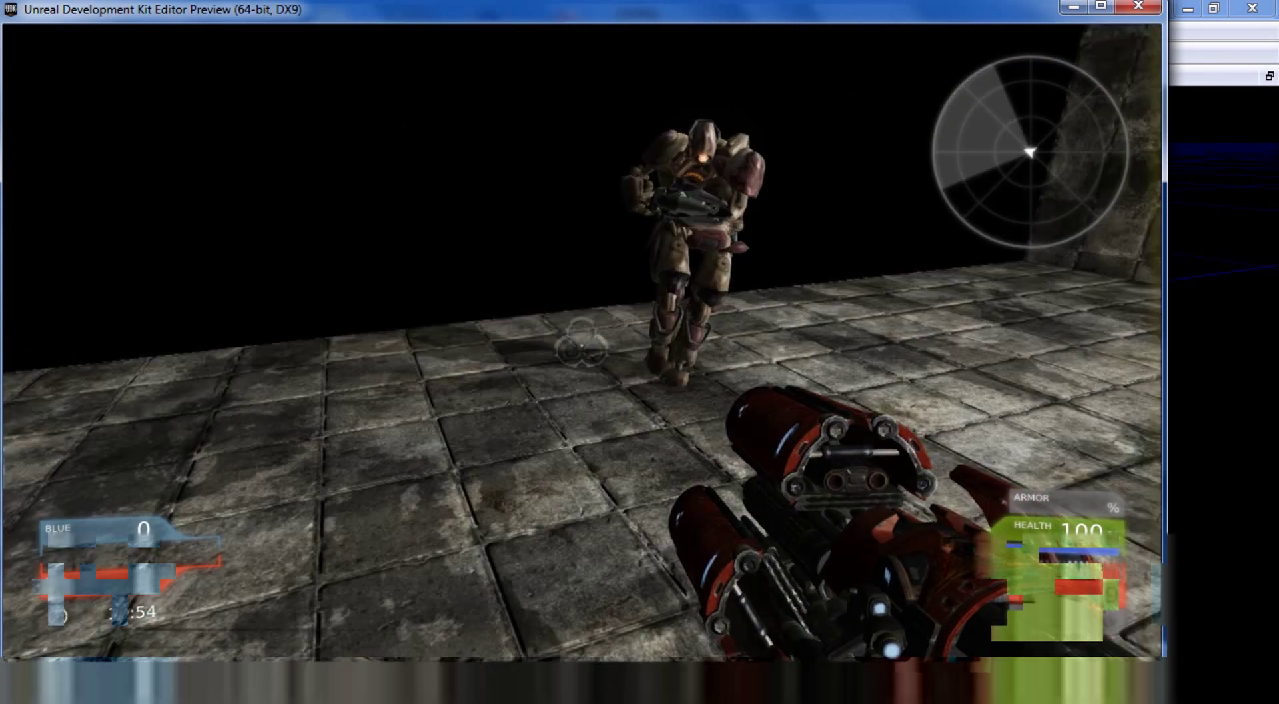
- Fire repeated rockets in the running preview to test combat with the armed AI enemy, and end the session
left_click(582, 344)
left_click(582, 345)
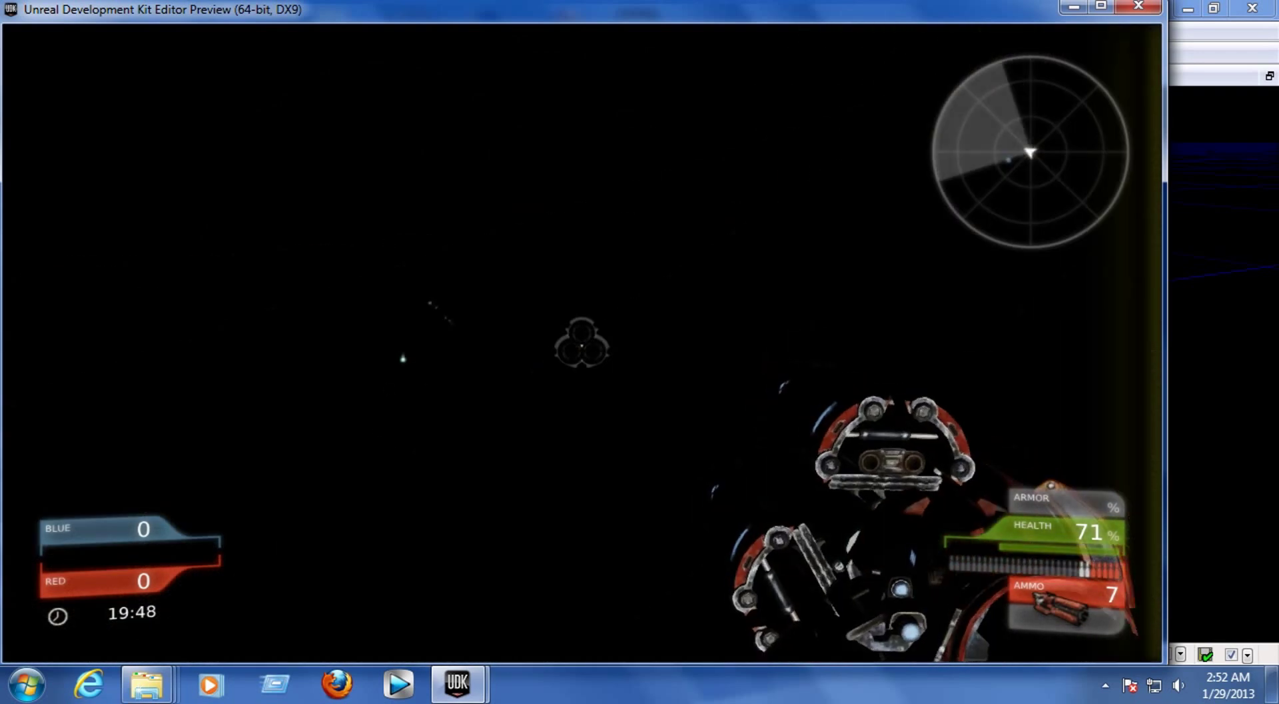
left_click(582, 344)
left_click(582, 344)
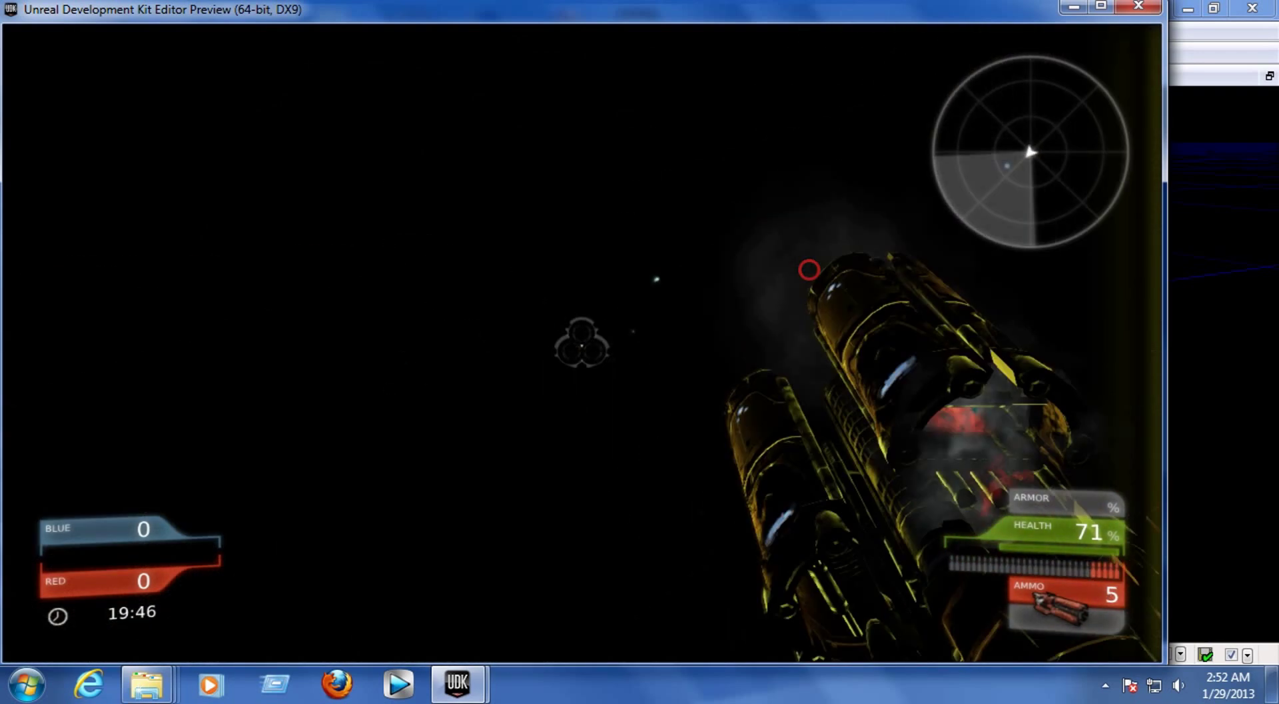
left_click(582, 345)
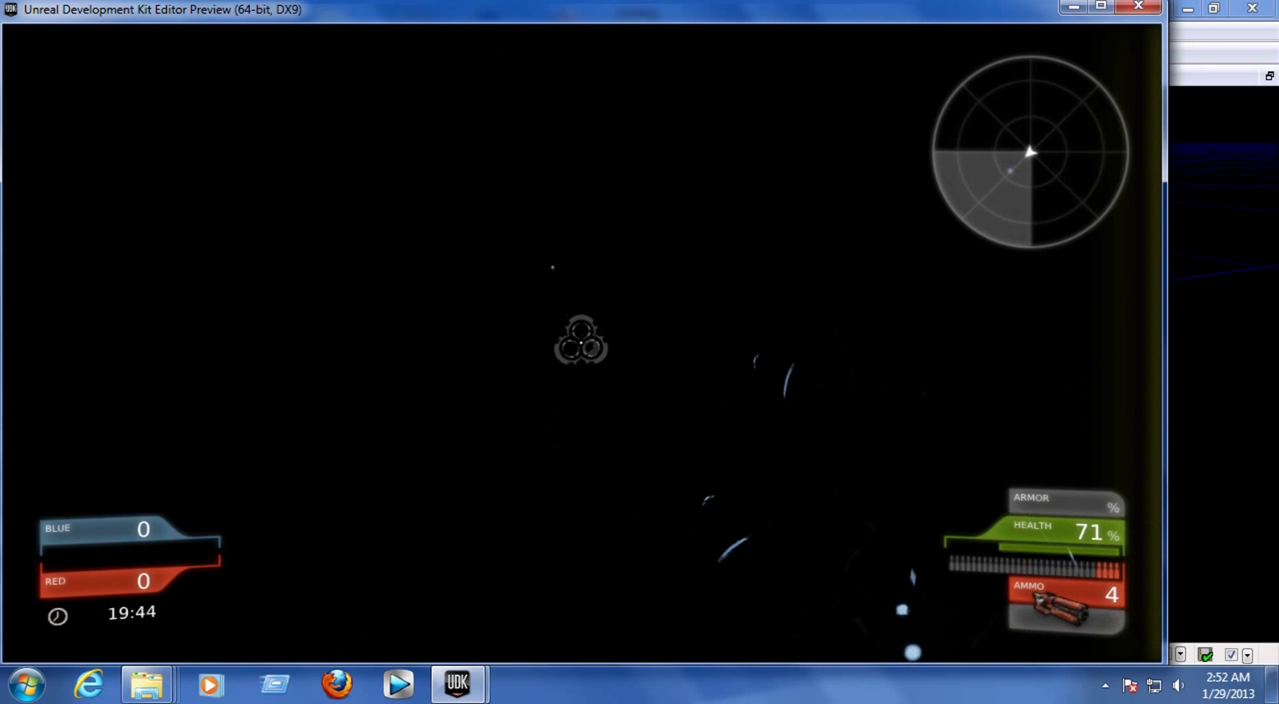
left_click(582, 345)
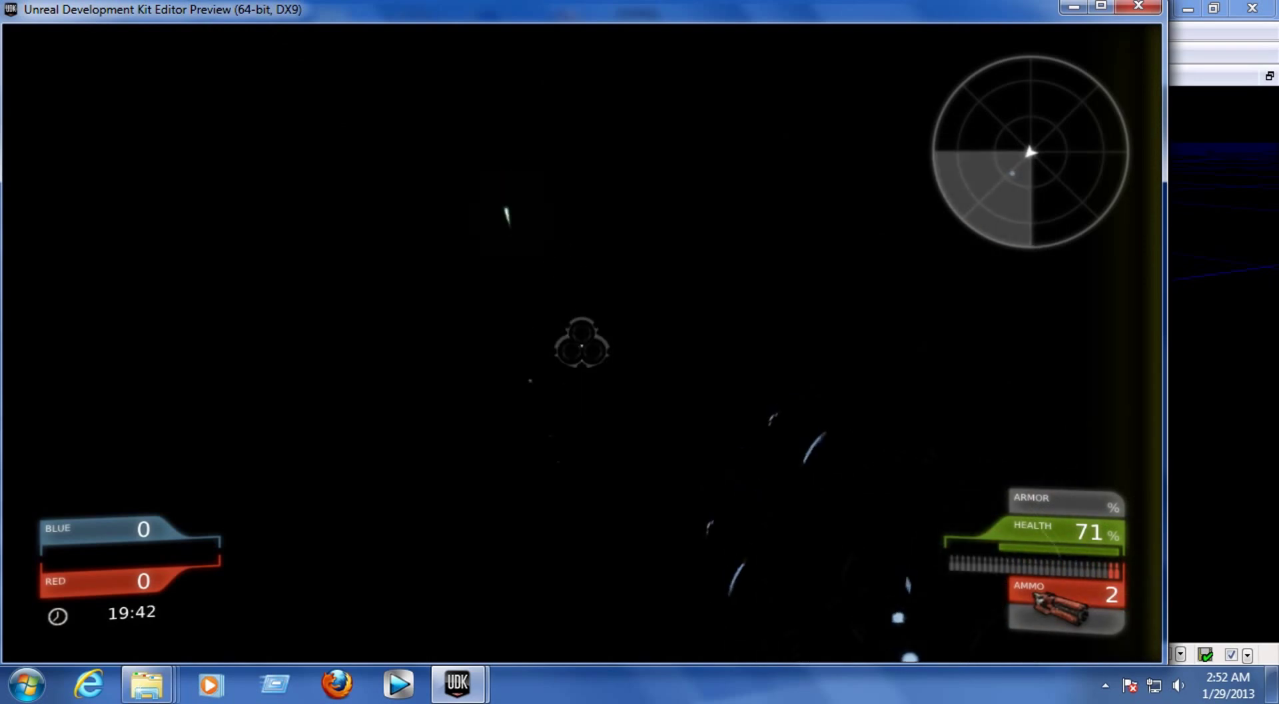
key("Escape")
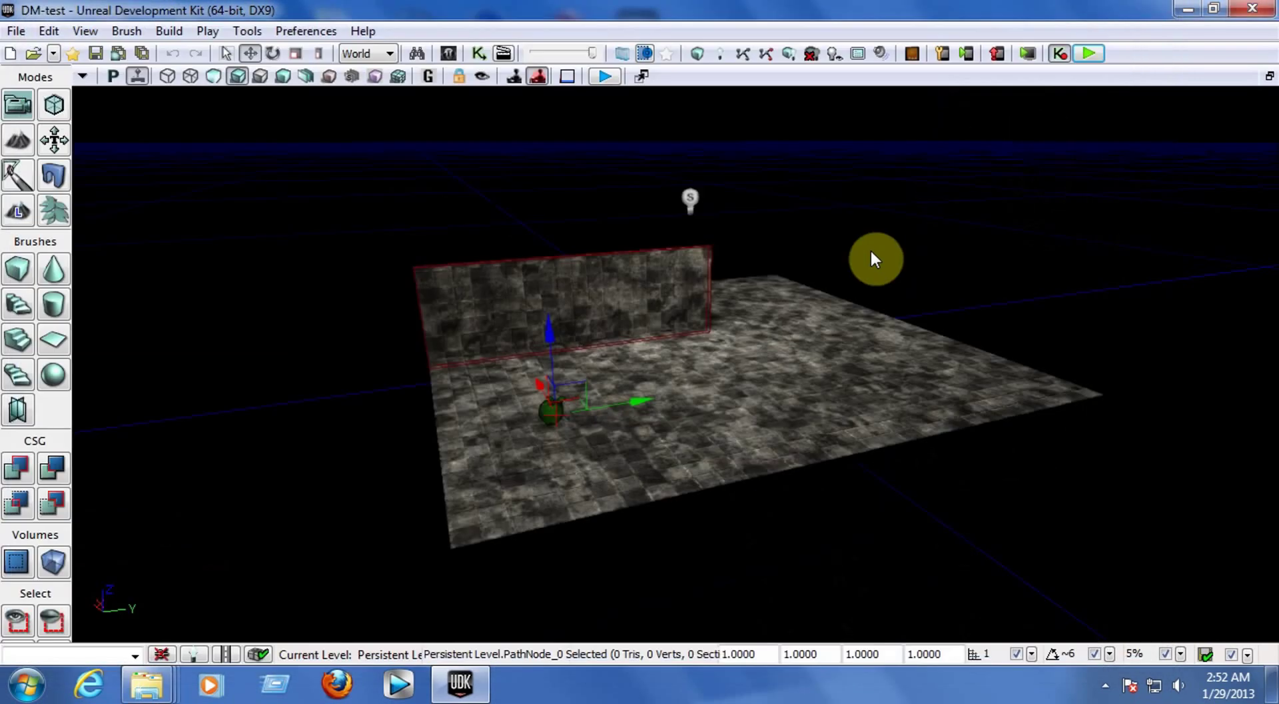
- Play-test once more, attacking the AI enemy with the rocket launcher's primary and alternate fire, and exit to the editor
left_click(1082, 55)
key("w")
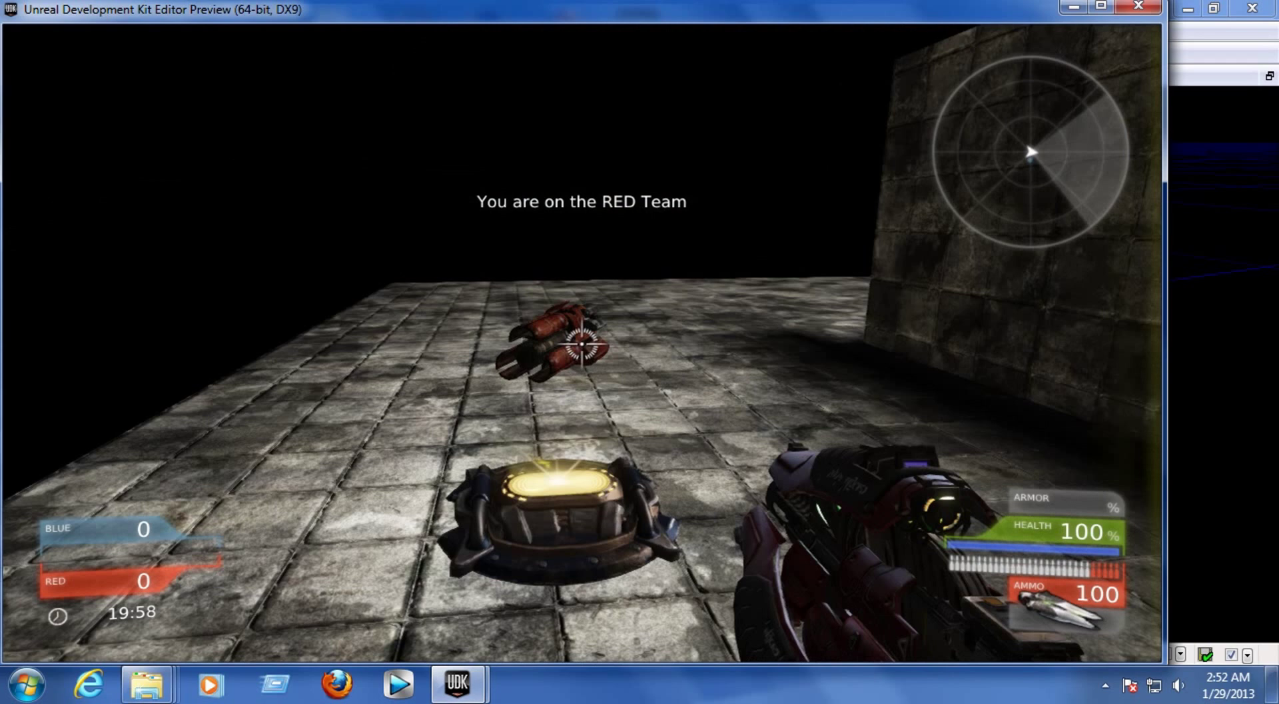
key("w")
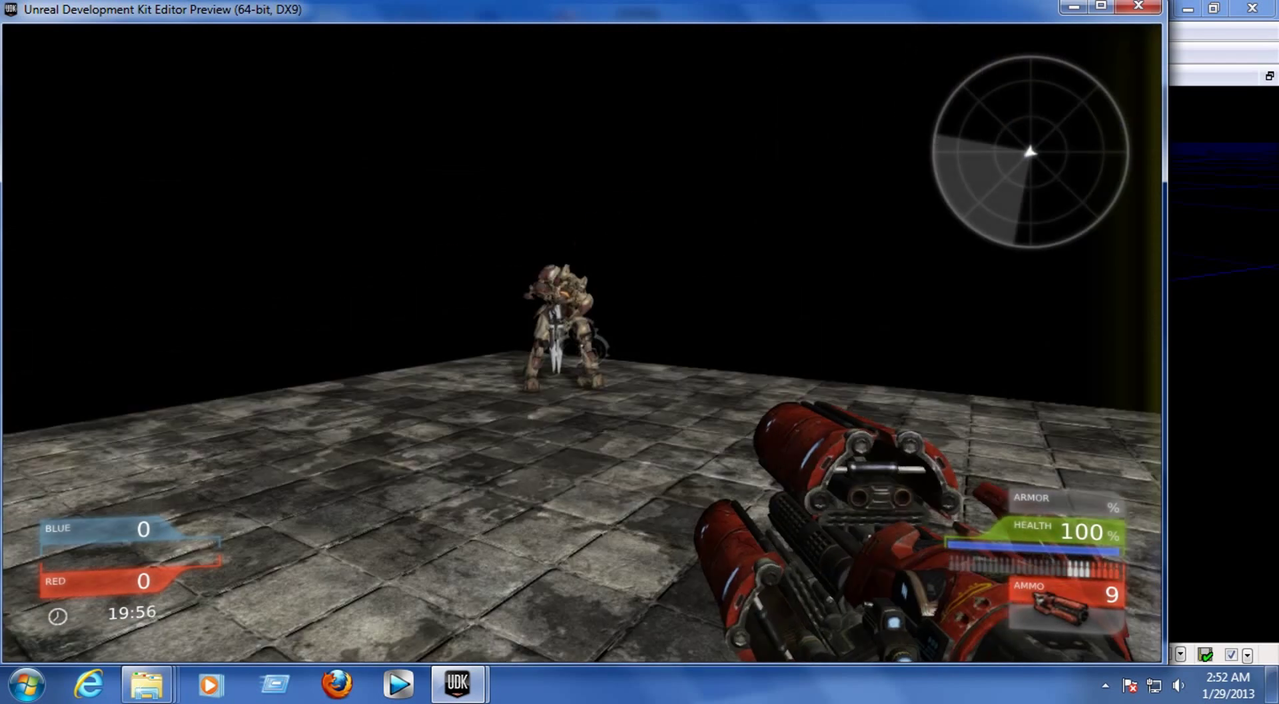
left_click(582, 342)
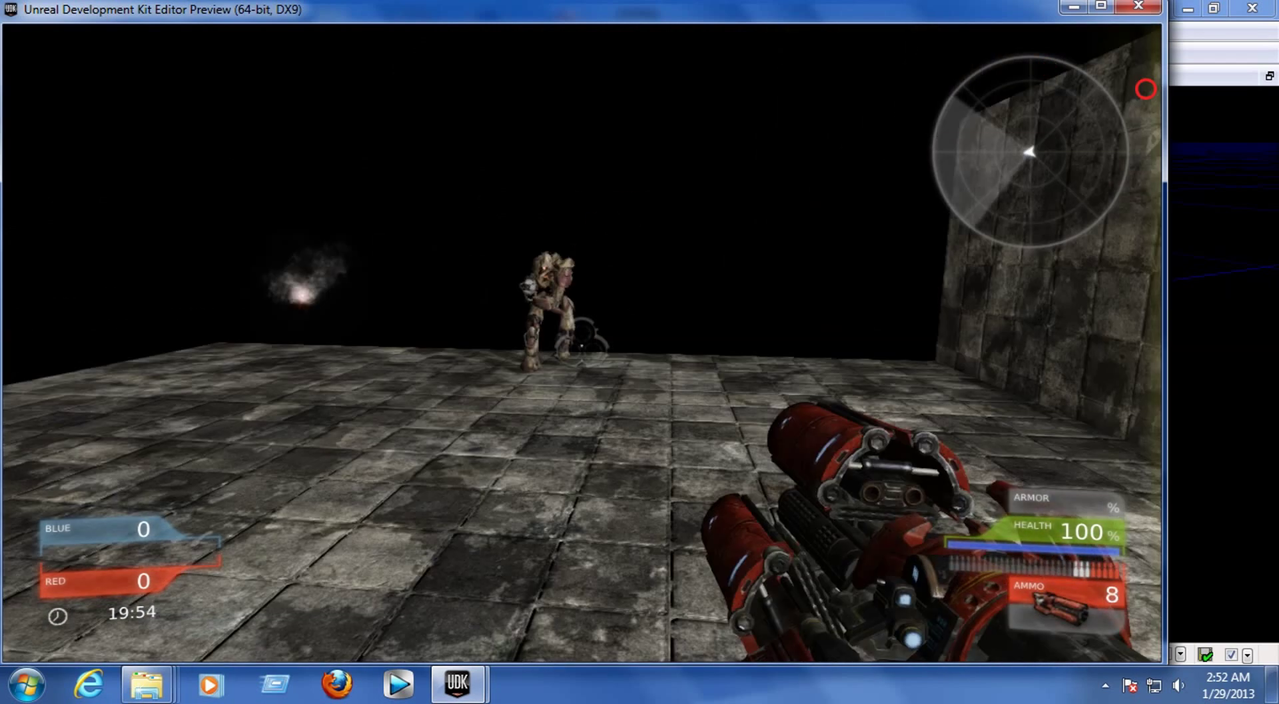
left_click(582, 343)
left_click(582, 343)
left_click(581, 343)
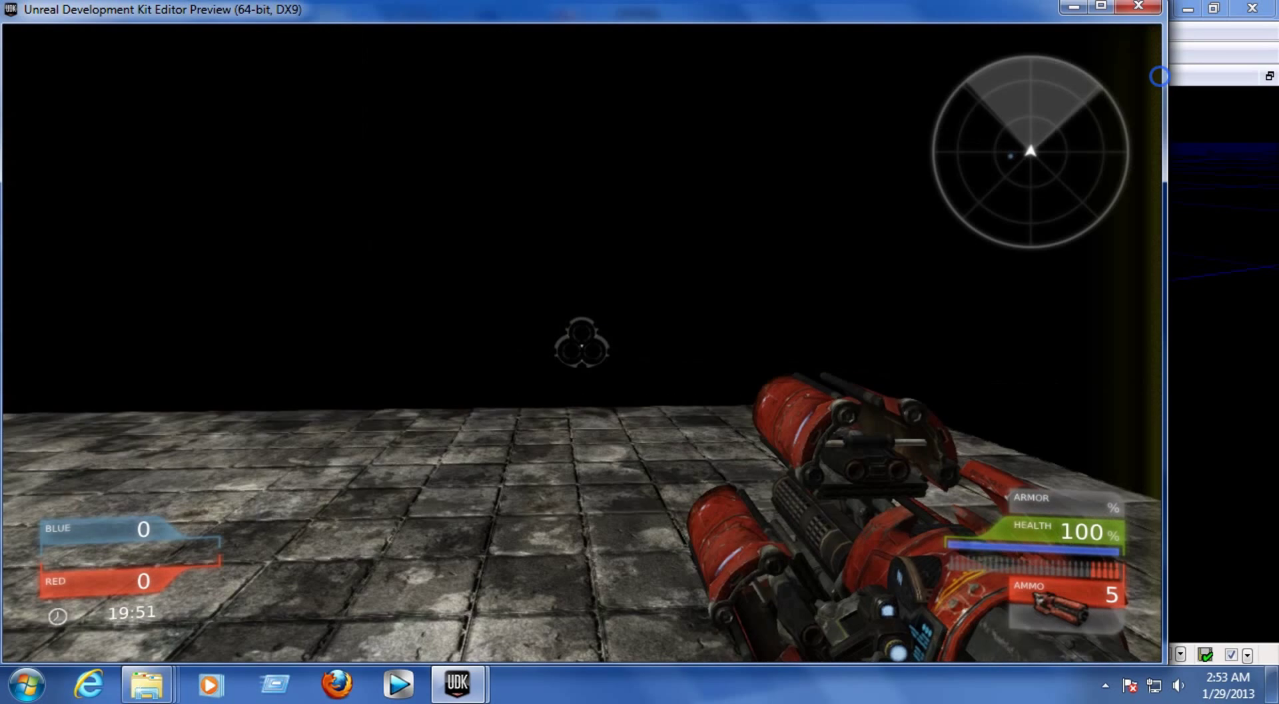
right_click(583, 344)
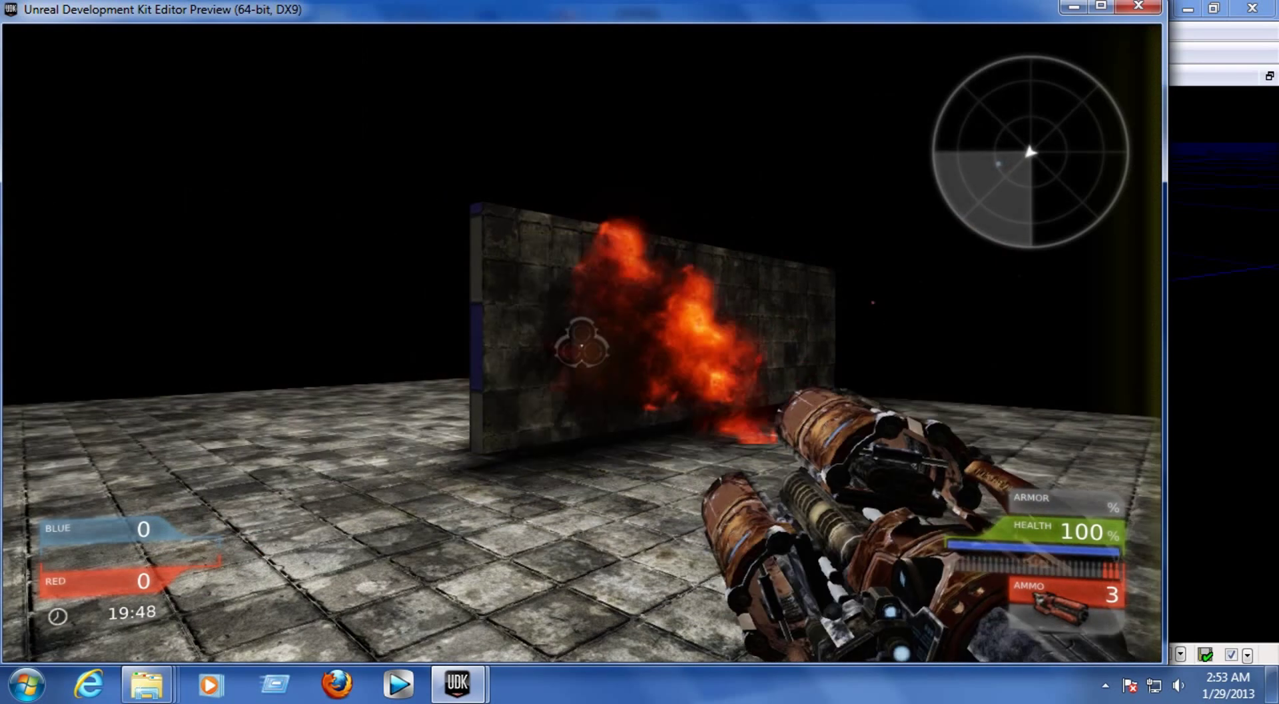
key("Escape")
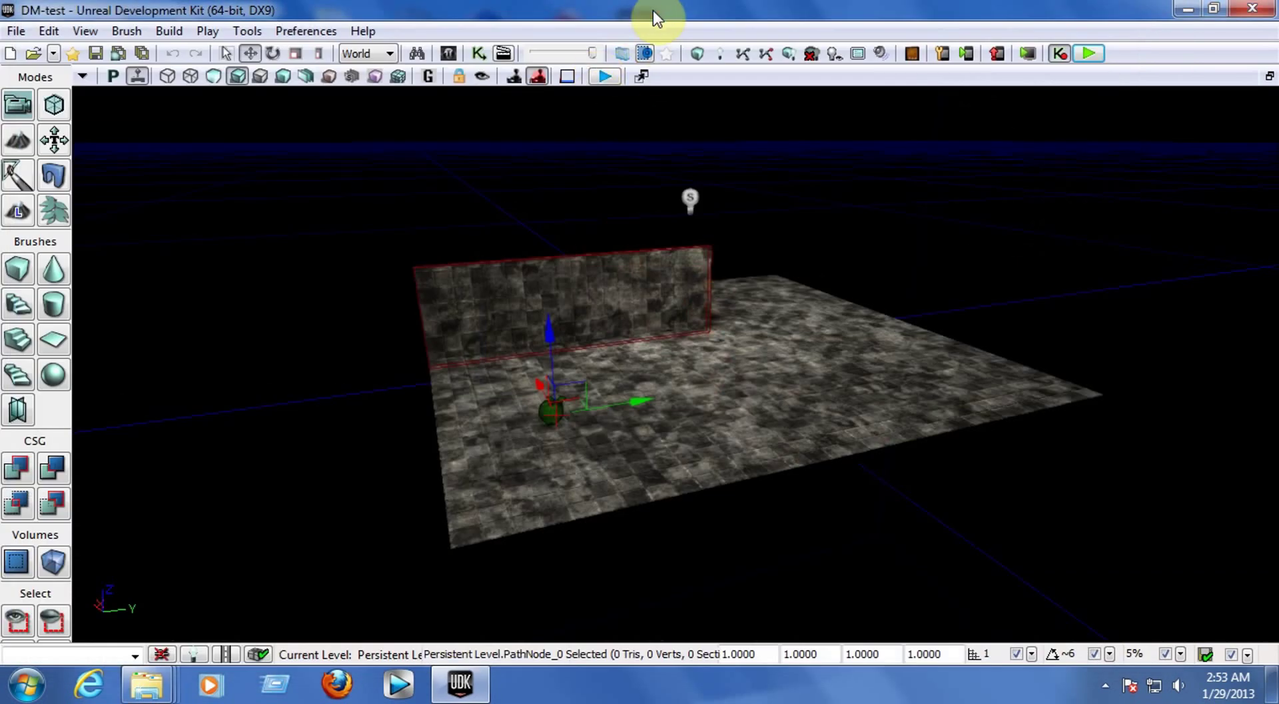